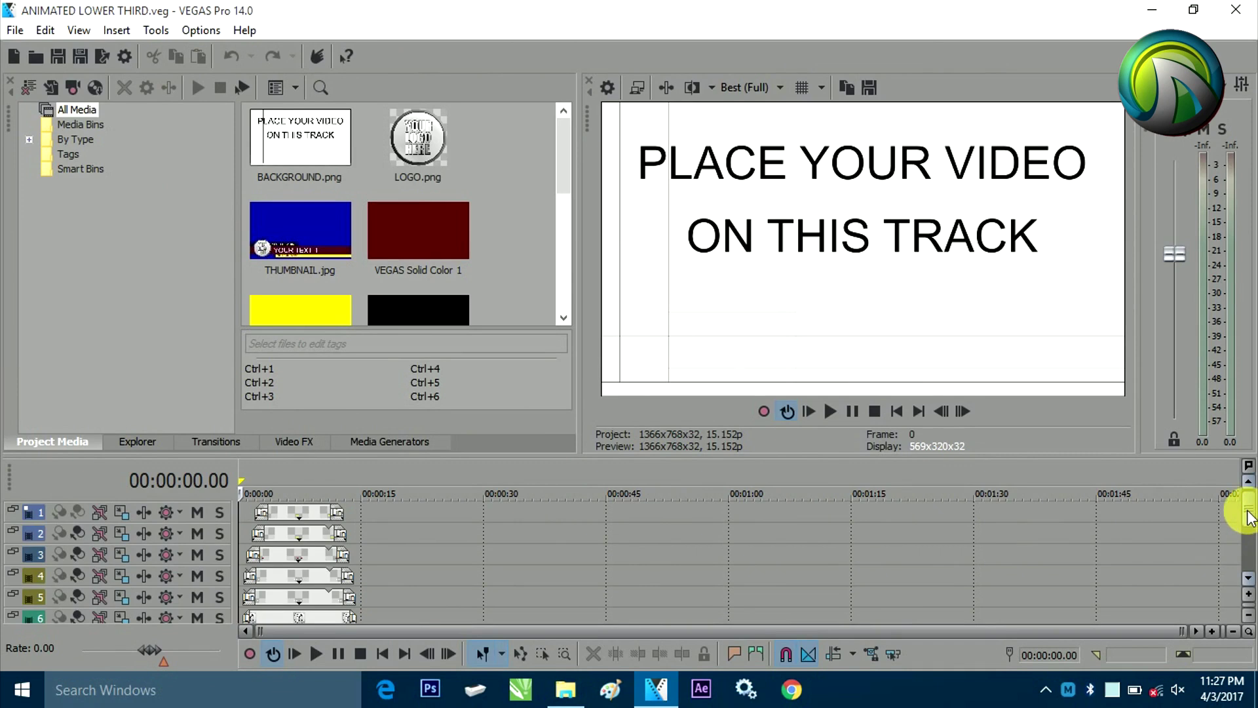
# Enlarge the timeline to show all ten tracks and preview the lower third at 00:00:05.11
pyautogui.scroll(-2, 1249, 517)
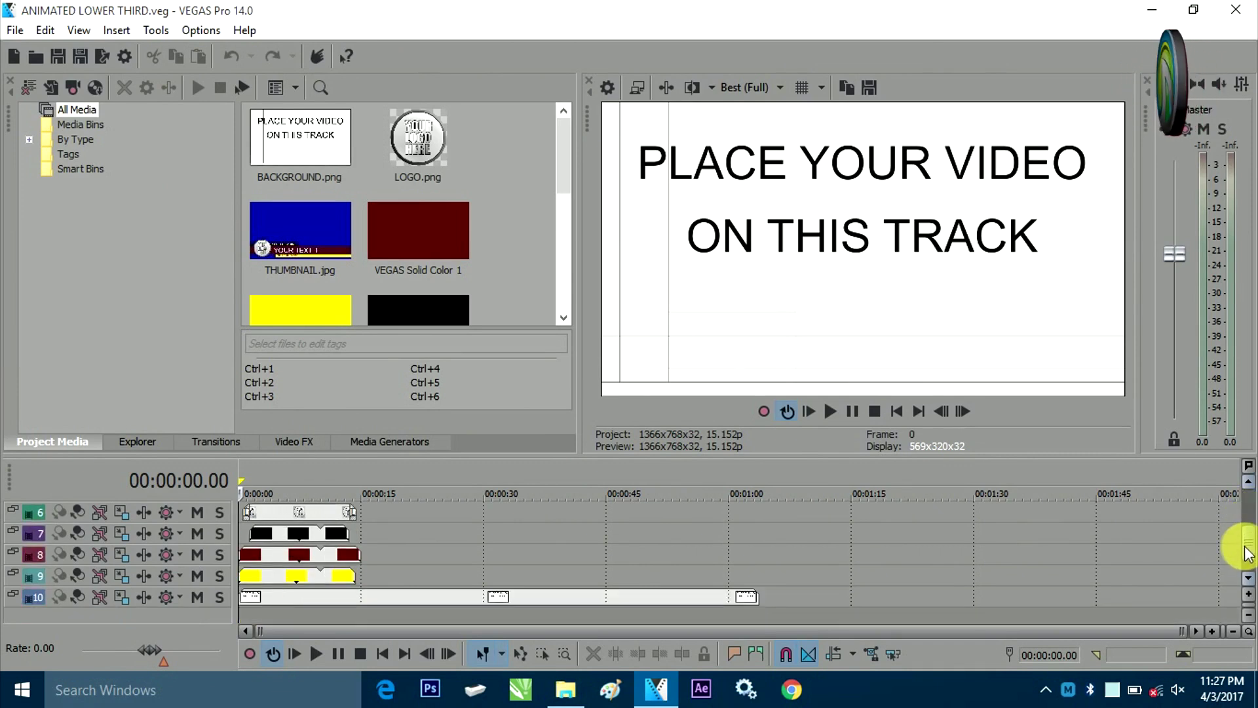
pyautogui.scroll(2, 1239, 524)
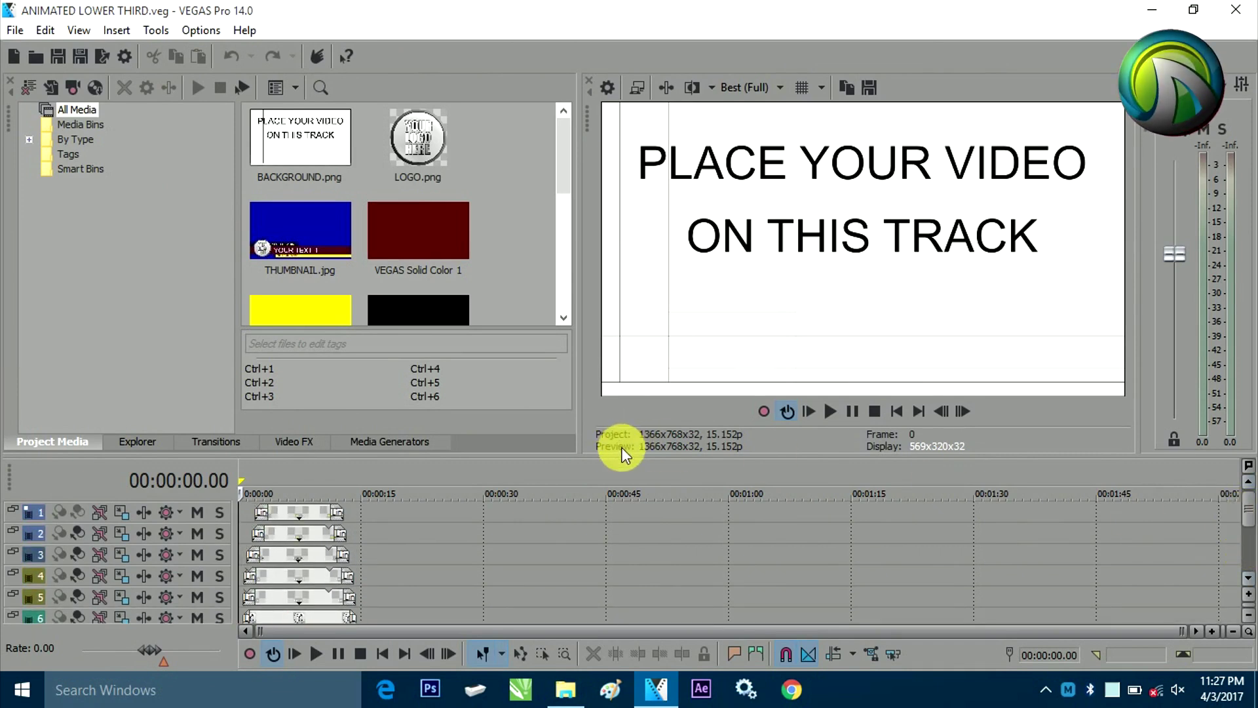
pyautogui.moveTo(635, 467); pyautogui.dragTo(613, 338)
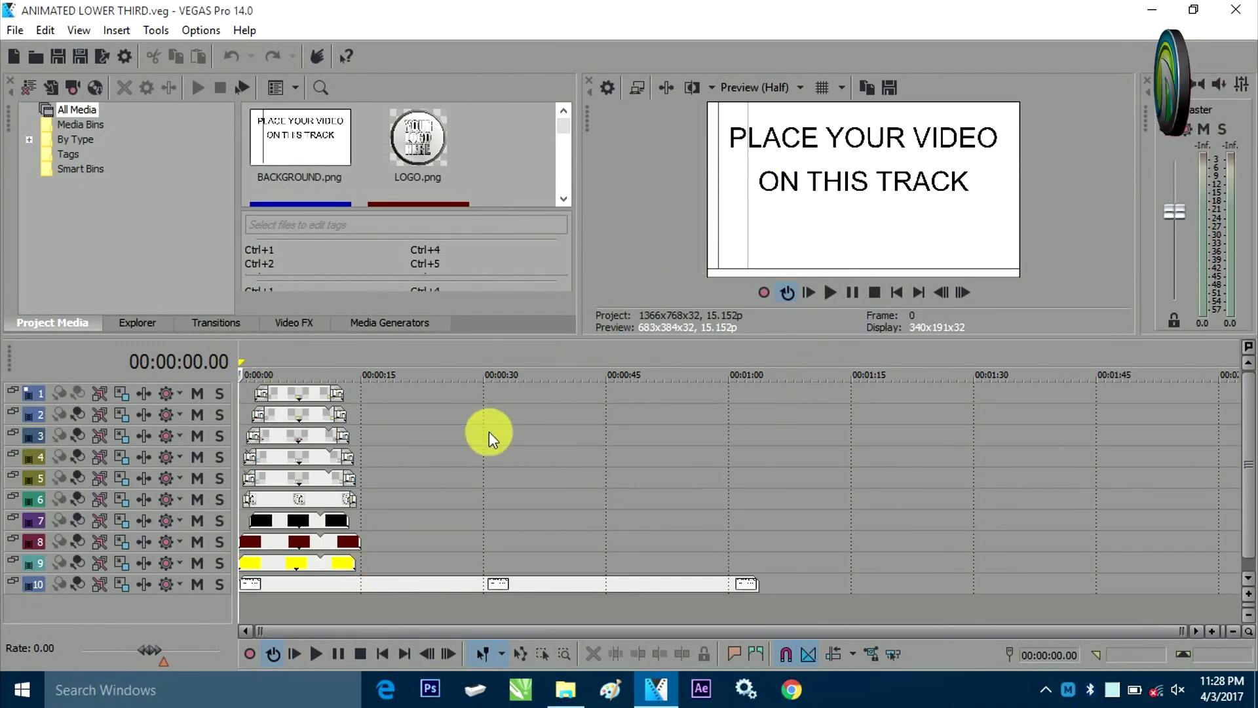
pyautogui.click(285, 585)
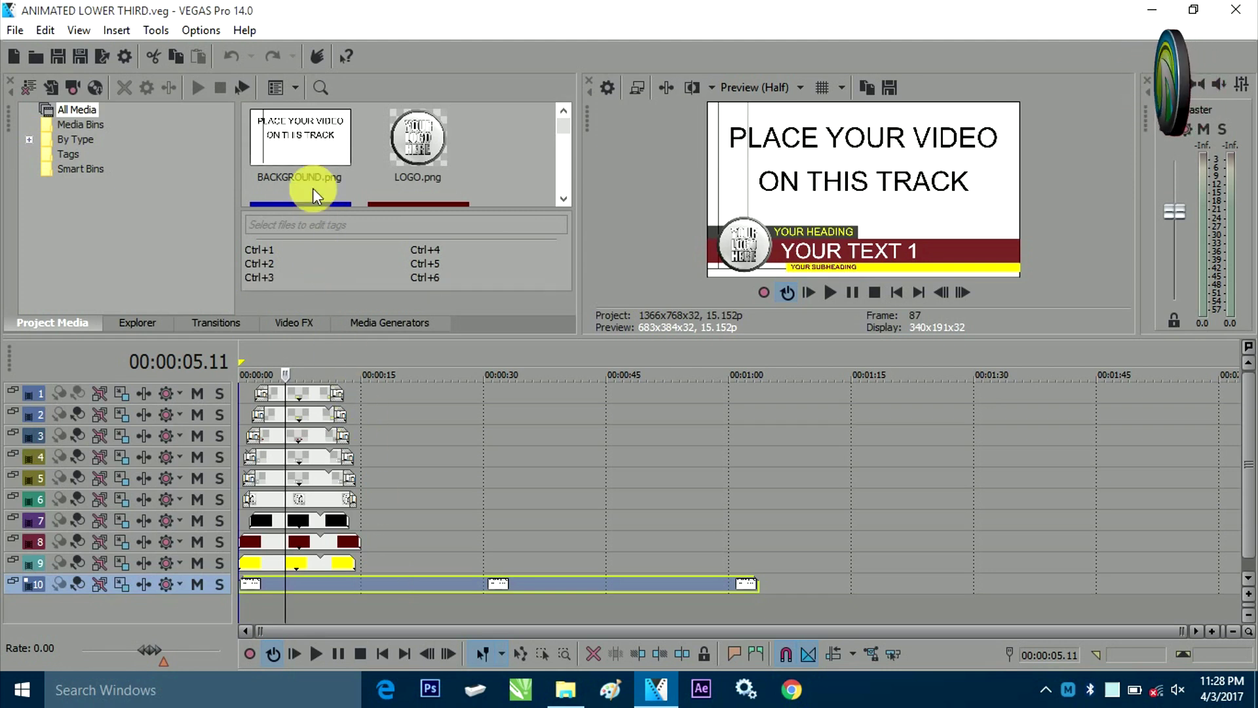
# Select BACKGROUND.png and make track 10 taller to show its background clip frames
pyautogui.click(303, 144)
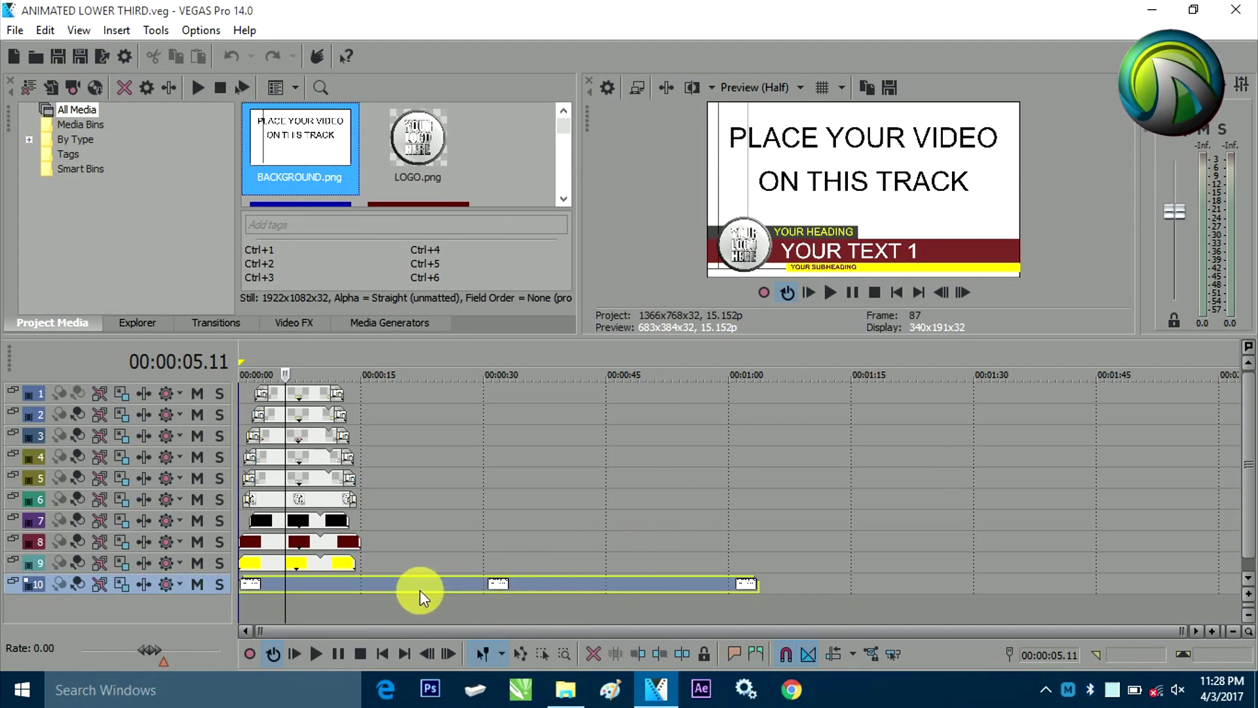
pyautogui.moveTo(174, 594)
pyautogui.mouseDown()
pyautogui.moveTo(194, 647)
pyautogui.moveTo(177, 613)
pyautogui.mouseUp()
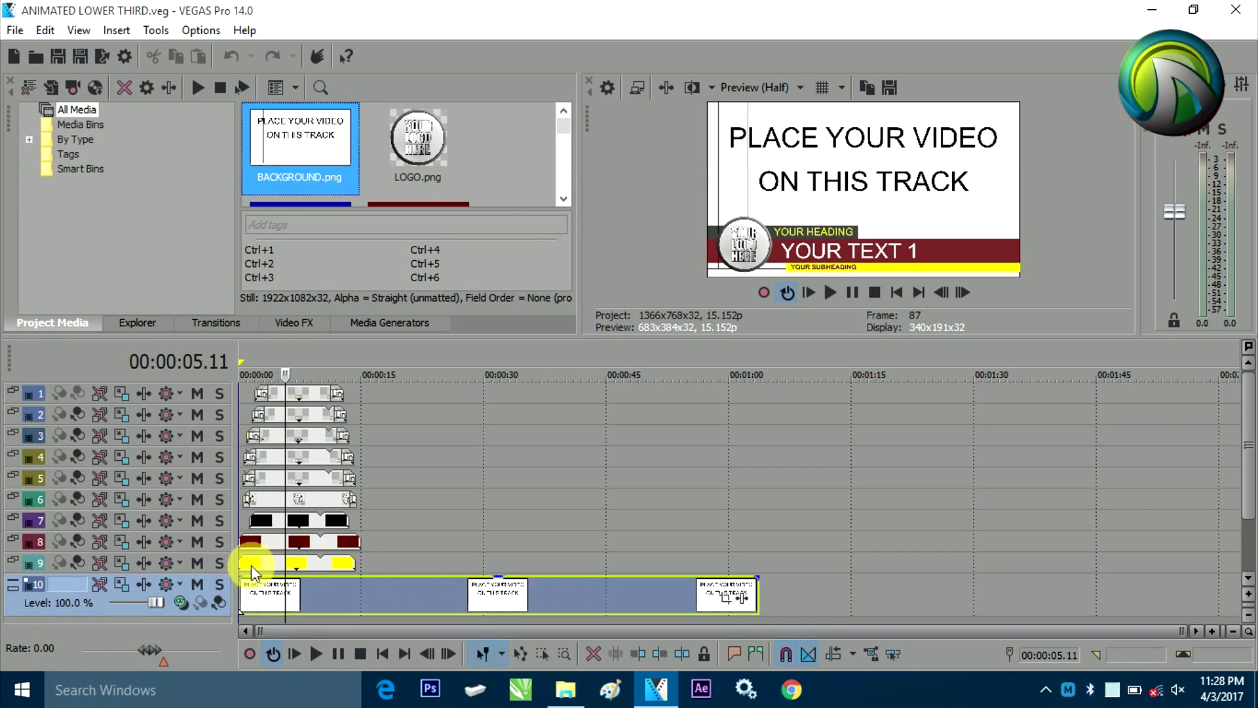
# Make the yellow strip track taller, preview it at 00:00:01.10, and enlarge the preview area
pyautogui.moveTo(244, 574); pyautogui.dragTo(249, 596)
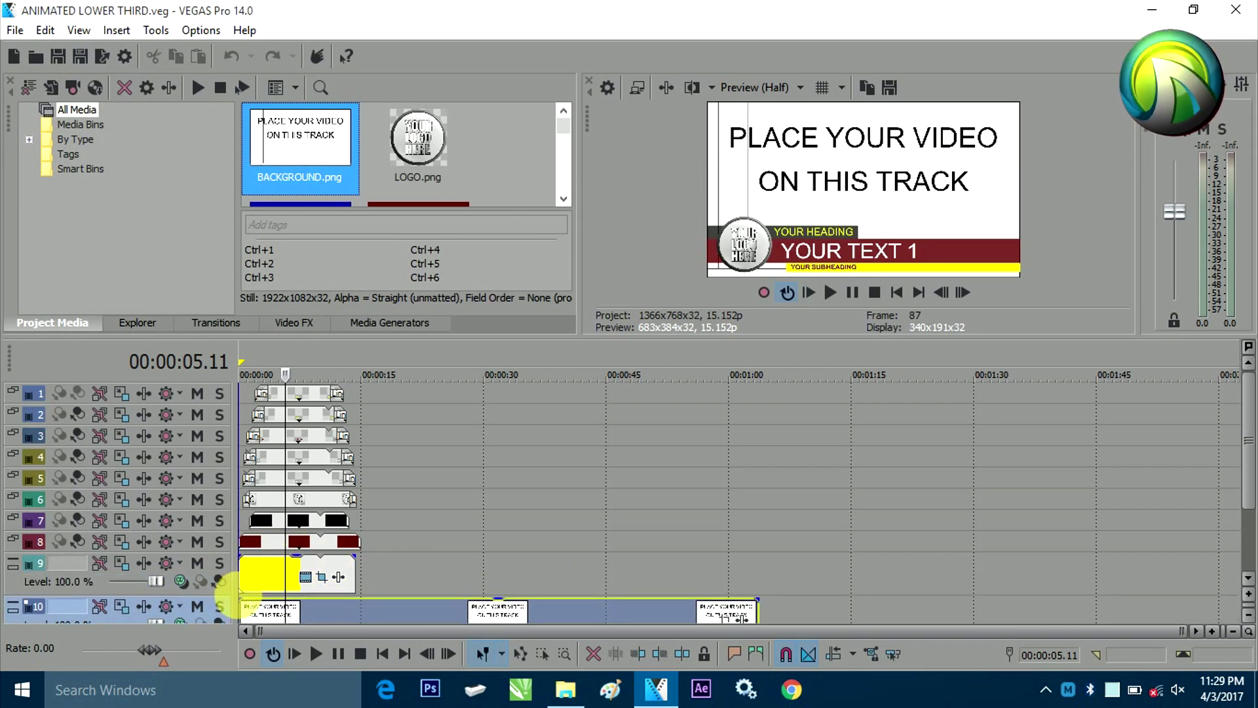
pyautogui.click(256, 576)
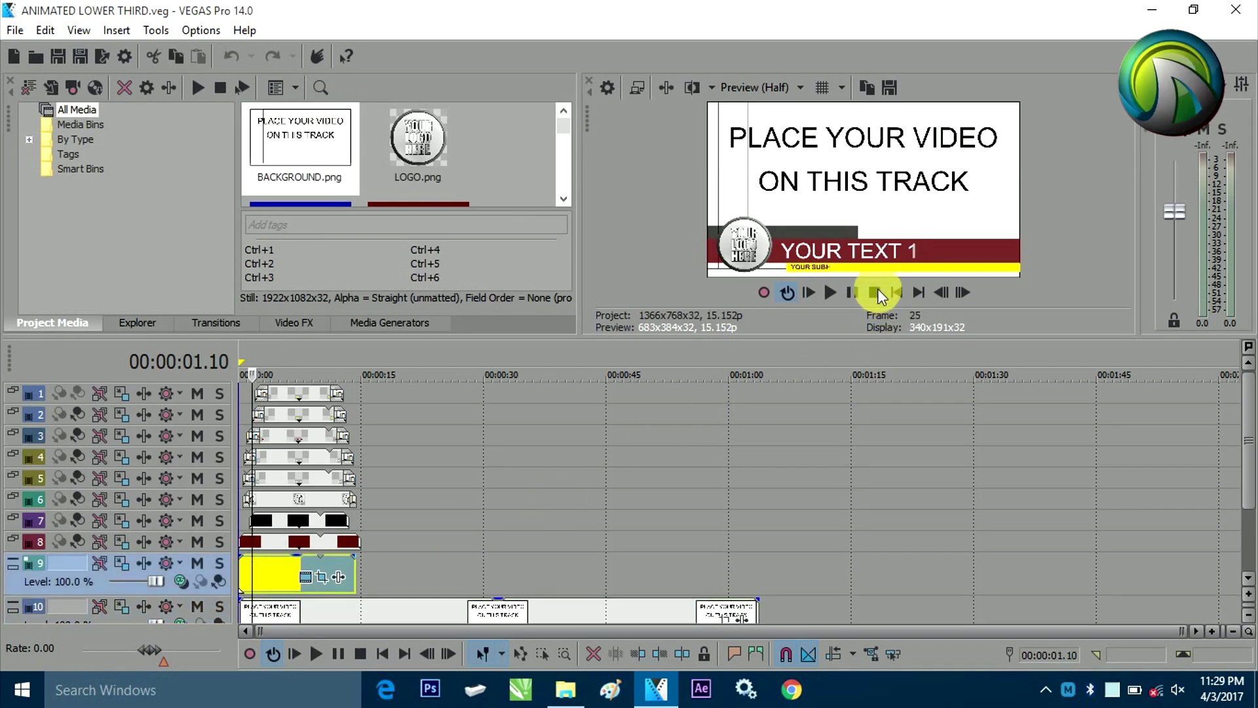
pyautogui.moveTo(787, 350); pyautogui.dragTo(774, 456)
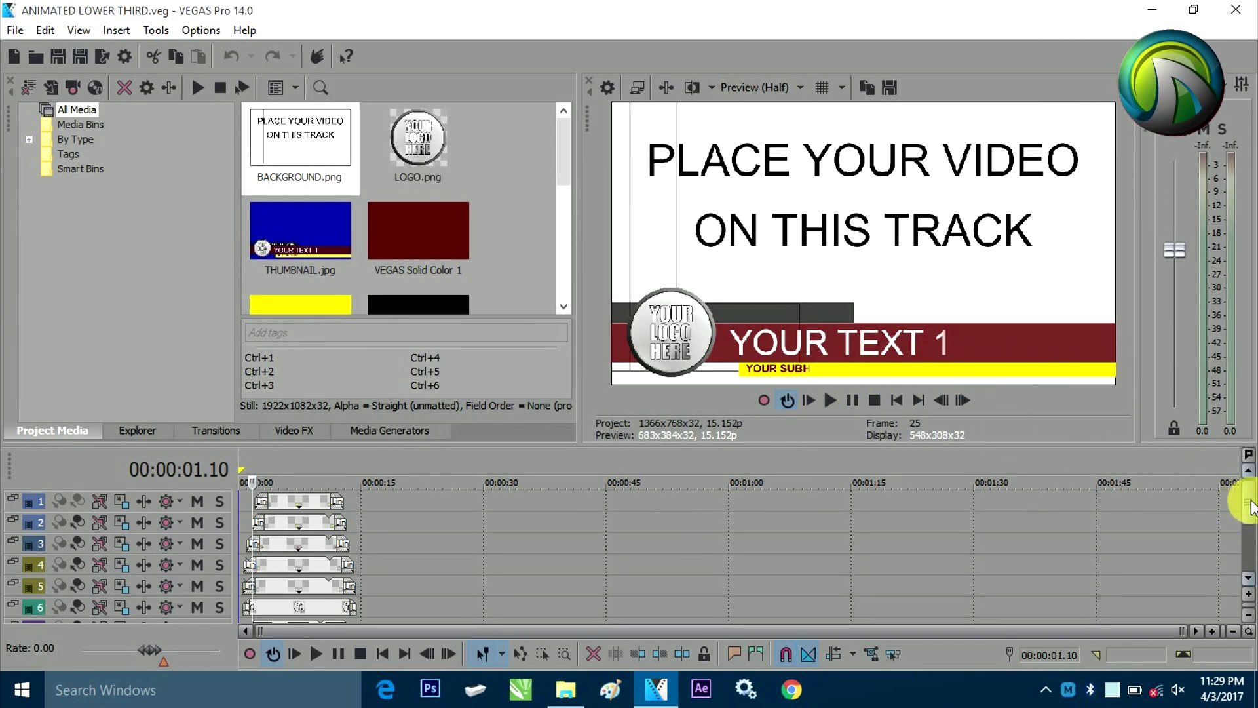
# Preview the dark red and black strips at 4 and 7 seconds, then expand the logo track
pyautogui.moveTo(1250, 504); pyautogui.dragTo(1245, 532)
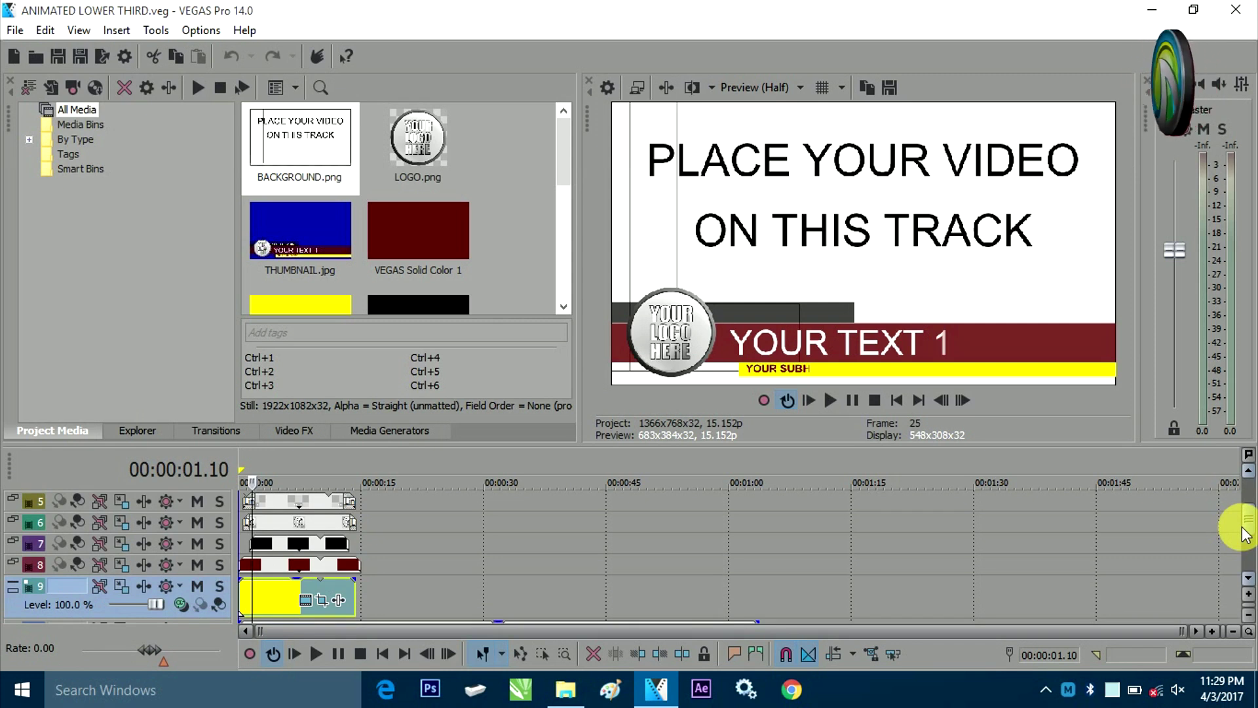
pyautogui.click(273, 561)
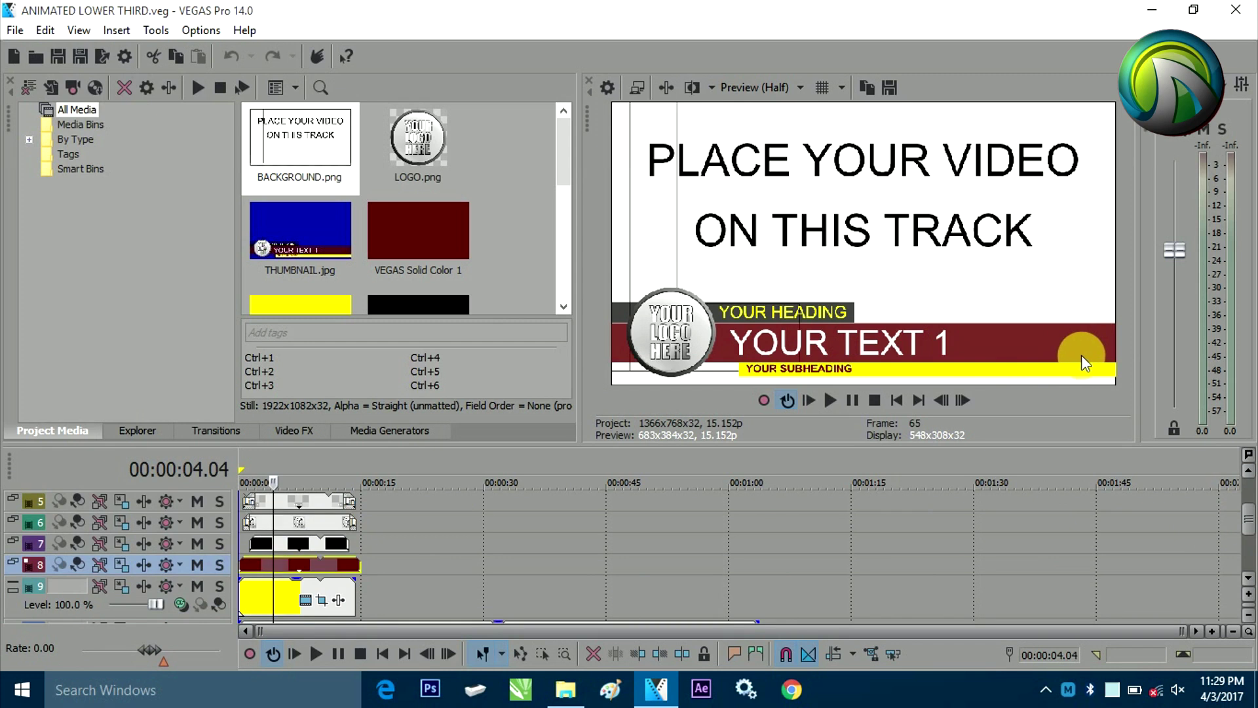
pyautogui.click(303, 540)
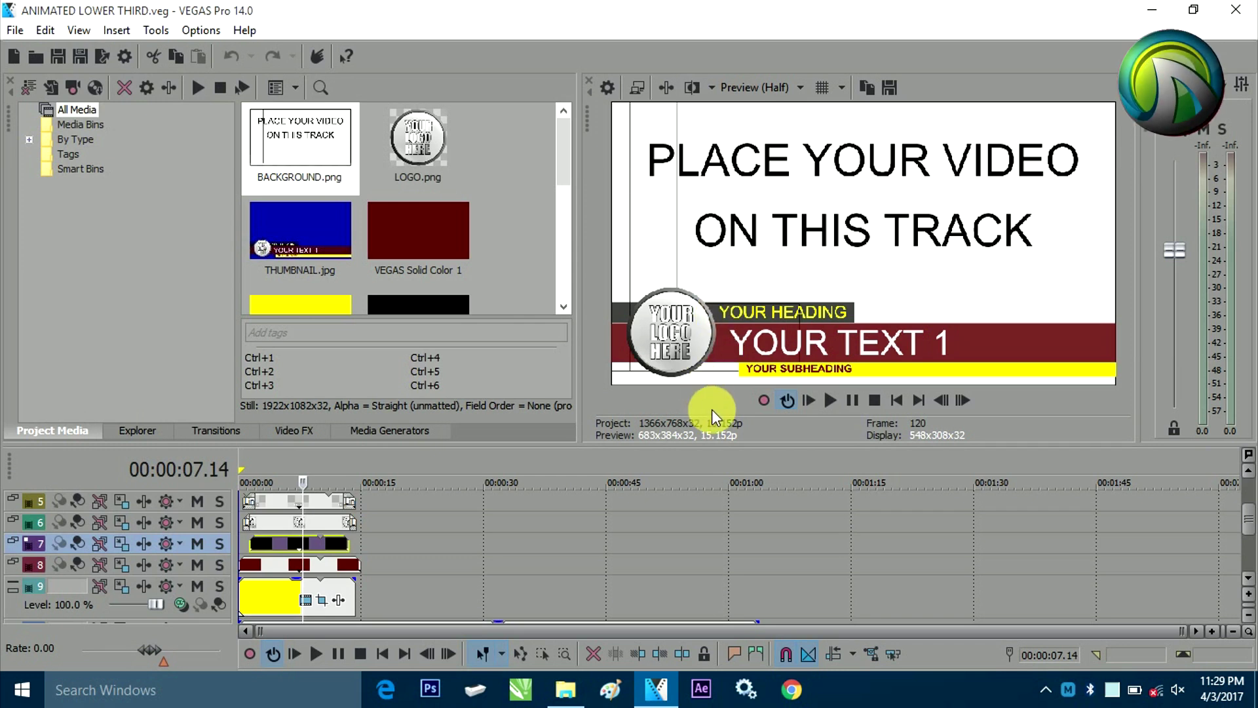
pyautogui.moveTo(220, 533); pyautogui.dragTo(225, 561)
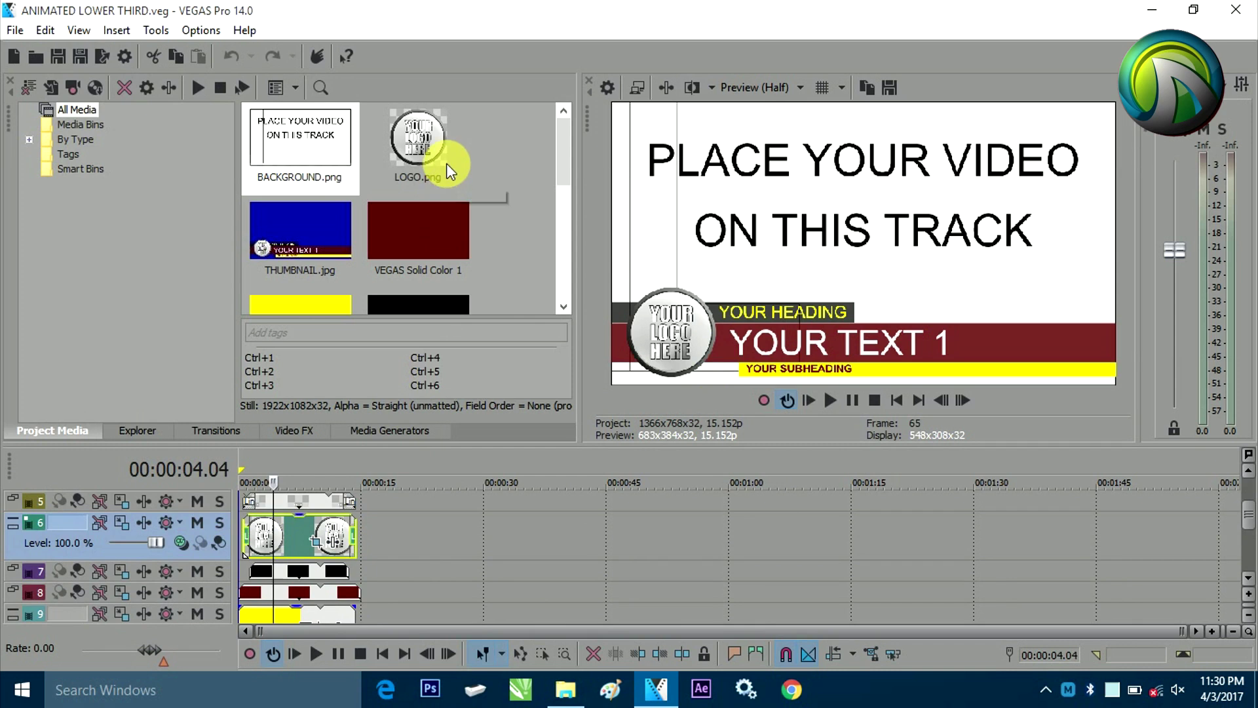
# Expand the top text track and review the main text clip's title settings
pyautogui.click(266, 504)
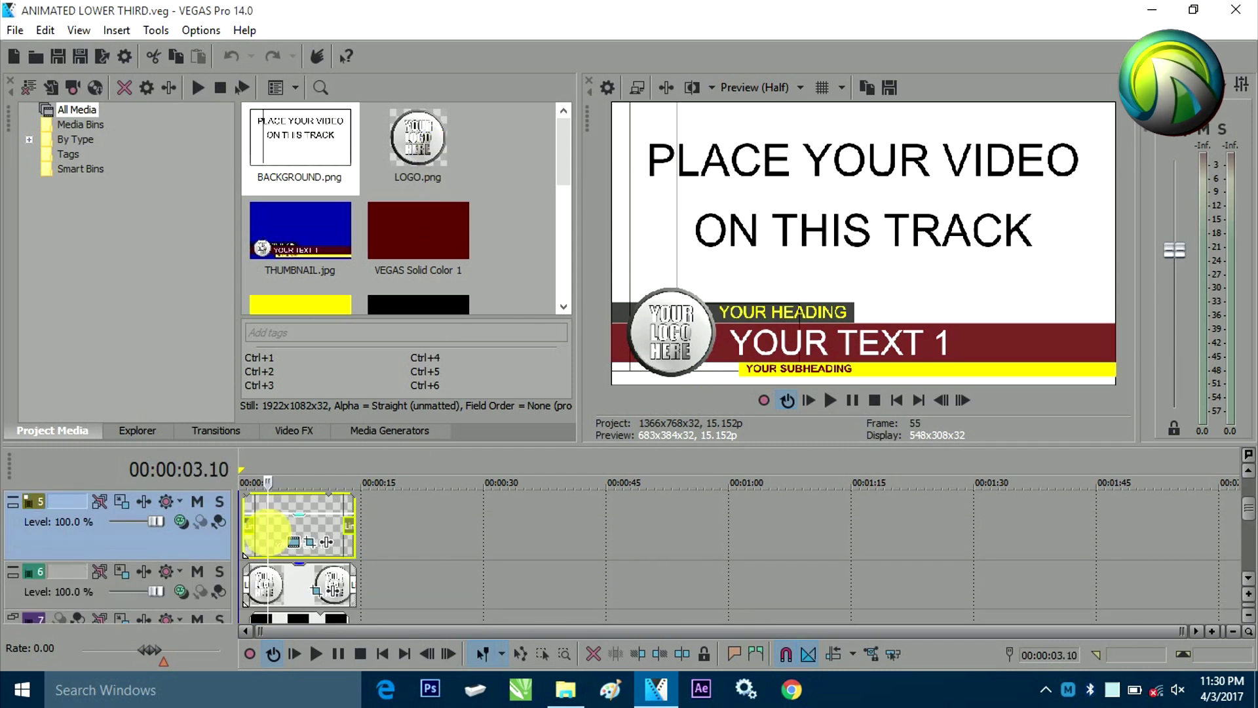
pyautogui.click(296, 543)
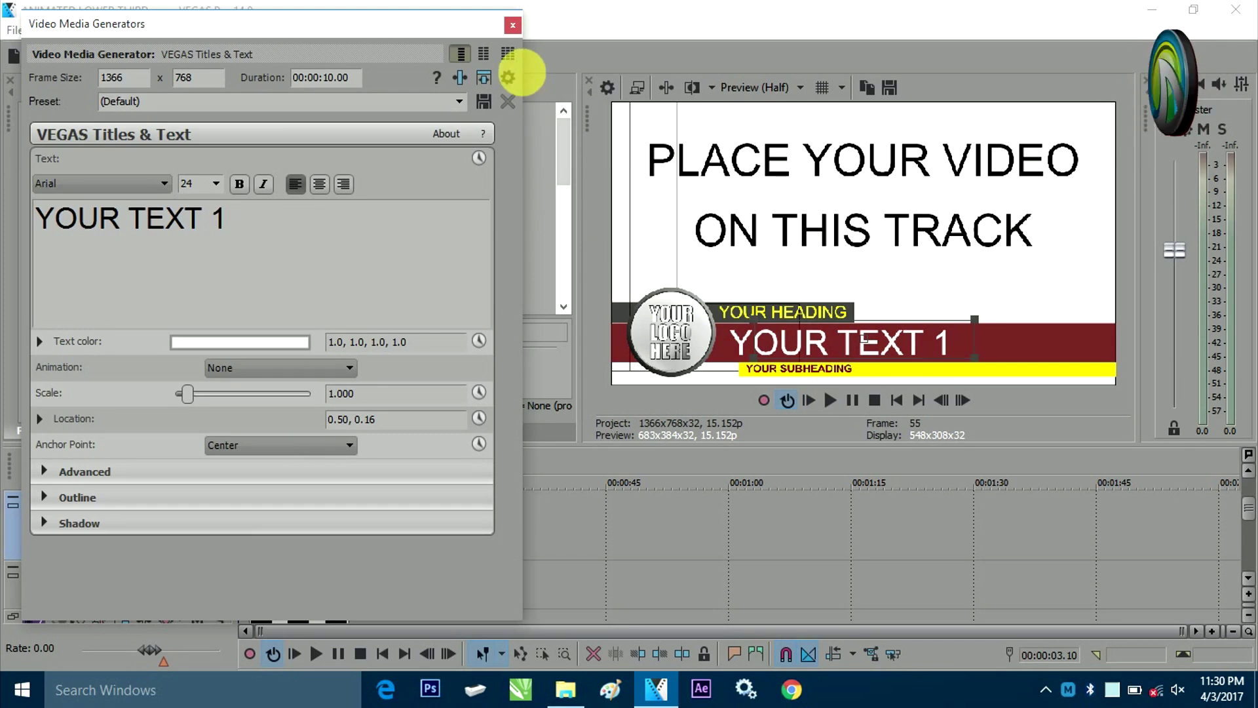
pyautogui.click(513, 27)
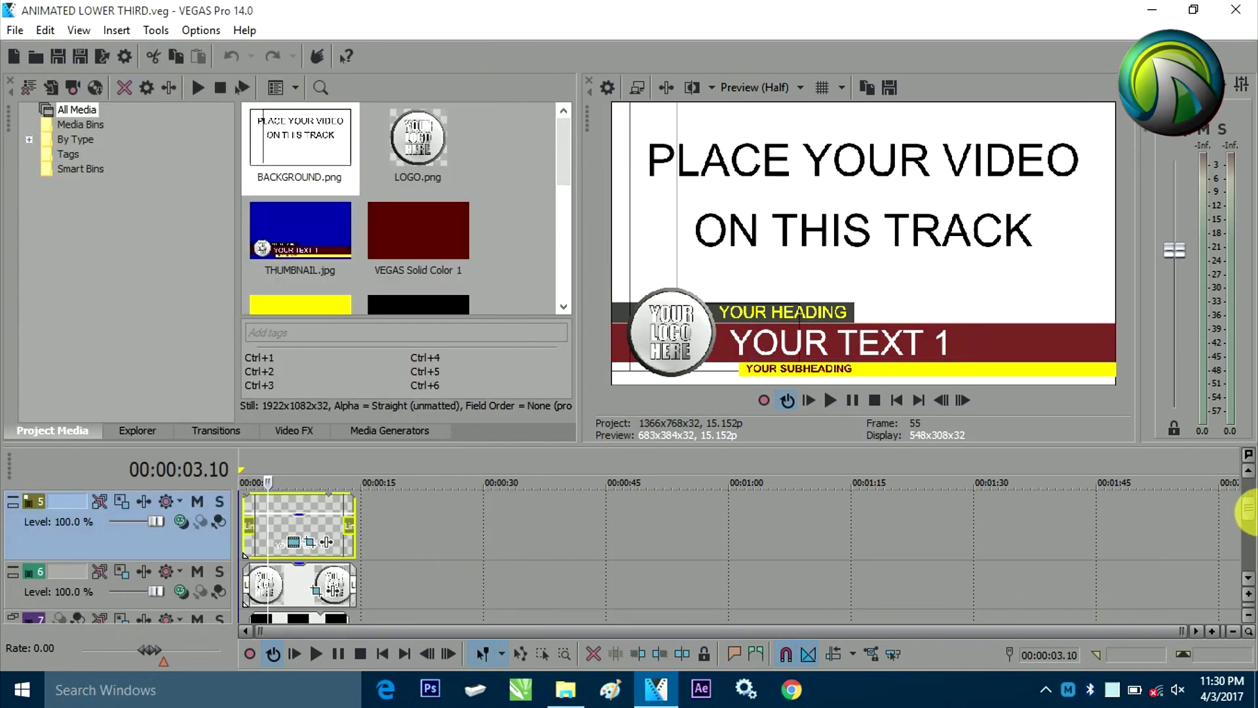
# Expand tracks 4 and 3 and review their text clips' settings, including the subheading
pyautogui.click(1245, 474)
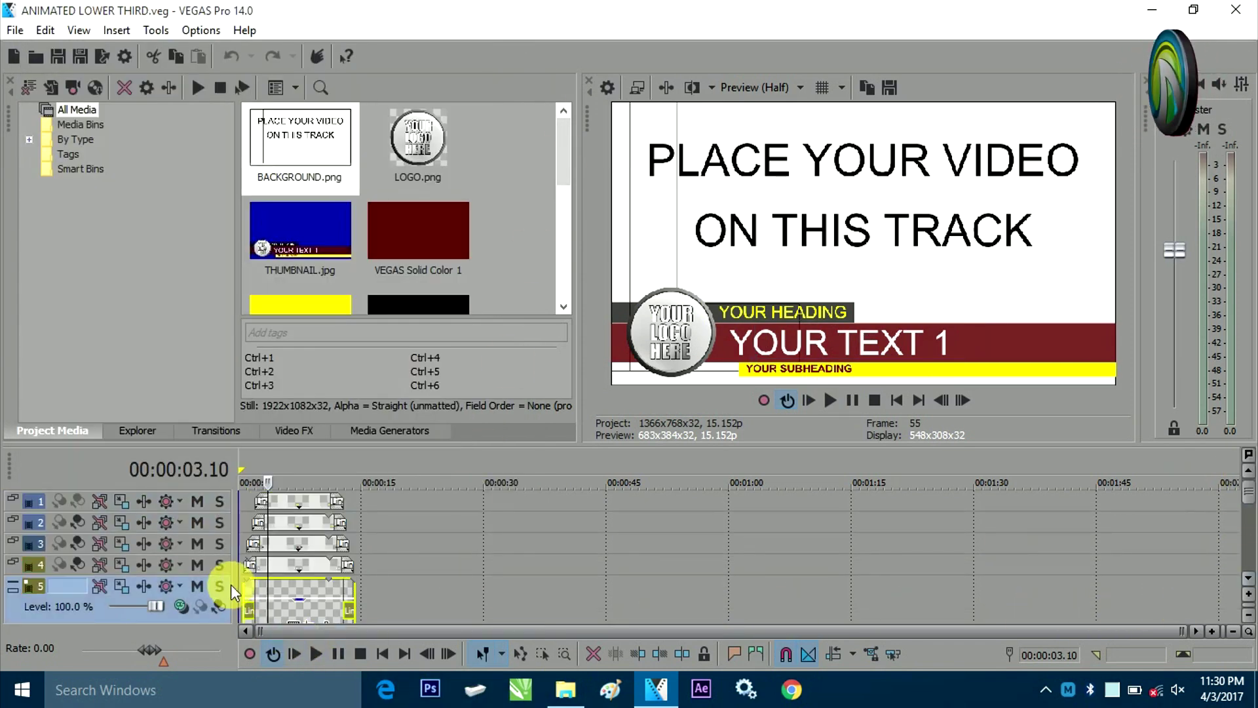
pyautogui.moveTo(232, 589); pyautogui.dragTo(212, 597)
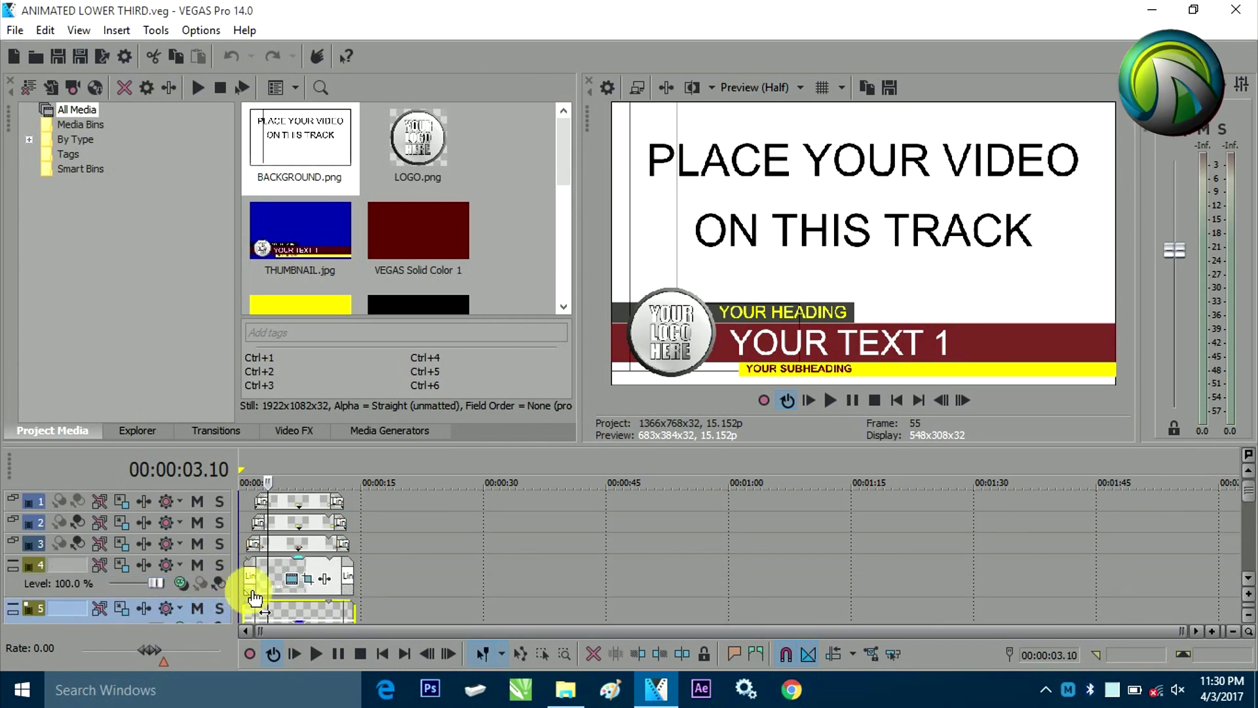
pyautogui.click(293, 578)
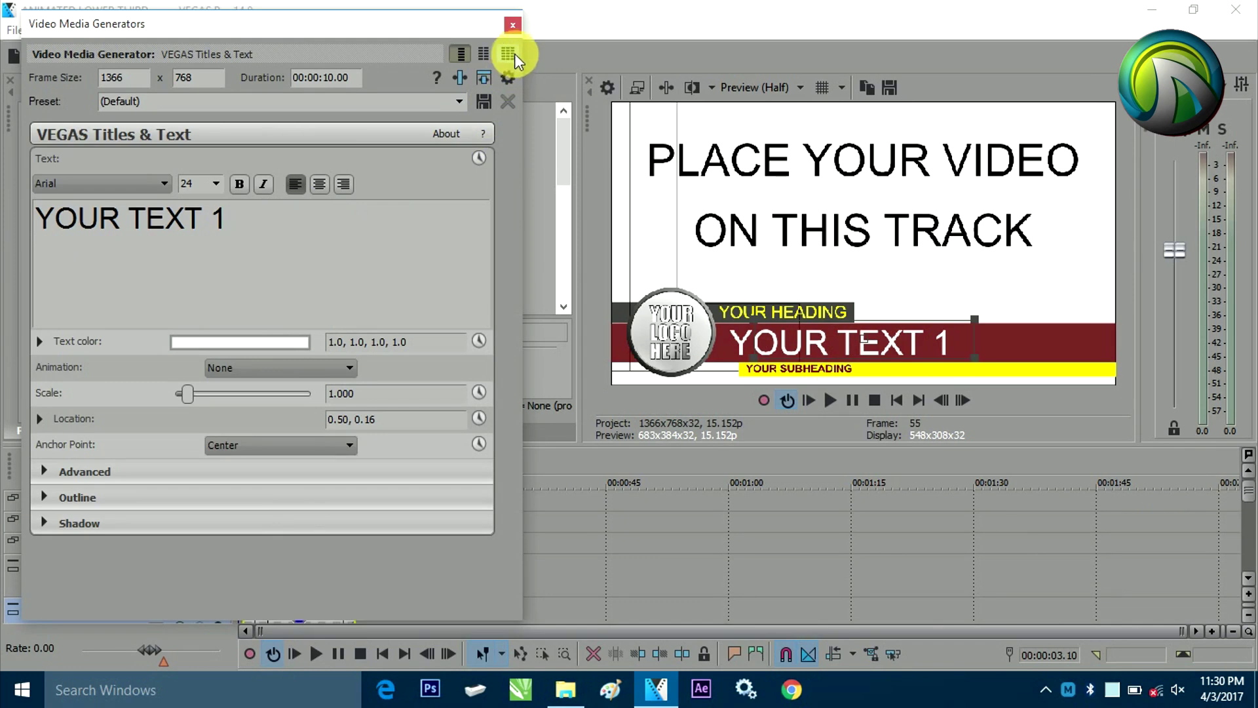
pyautogui.click(513, 26)
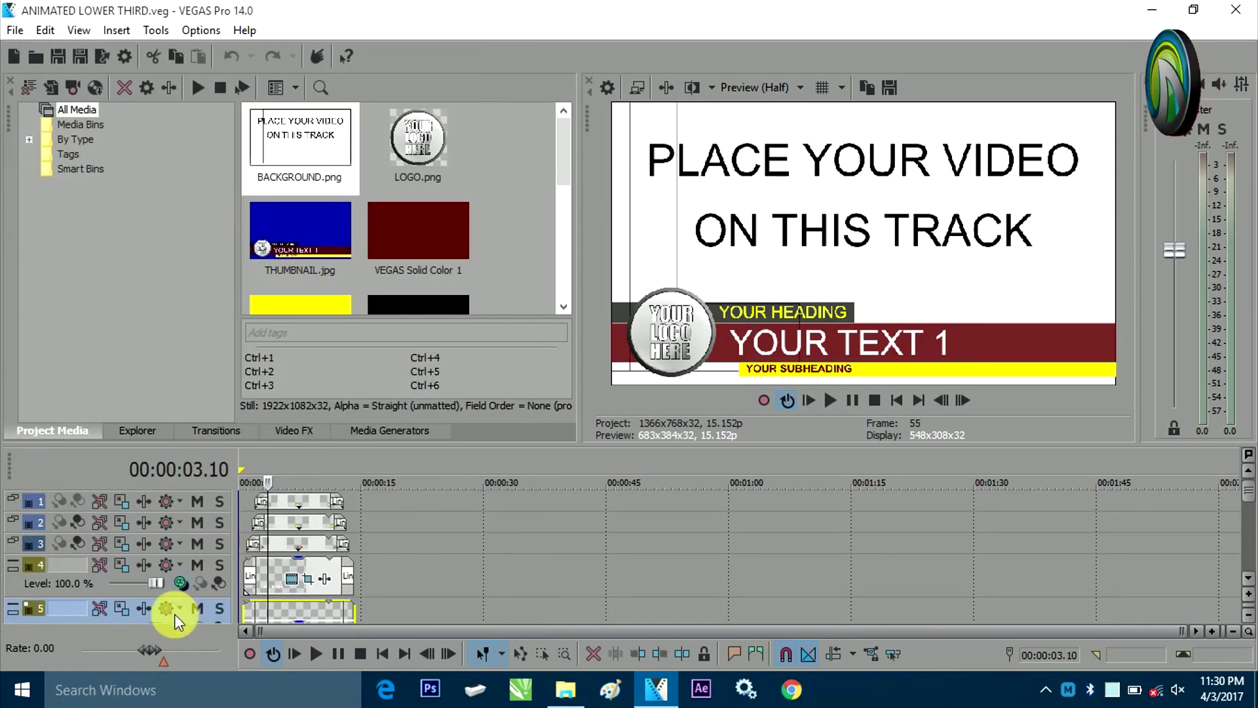
pyautogui.moveTo(231, 568); pyautogui.dragTo(221, 577)
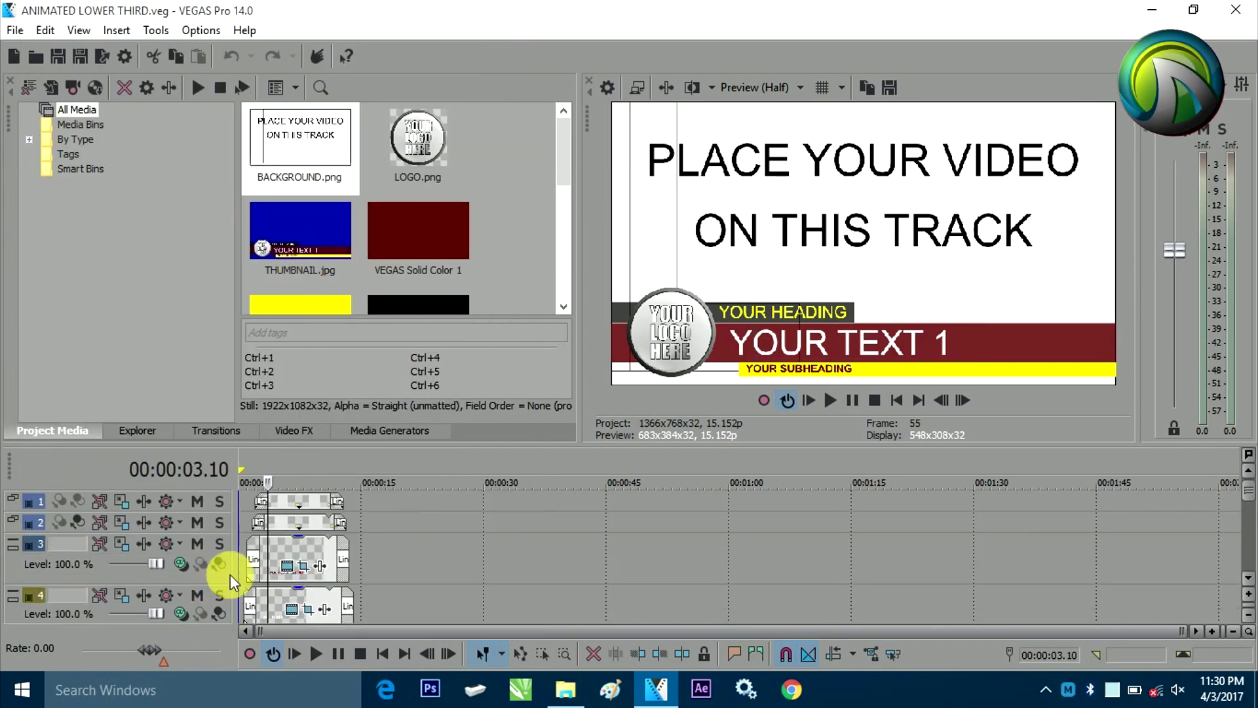
pyautogui.click(289, 568)
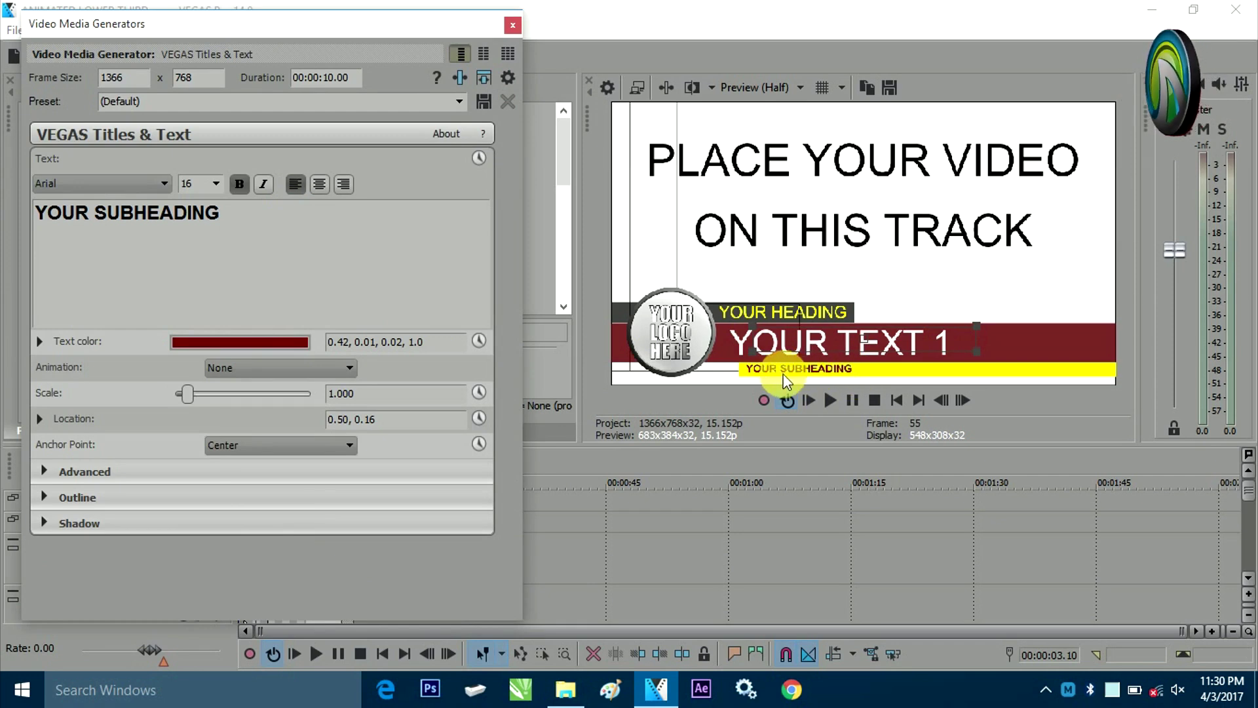
pyautogui.click(512, 27)
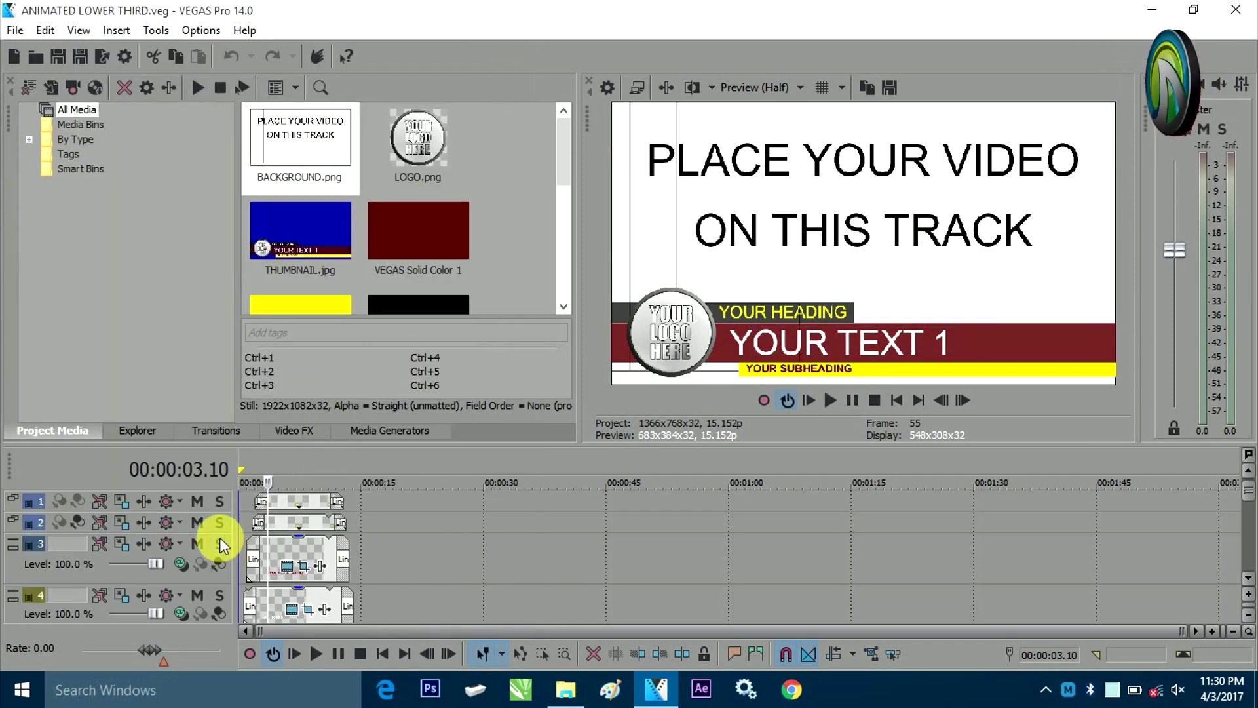
# Expand tracks 2 and 1 and check the yellow YOUR HEADING title settings
pyautogui.moveTo(229, 547); pyautogui.dragTo(218, 567)
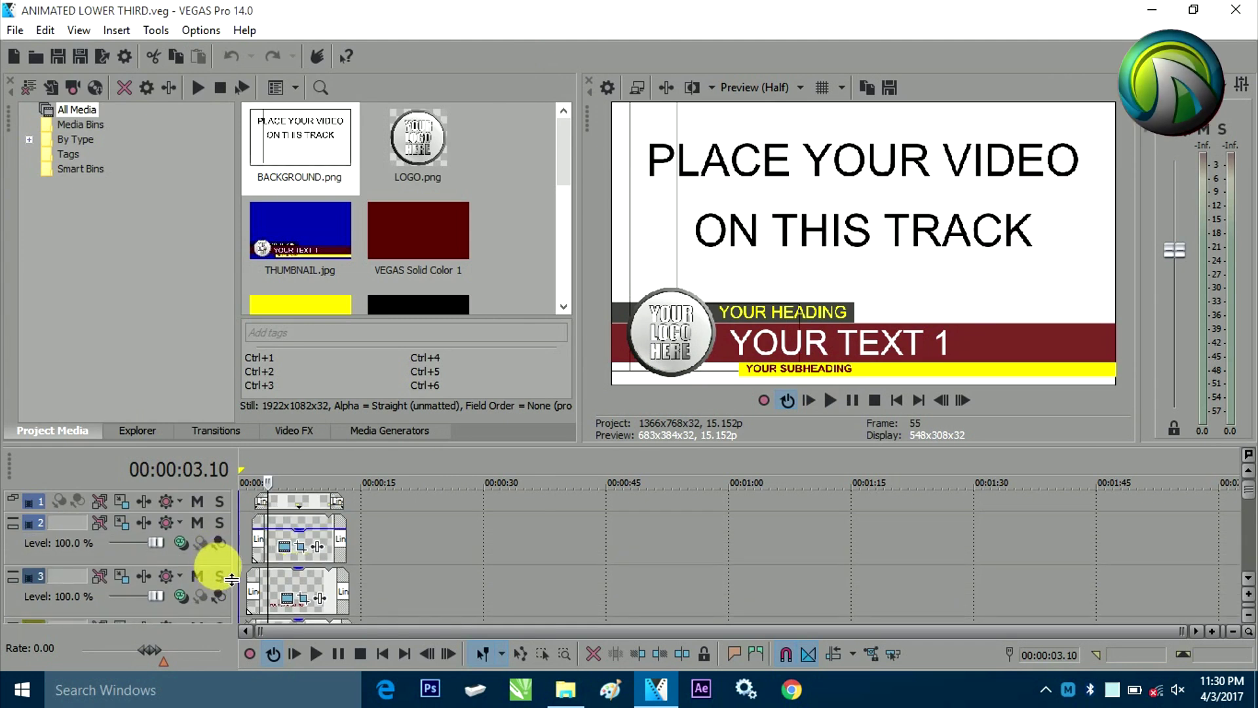
pyautogui.click(286, 546)
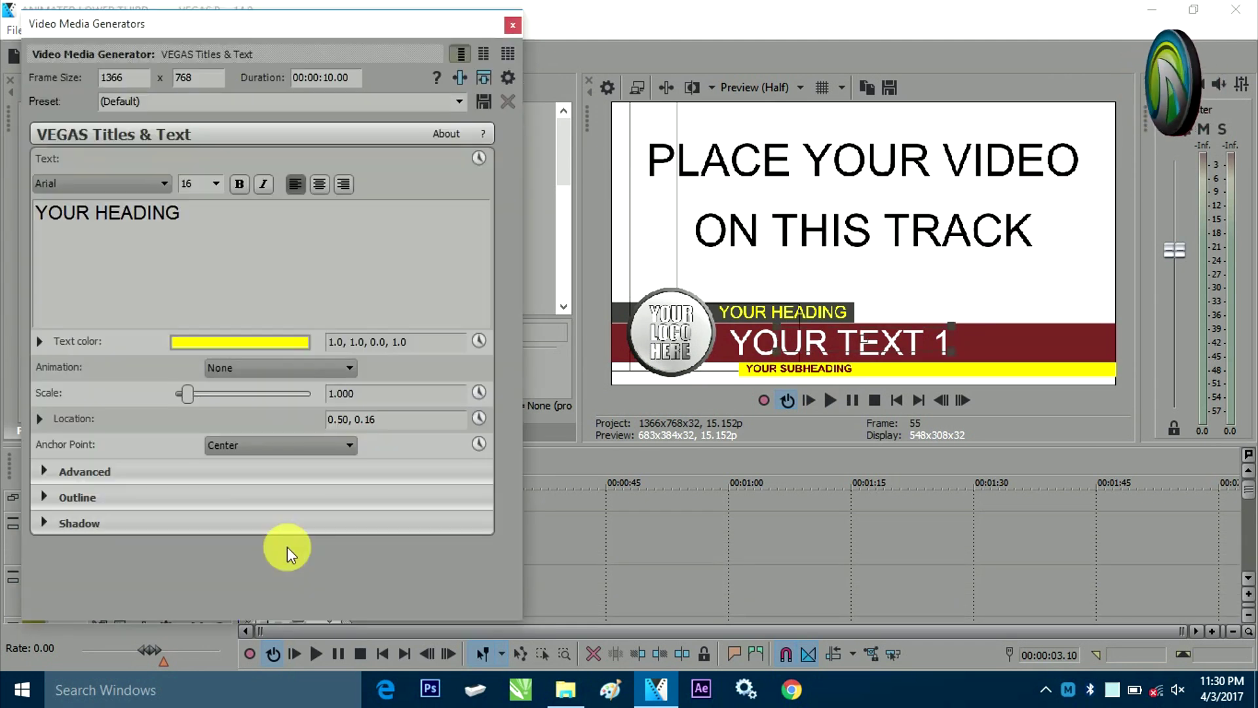
pyautogui.click(512, 27)
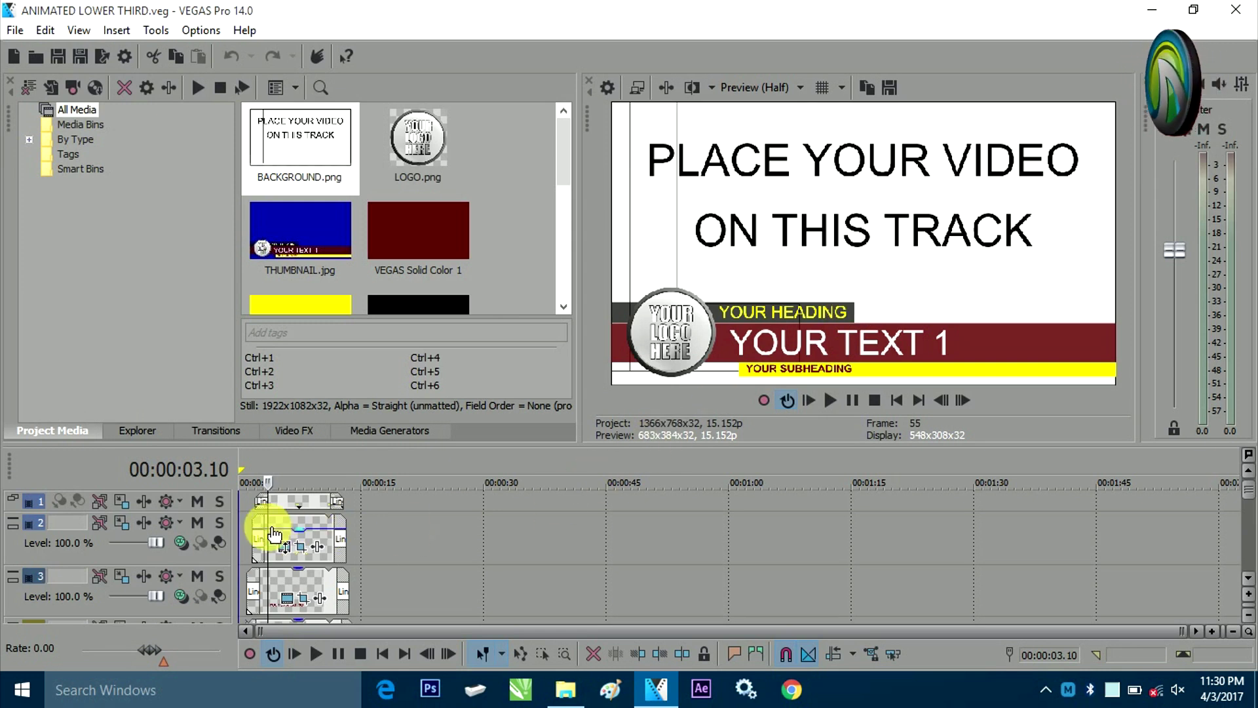
pyautogui.moveTo(240, 522); pyautogui.dragTo(220, 550)
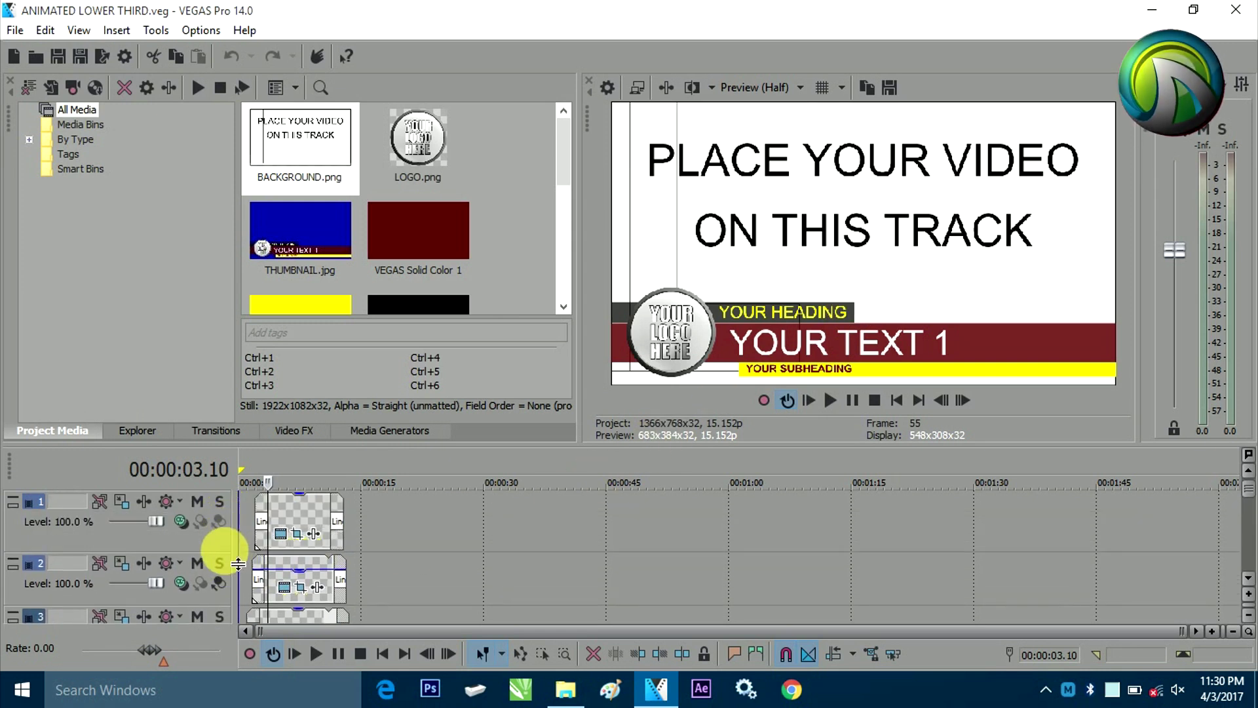
pyautogui.click(289, 536)
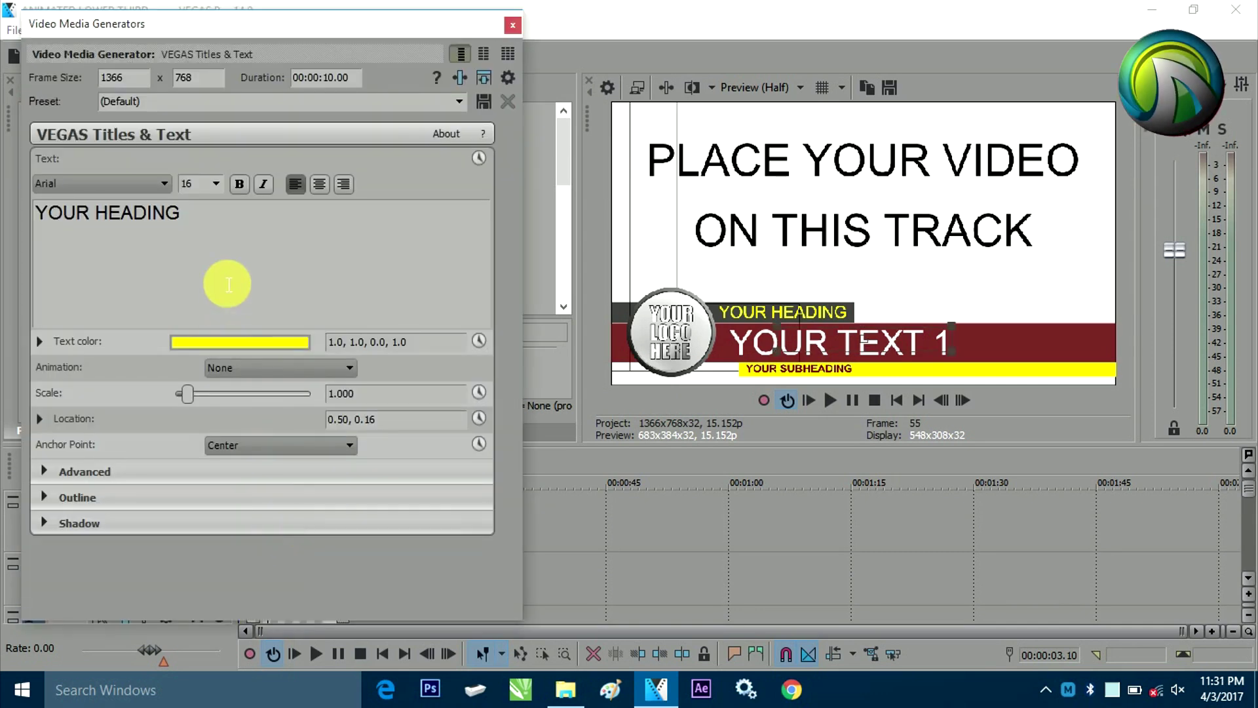
pyautogui.click(511, 25)
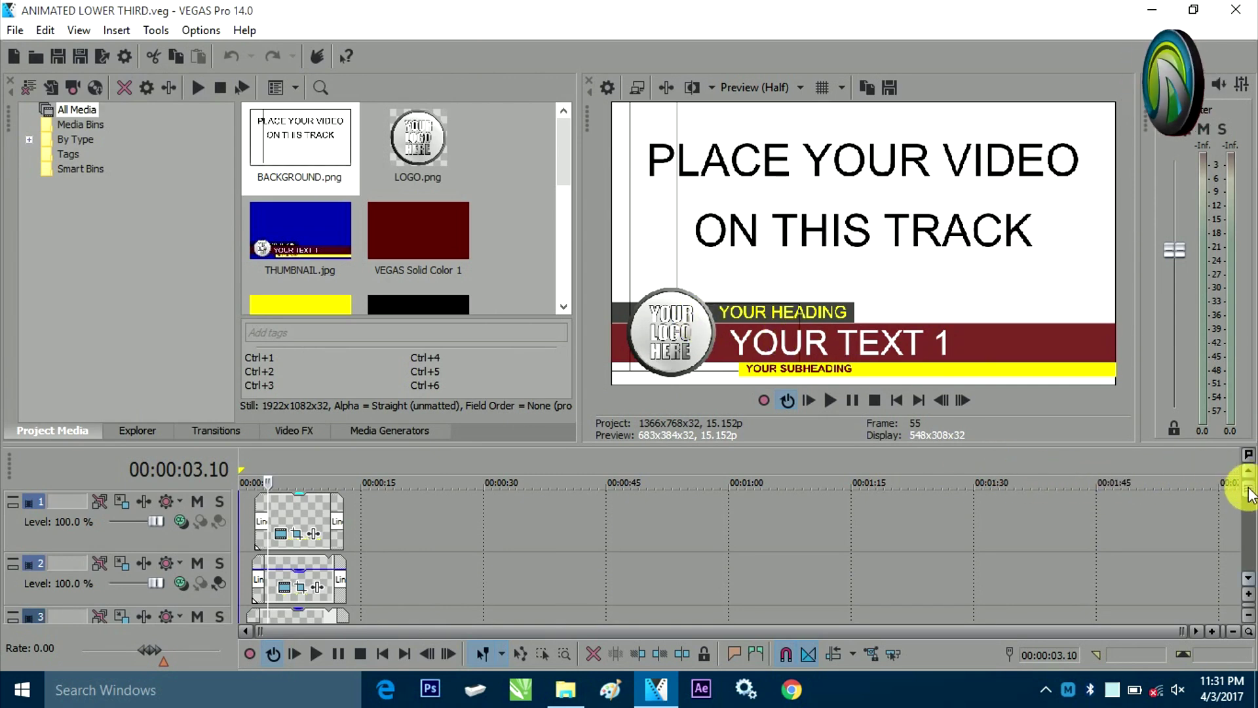
# Scroll to tracks 9–10, select the background event, enlarge track 9 slightly and select its yellow strip
pyautogui.moveTo(1249, 495); pyautogui.dragTo(1241, 554)
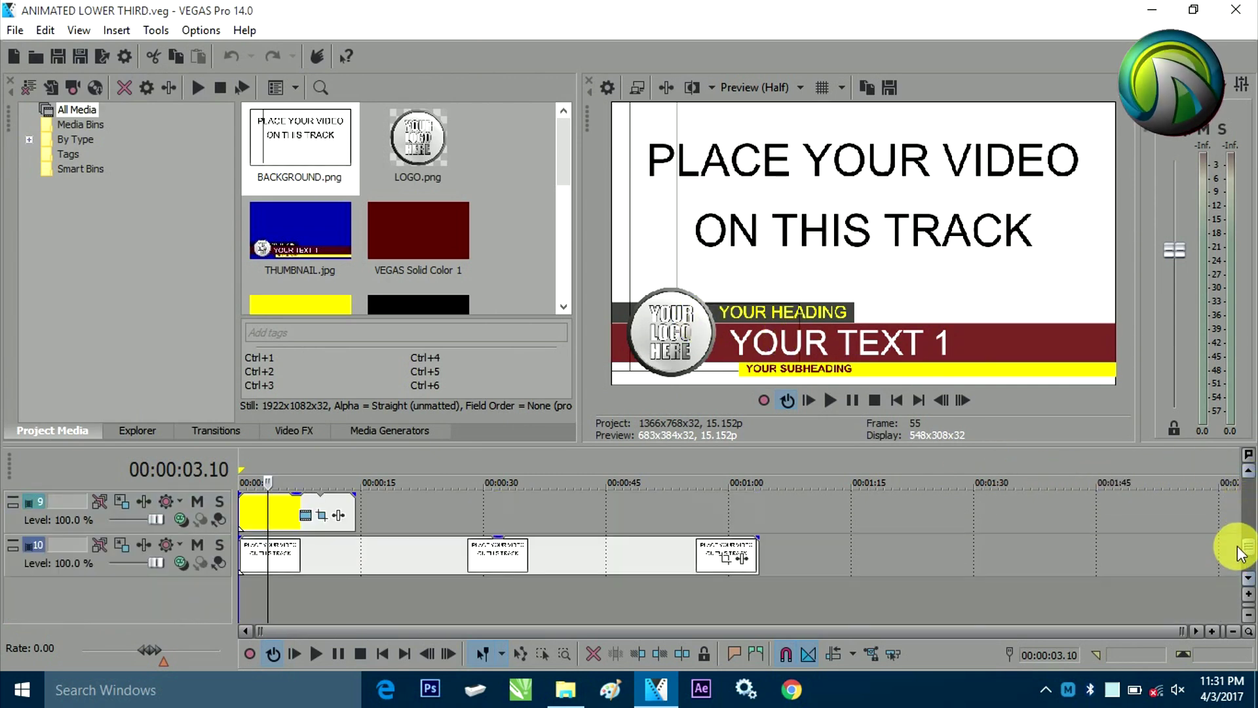
pyautogui.click(385, 575)
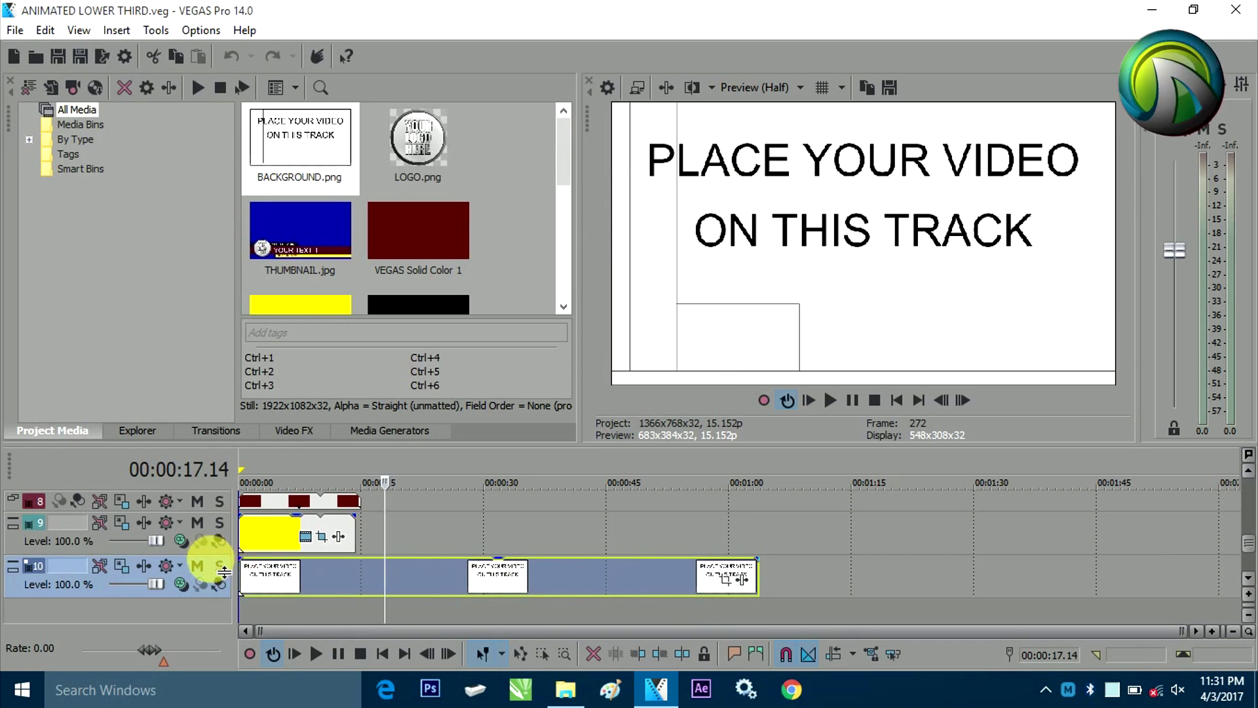
pyautogui.moveTo(224, 572); pyautogui.dragTo(223, 571)
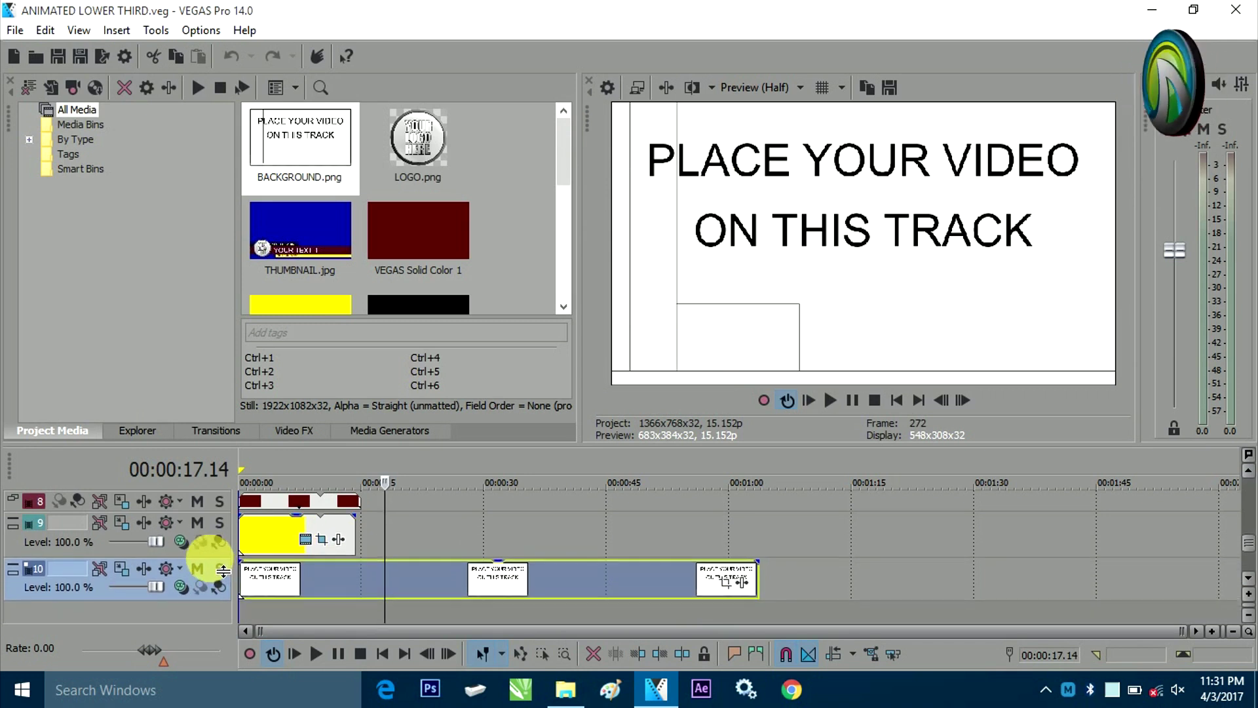
pyautogui.click(256, 533)
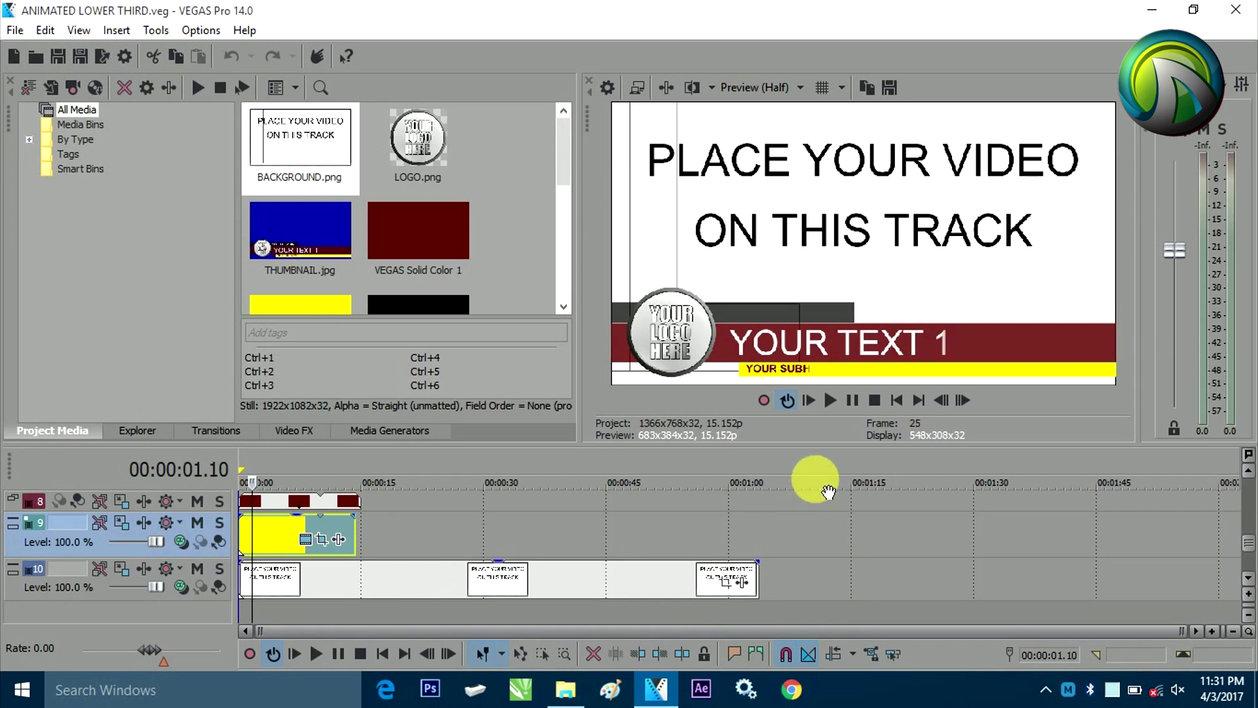
# Open the yellow strip's Pan/Crop settings at the animation's starting keyframe
pyautogui.click(330, 540)
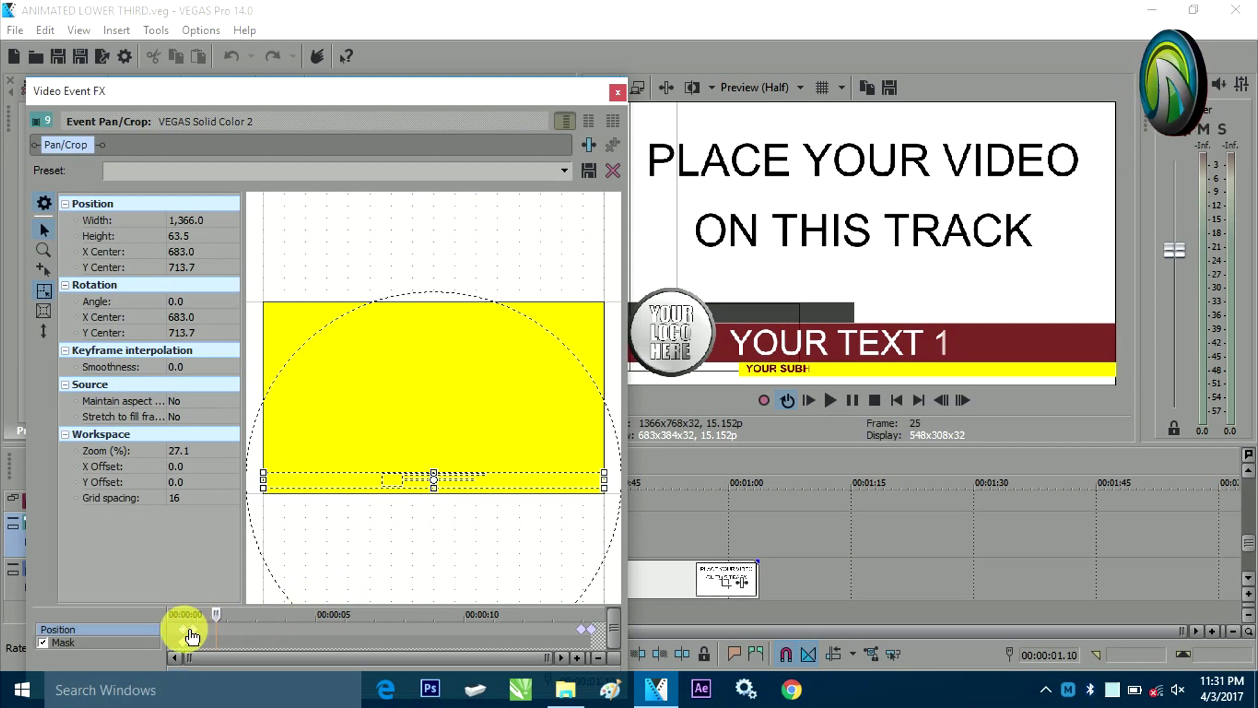
pyautogui.click(190, 631)
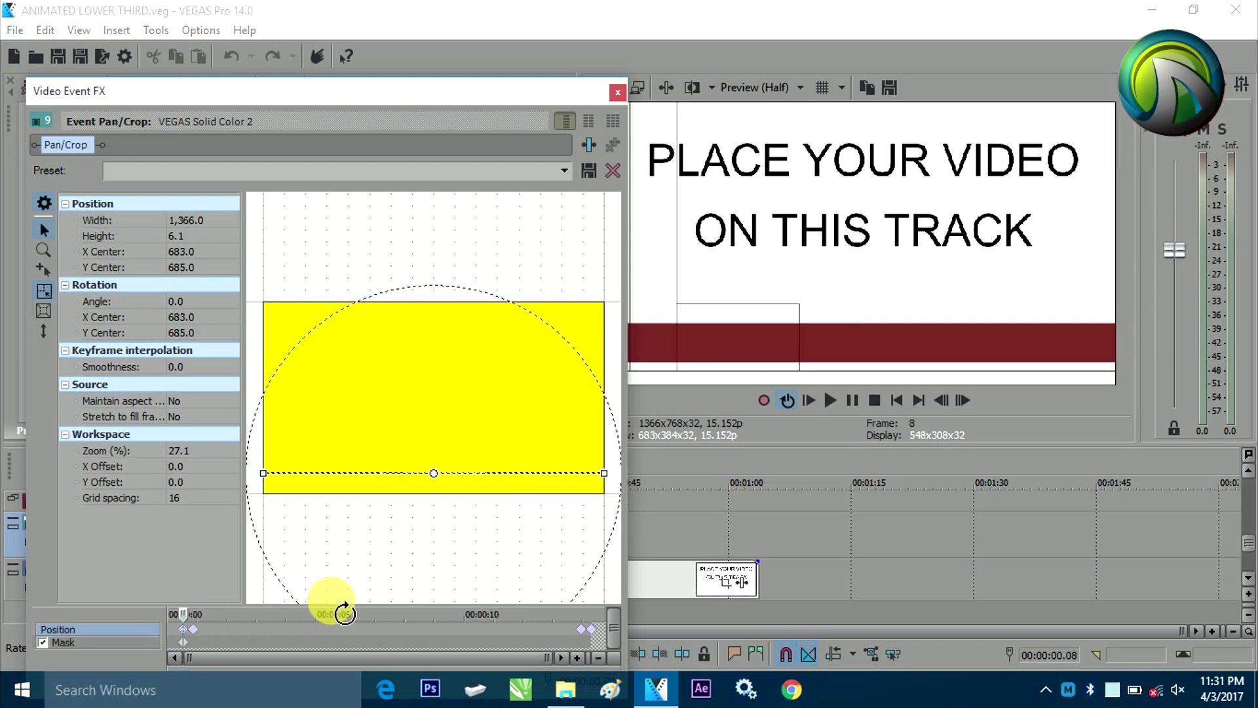
pyautogui.scroll(5, 445, 501)
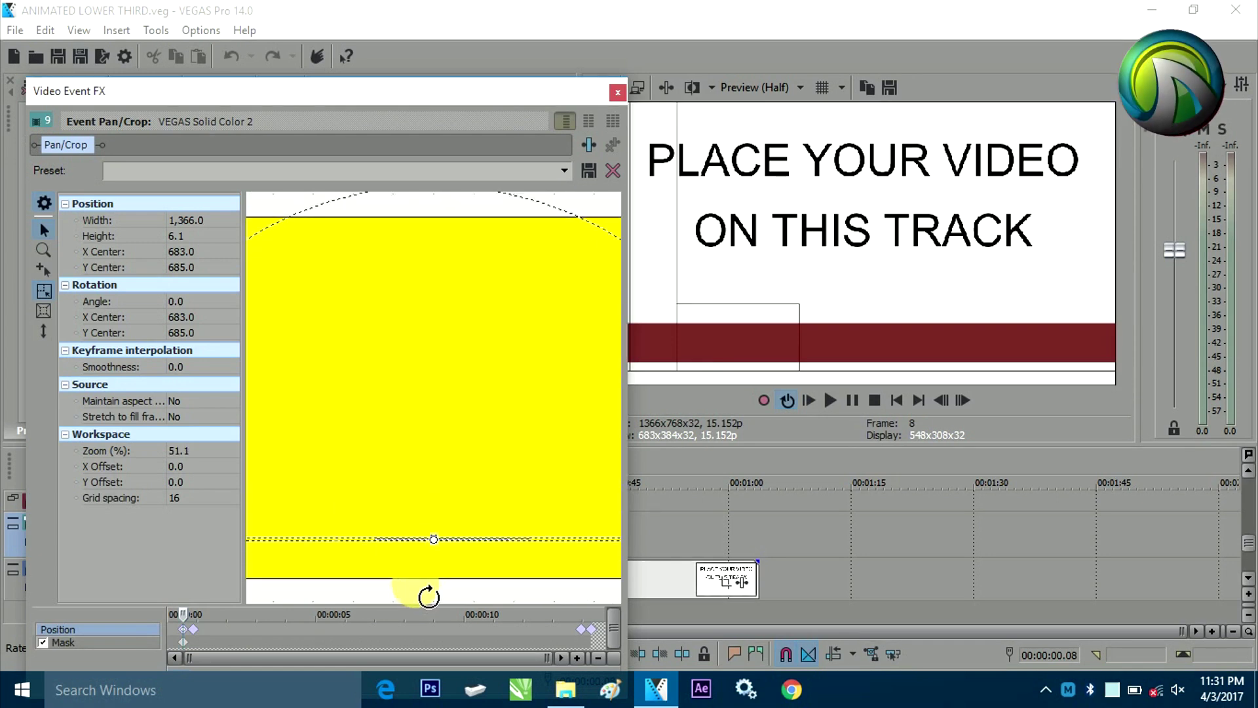
pyautogui.scroll(-5, 439, 579)
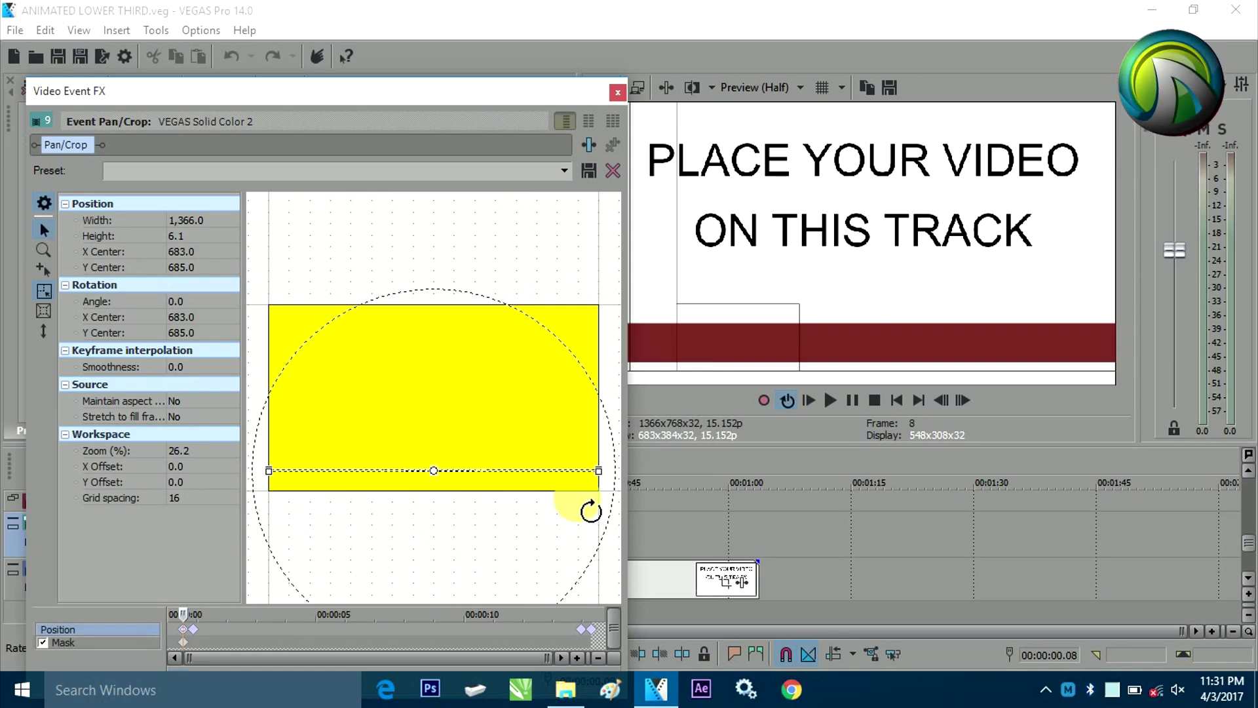
pyautogui.scroll(4, 455, 500)
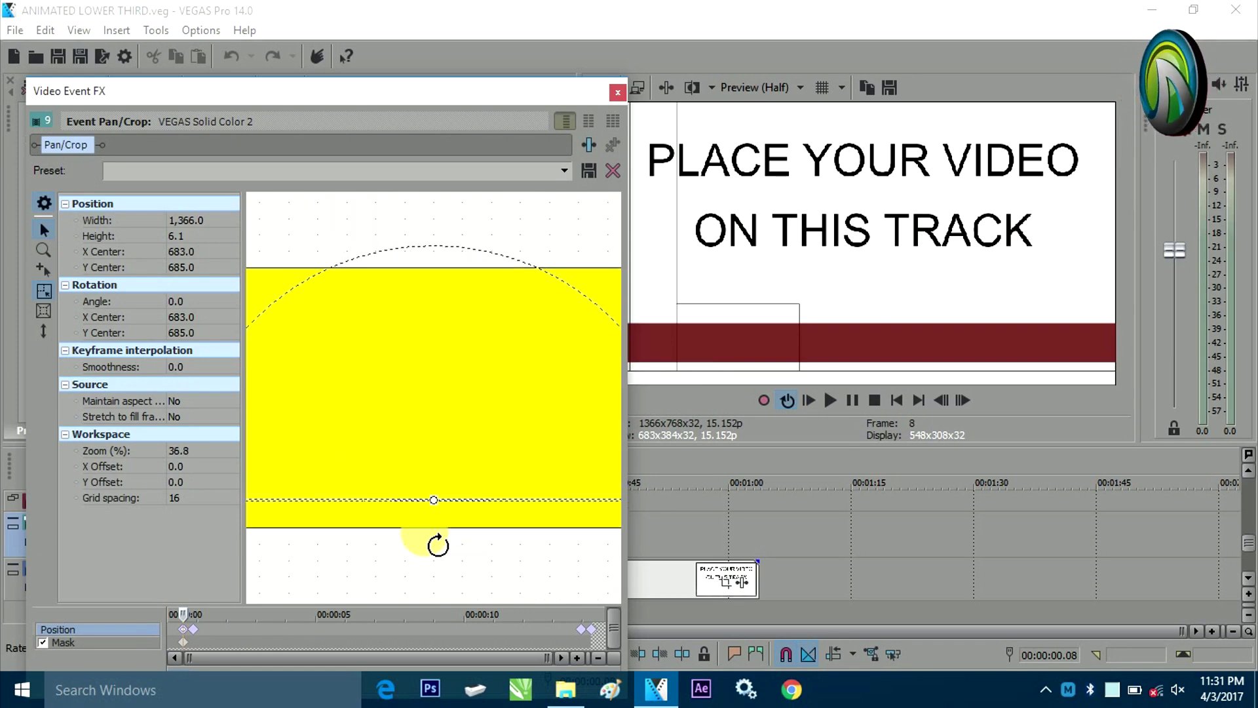
pyautogui.scroll(-5, 438, 545)
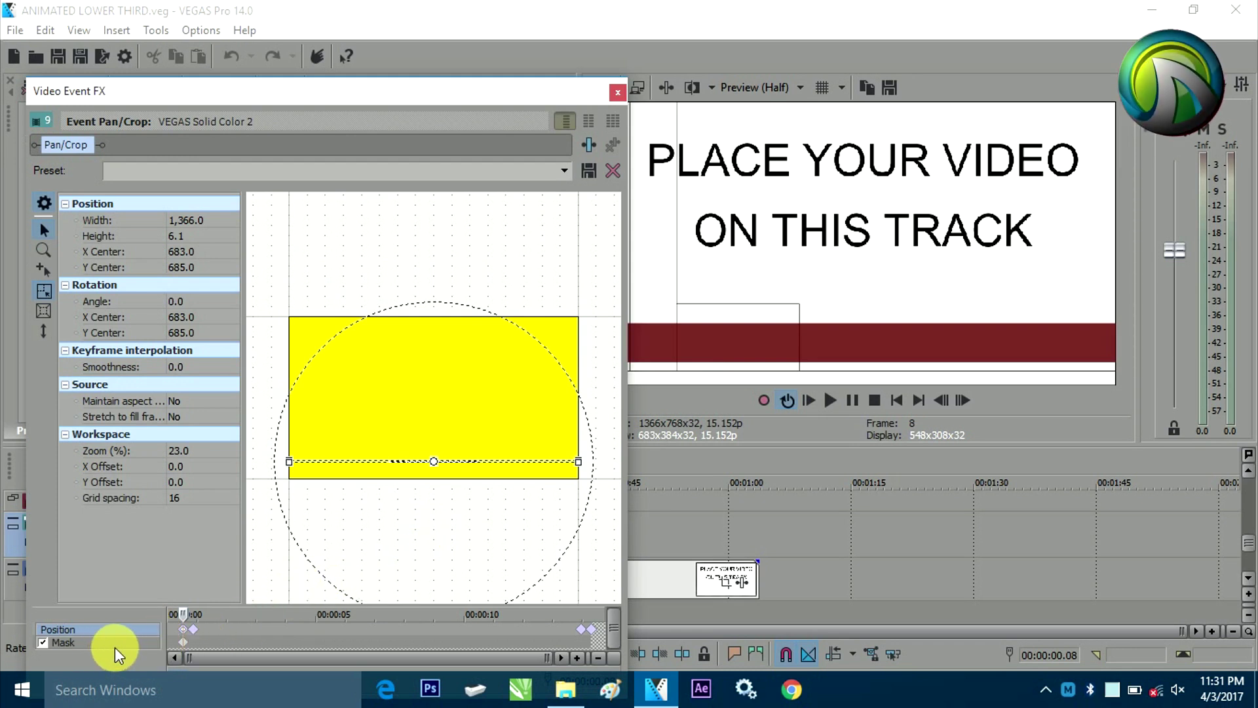
# Edit the yellow strip's mask, raising its top edge to reveal more yellow
pyautogui.click(183, 645)
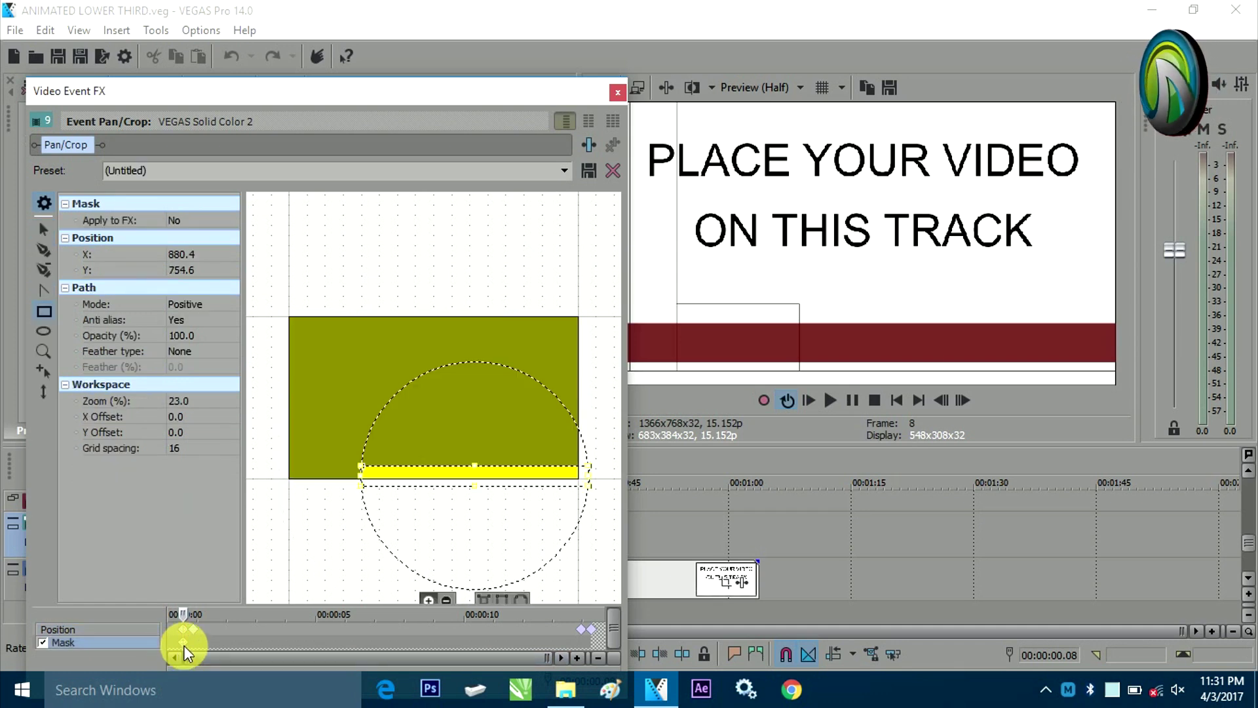
pyautogui.scroll(1, 433, 503)
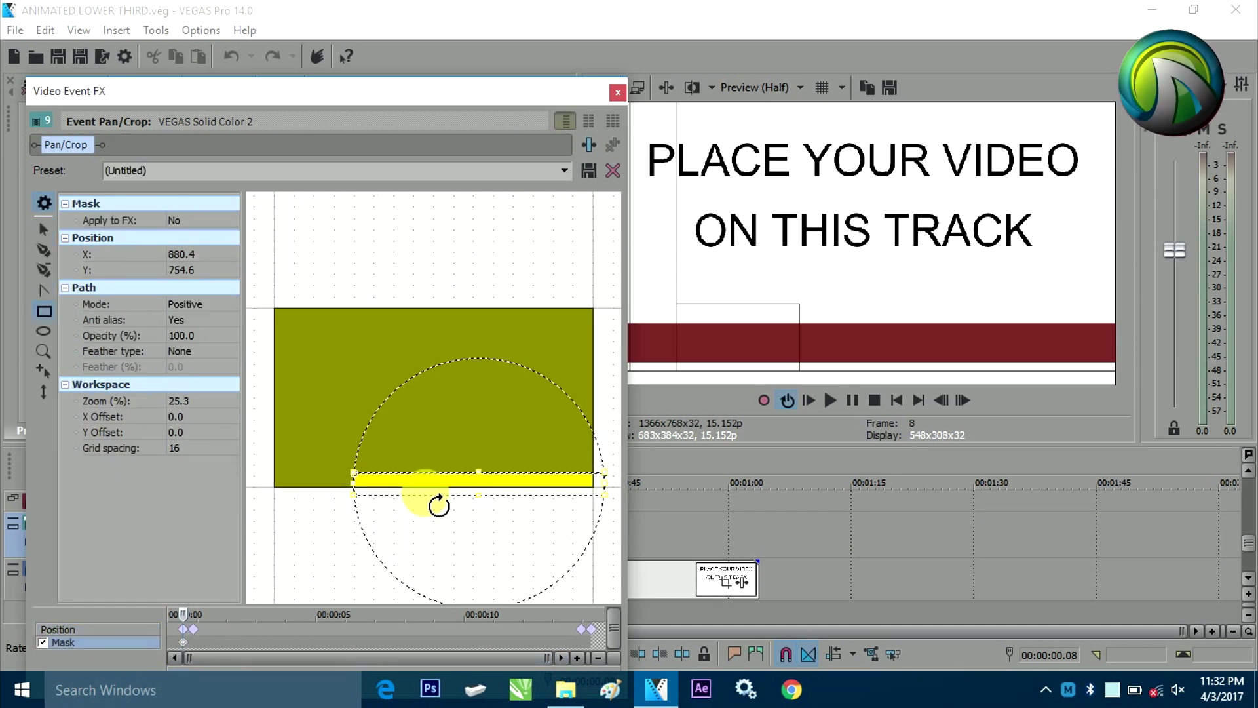
pyautogui.scroll(1, 439, 506)
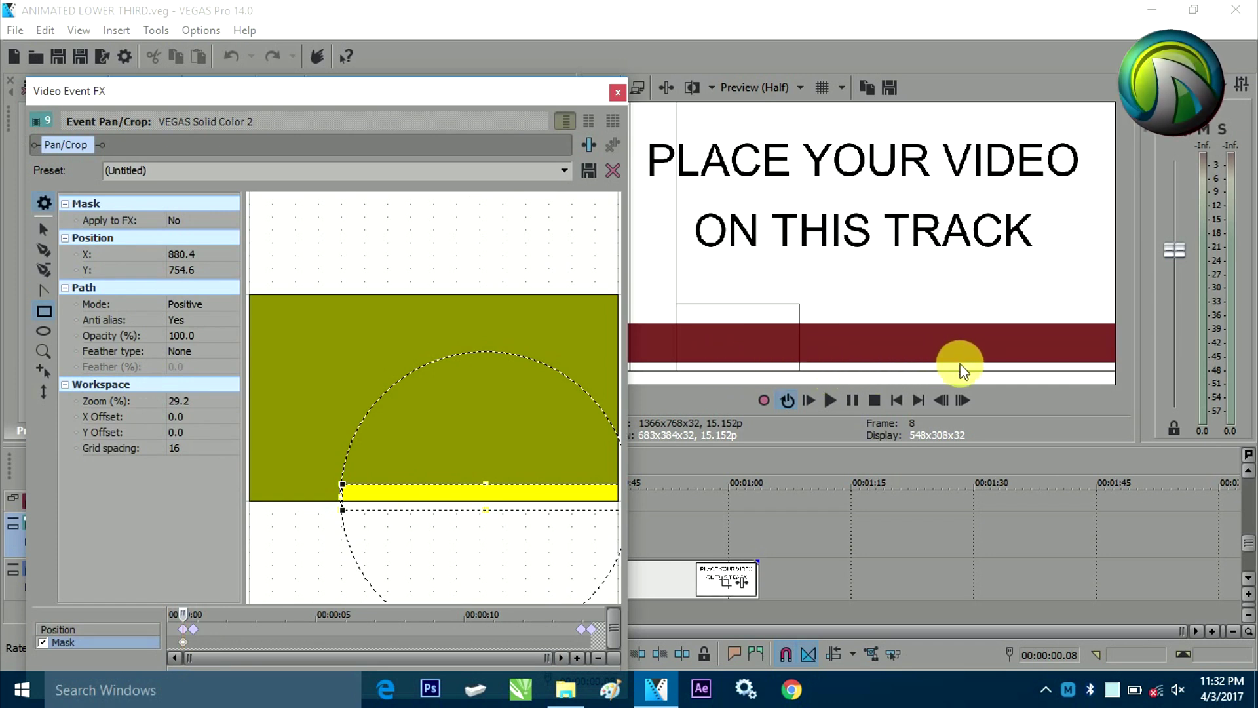
pyautogui.click(253, 630)
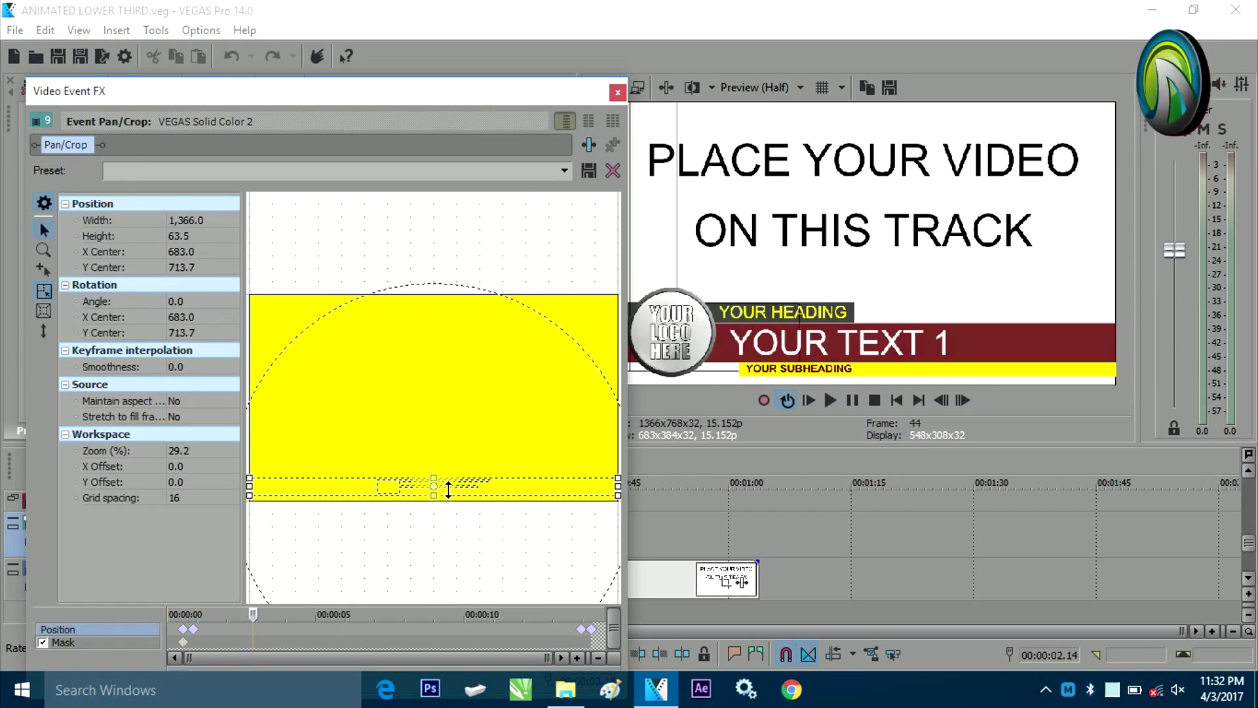
pyautogui.click(135, 643)
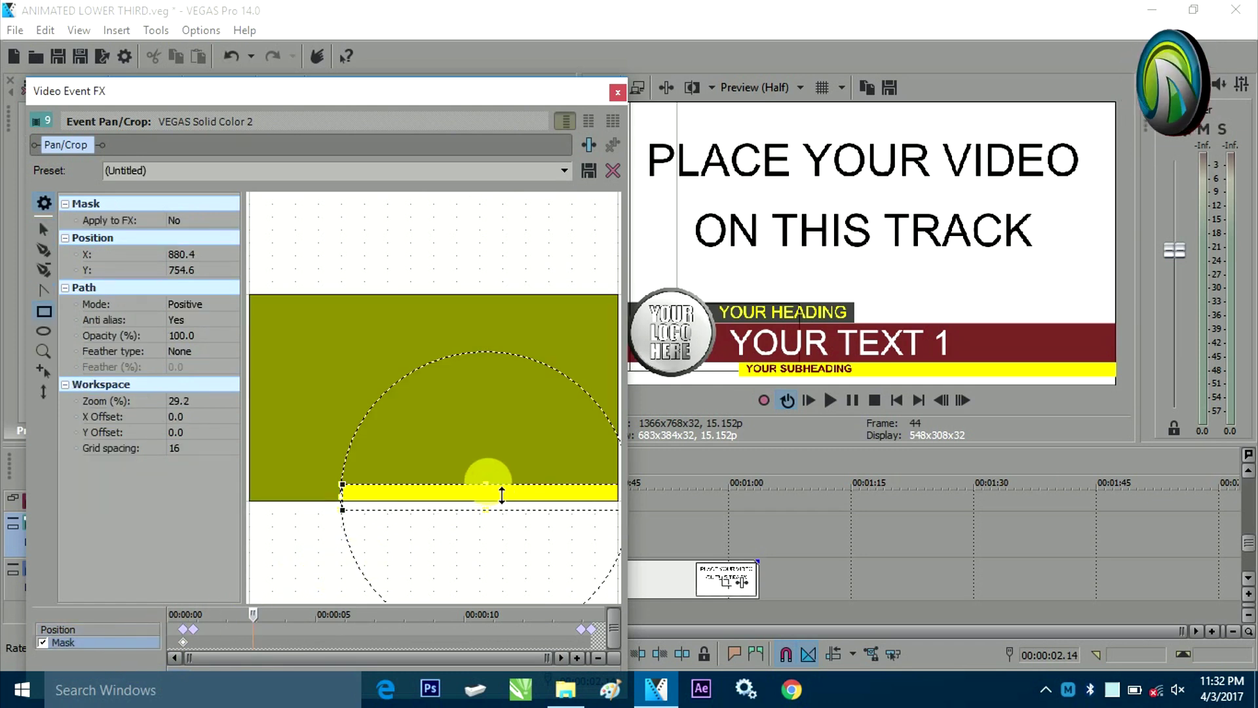
pyautogui.moveTo(502, 496); pyautogui.dragTo(498, 472)
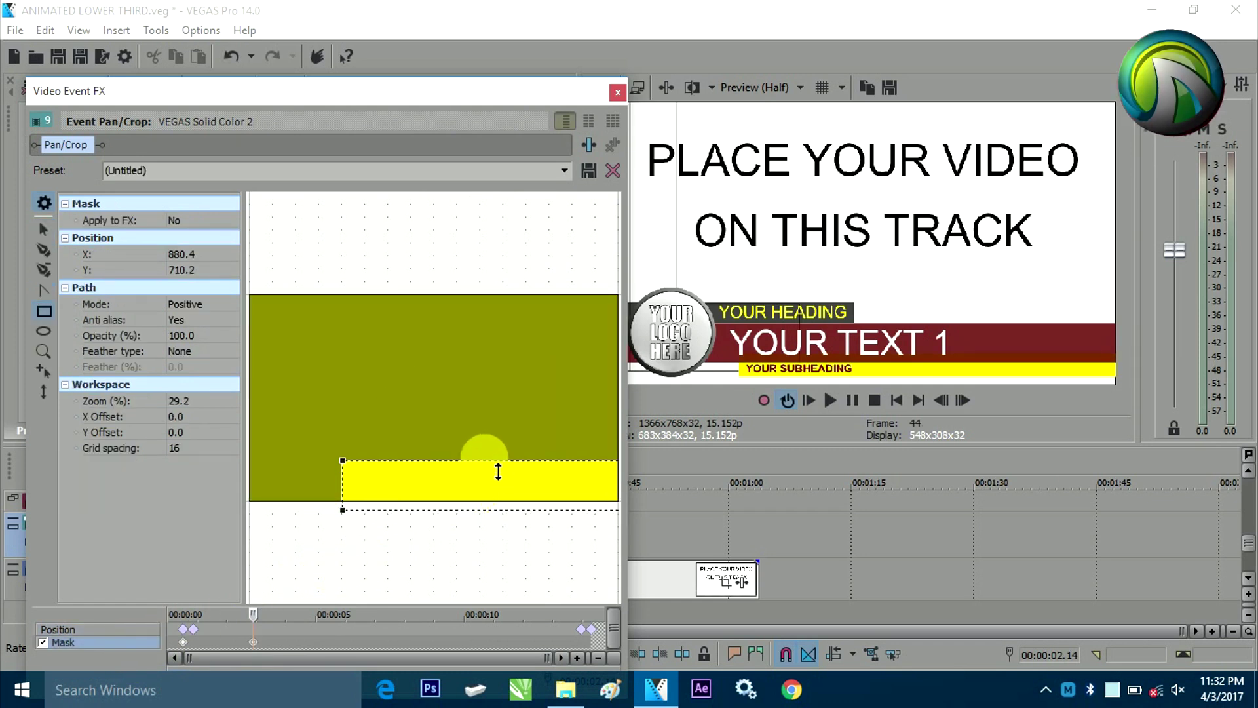
# Toggle mute on tracks 10 and 9, then mute track 8 to hide the maroon bar
pyautogui.moveTo(336, 96); pyautogui.dragTo(523, 84)
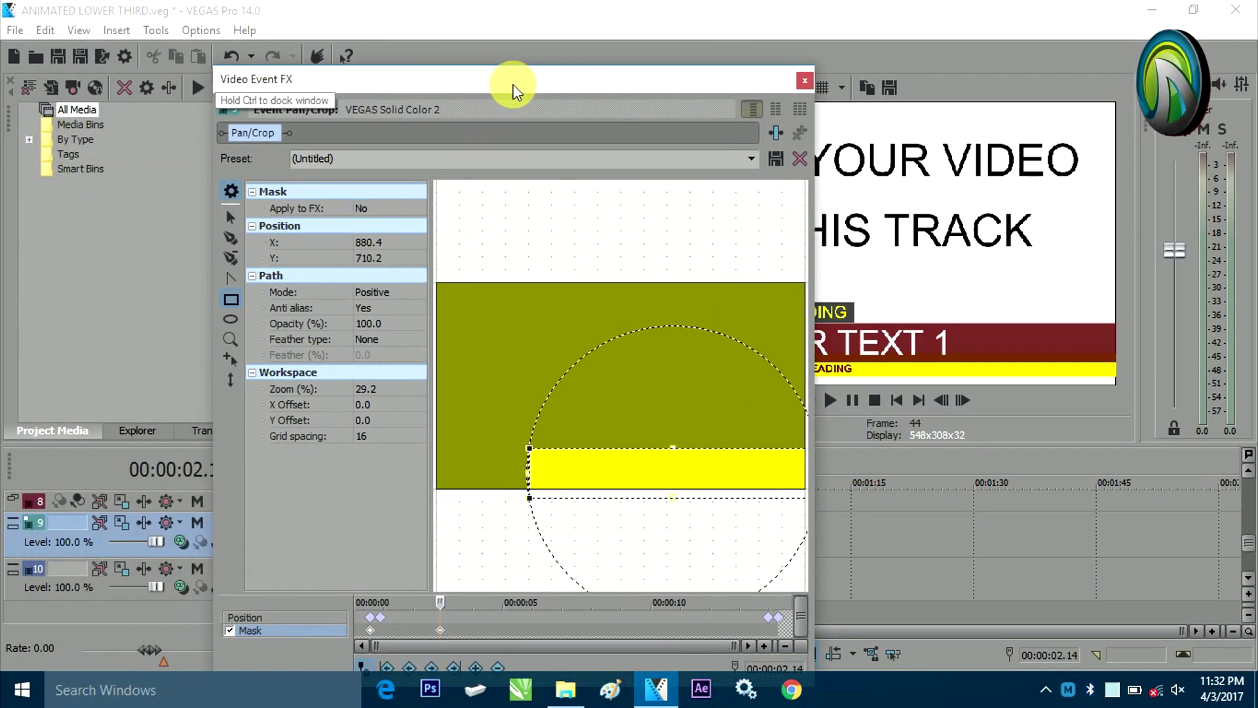
pyautogui.click(198, 569)
pyautogui.click(198, 570)
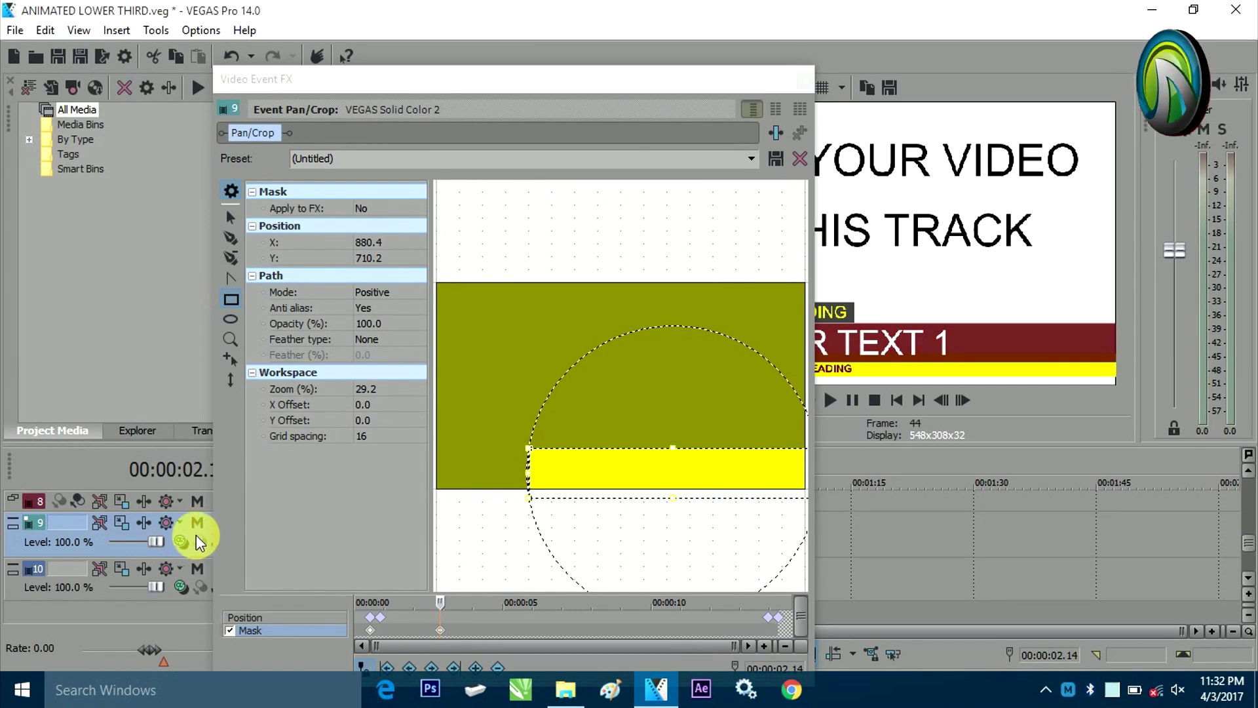
pyautogui.click(198, 522)
pyautogui.click(198, 524)
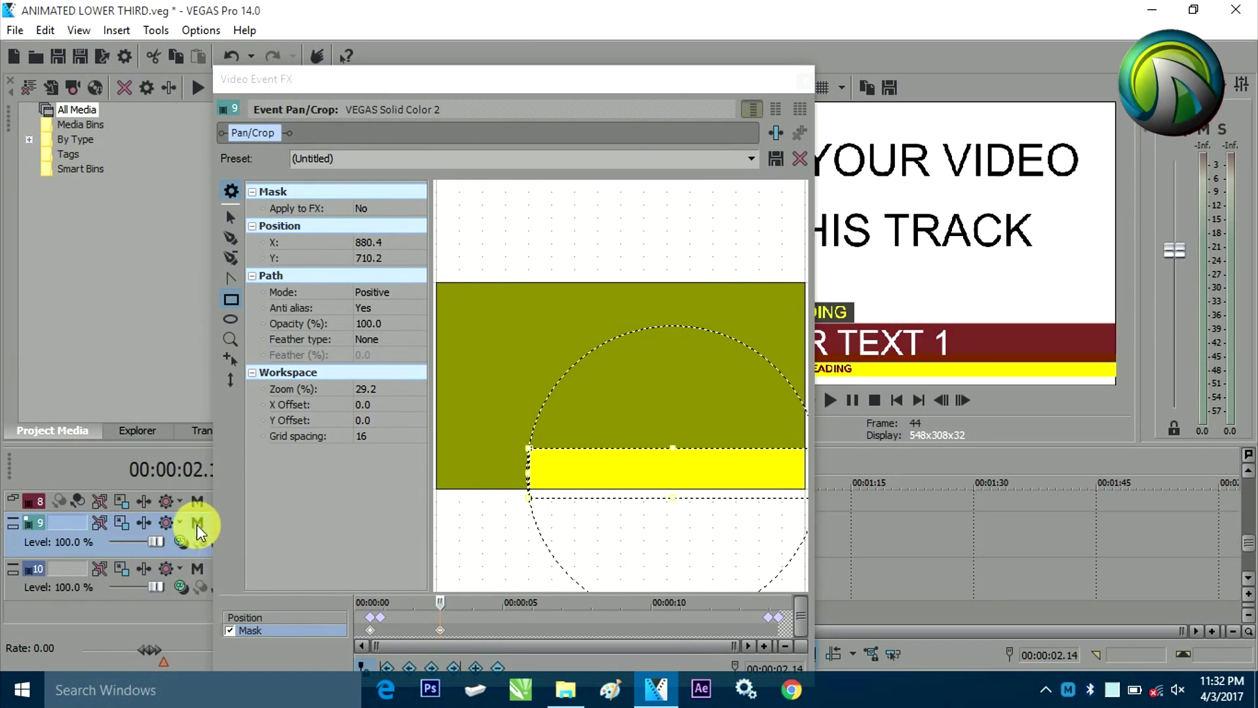
pyautogui.click(198, 501)
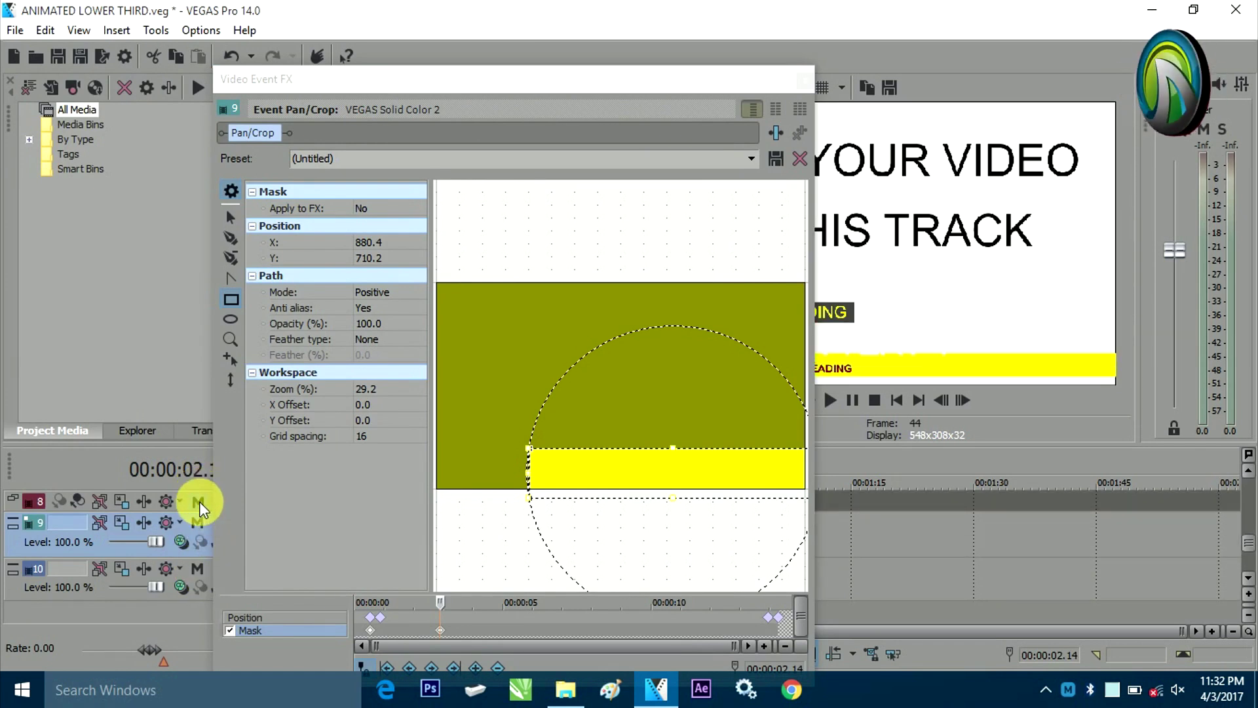
pyautogui.moveTo(549, 86); pyautogui.dragTo(272, 81)
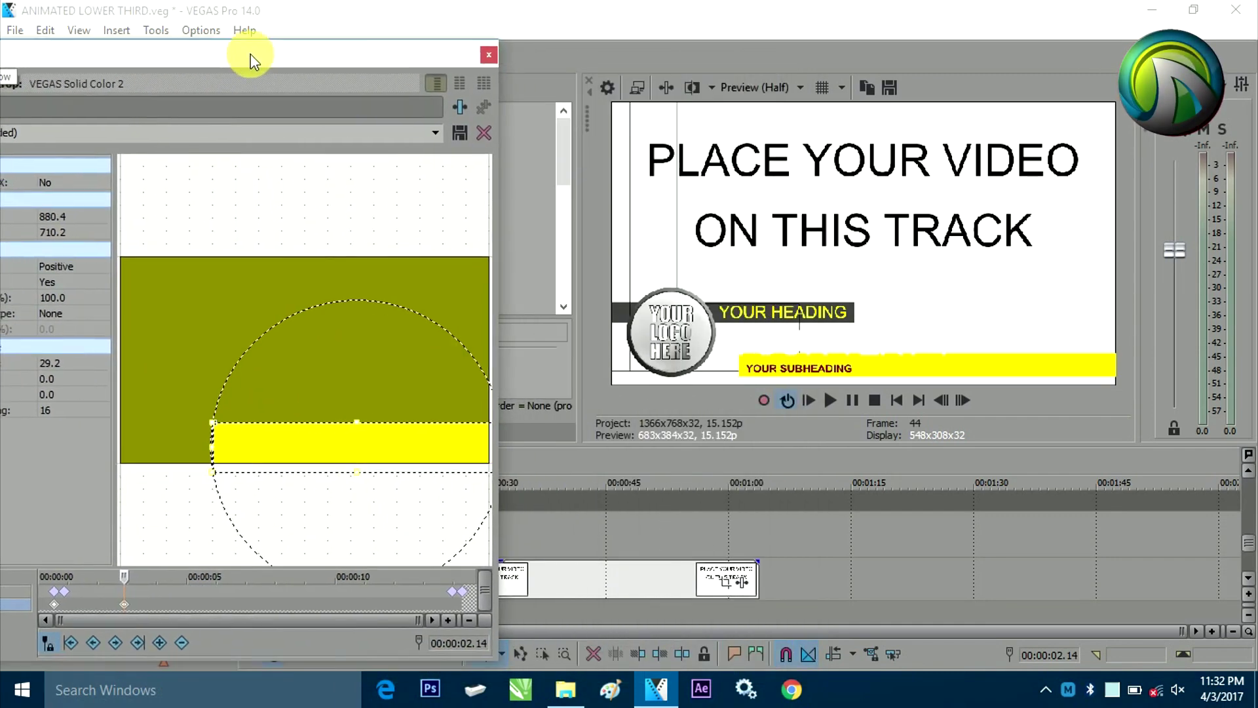
# Make the yellow mask bar taller and delete its mask keyframe at 00:00:02.14
pyautogui.click(401, 463)
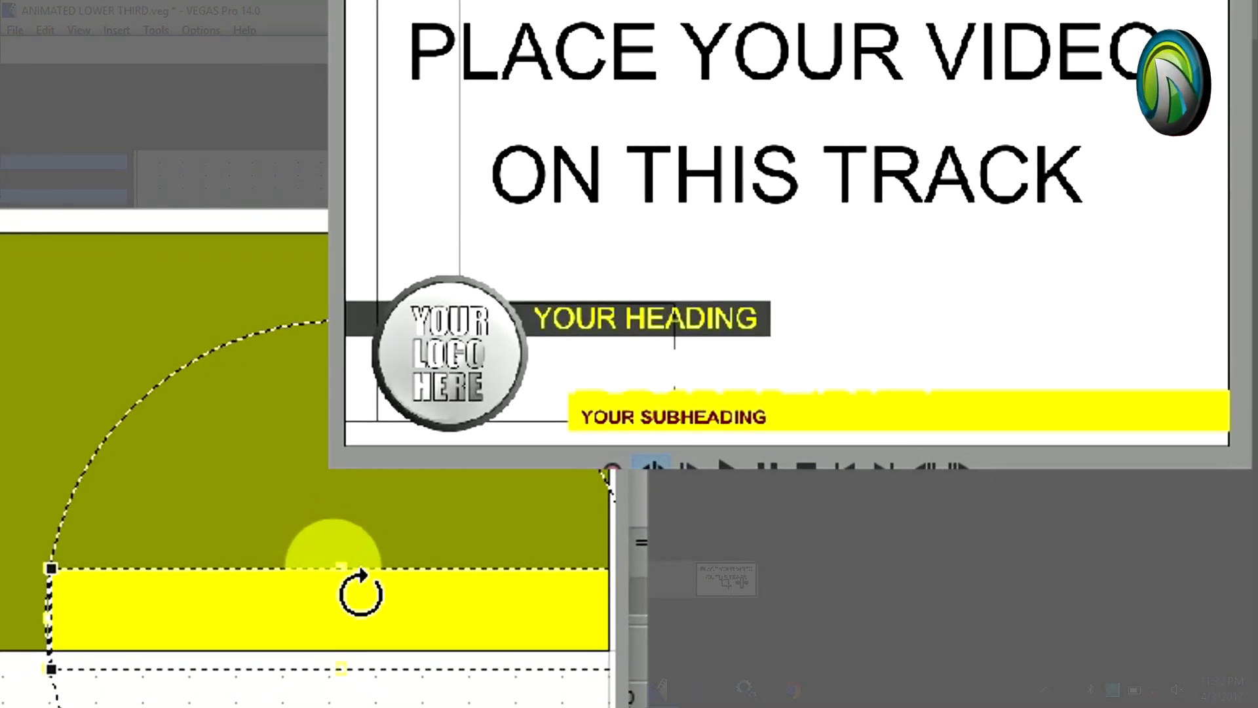
pyautogui.moveTo(372, 595); pyautogui.dragTo(383, 632)
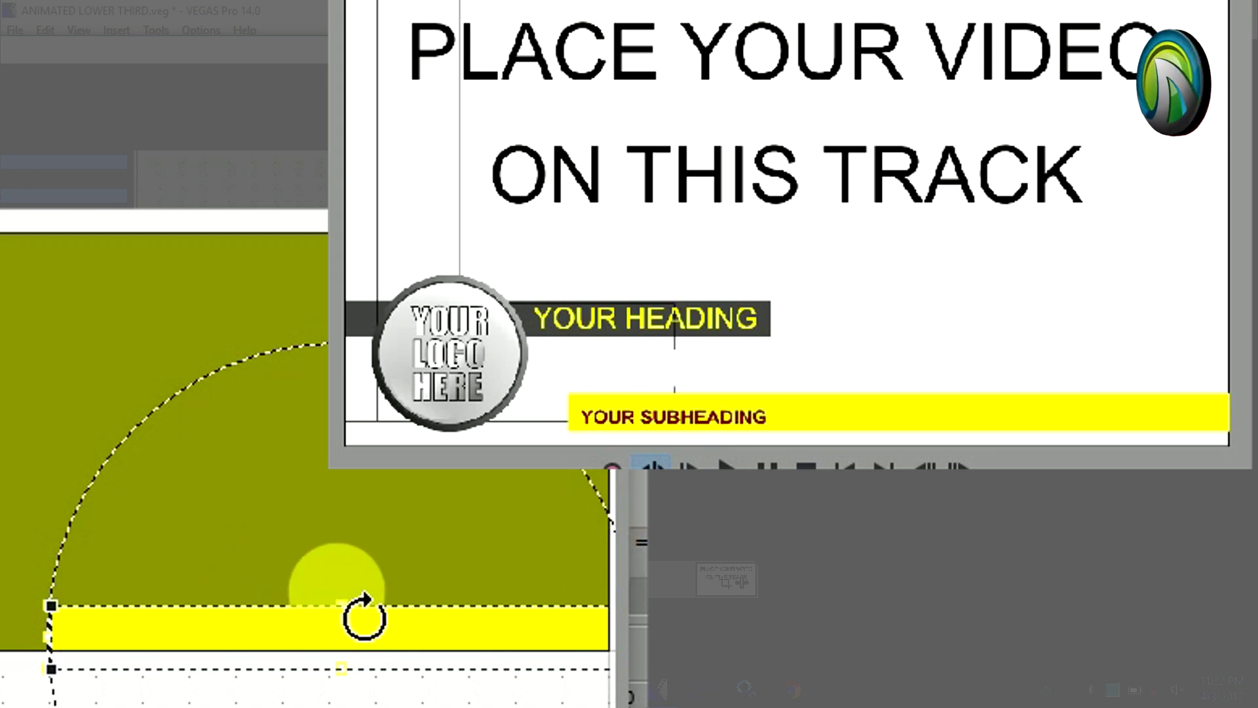
pyautogui.moveTo(371, 629); pyautogui.dragTo(366, 572)
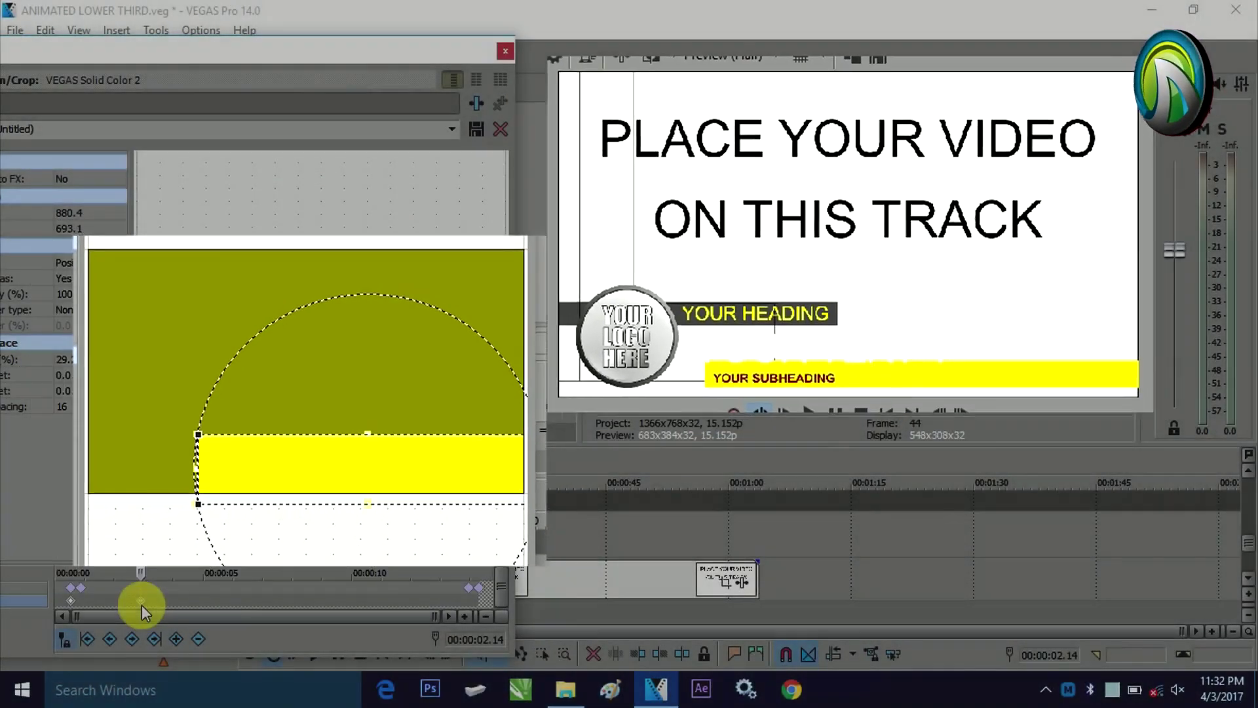
pyautogui.rightClick(142, 605)
pyautogui.click(223, 467)
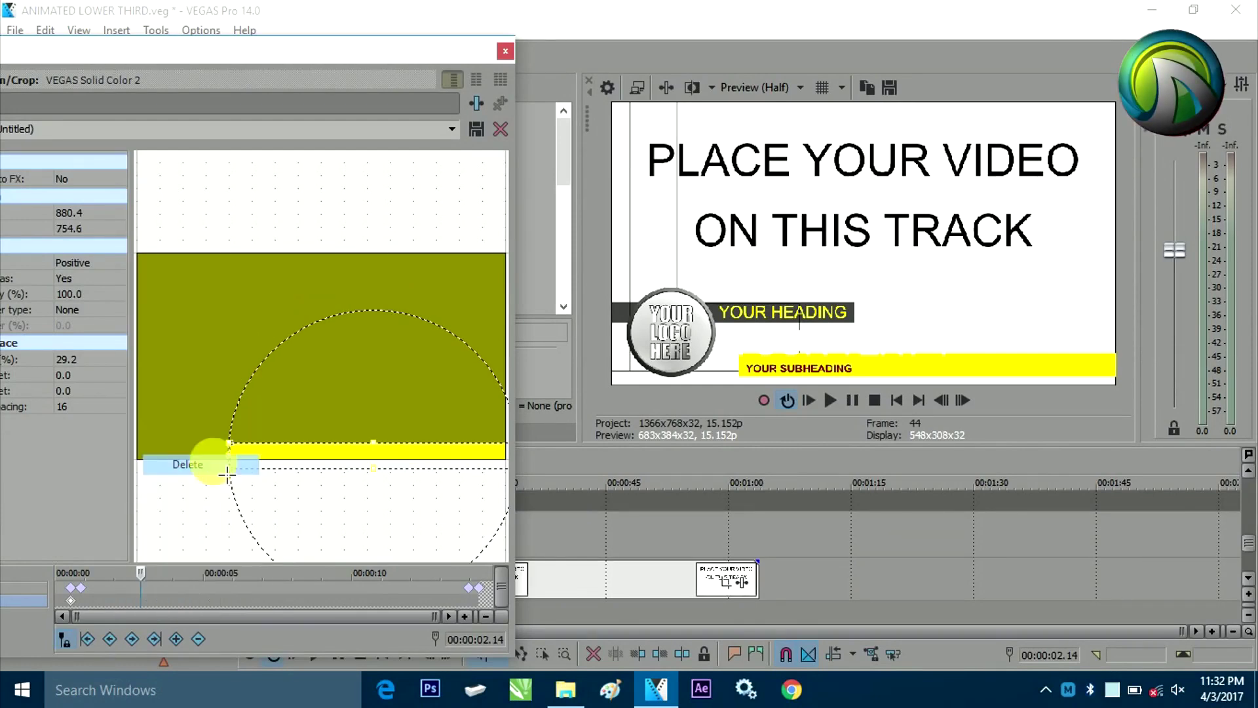
pyautogui.click(82, 585)
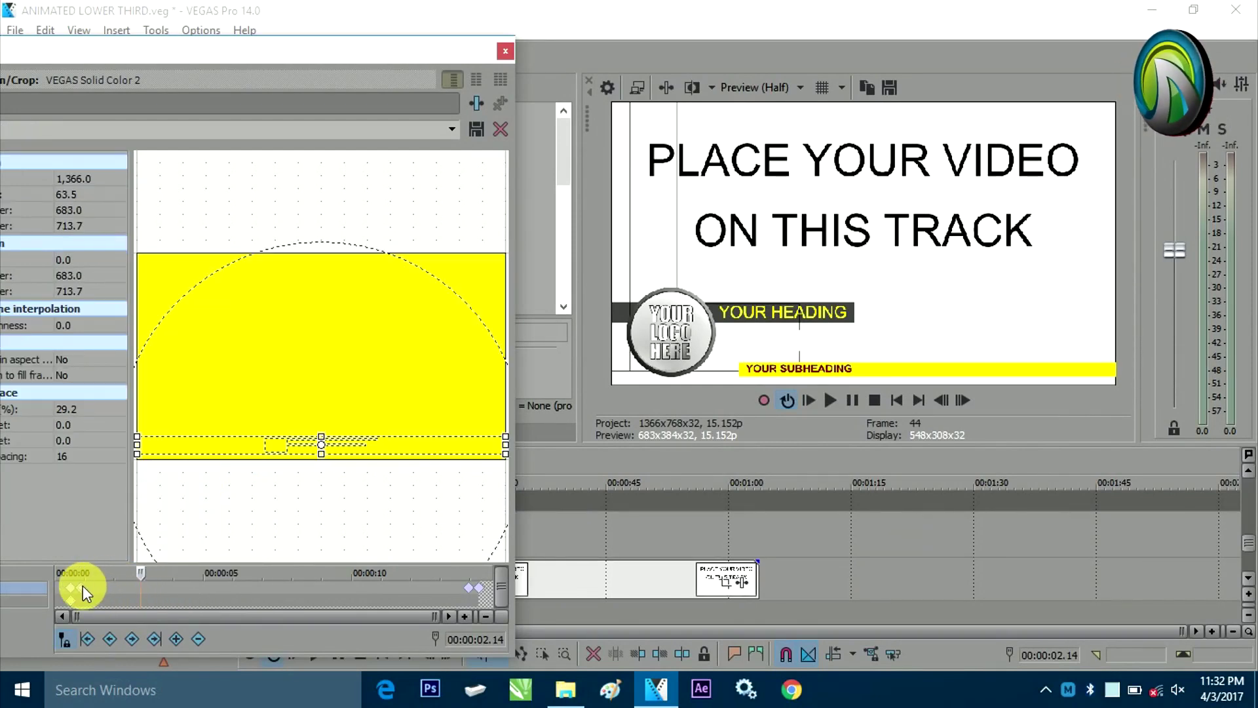
pyautogui.click(82, 584)
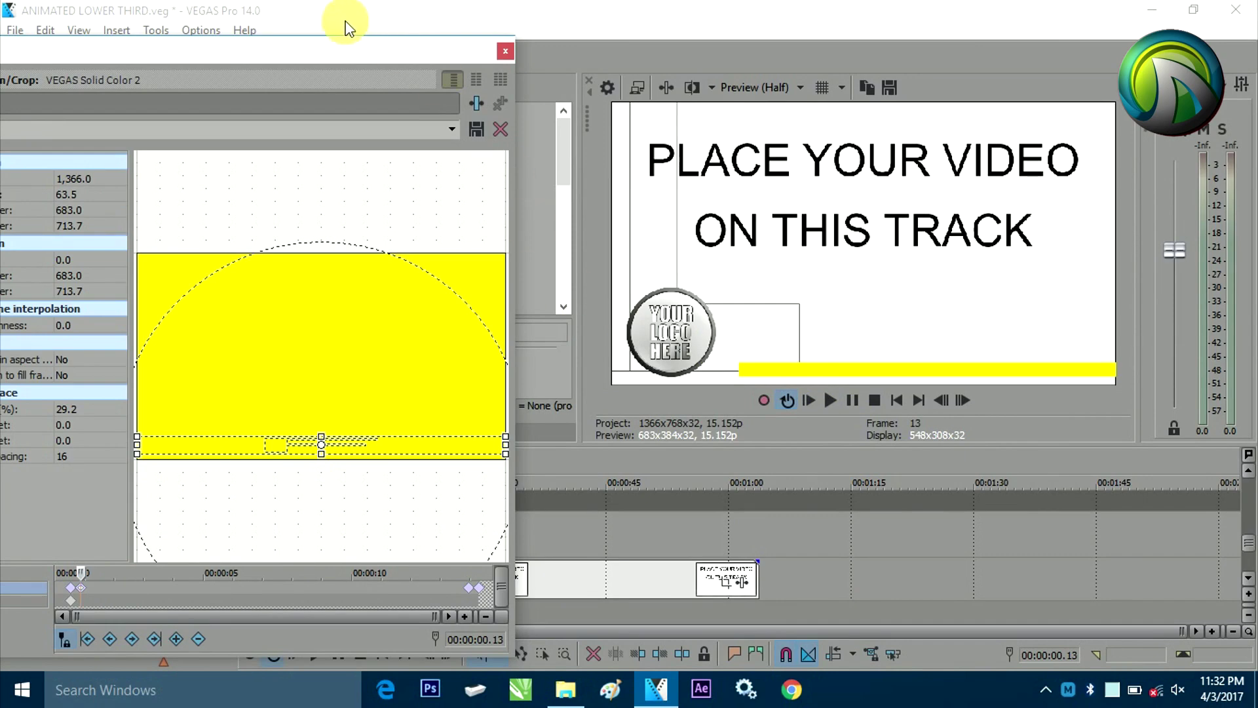
# Unmute track 8 to restore the maroon strip and close the yellow strip's Pan/Crop (1,366 × 63.5)
pyautogui.moveTo(328, 49); pyautogui.dragTo(738, 528)
pyautogui.click(197, 501)
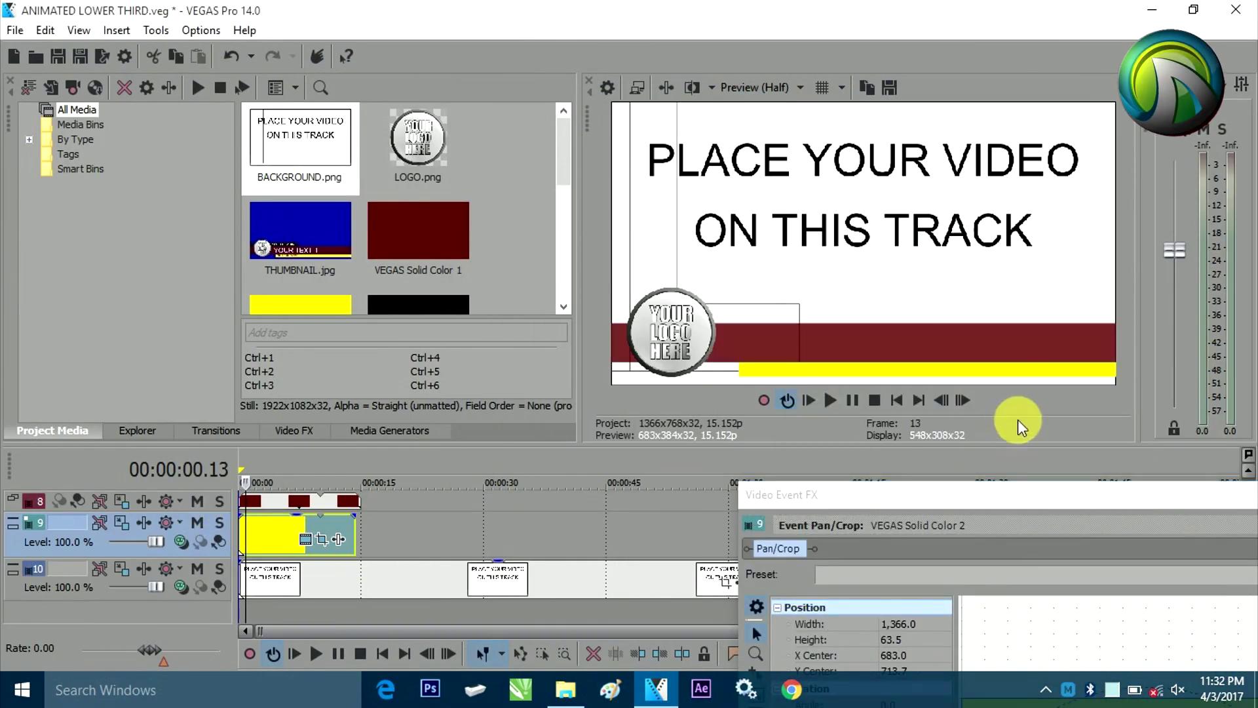
pyautogui.moveTo(963, 494); pyautogui.dragTo(243, 146)
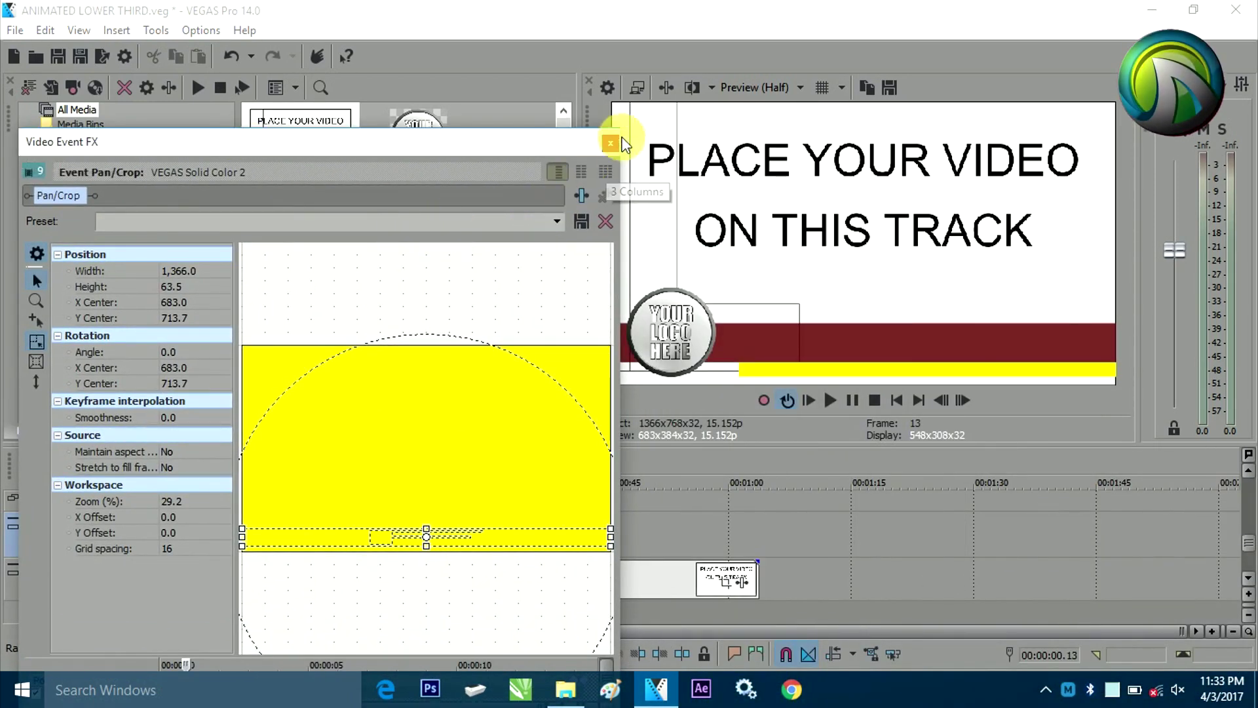
pyautogui.click(609, 144)
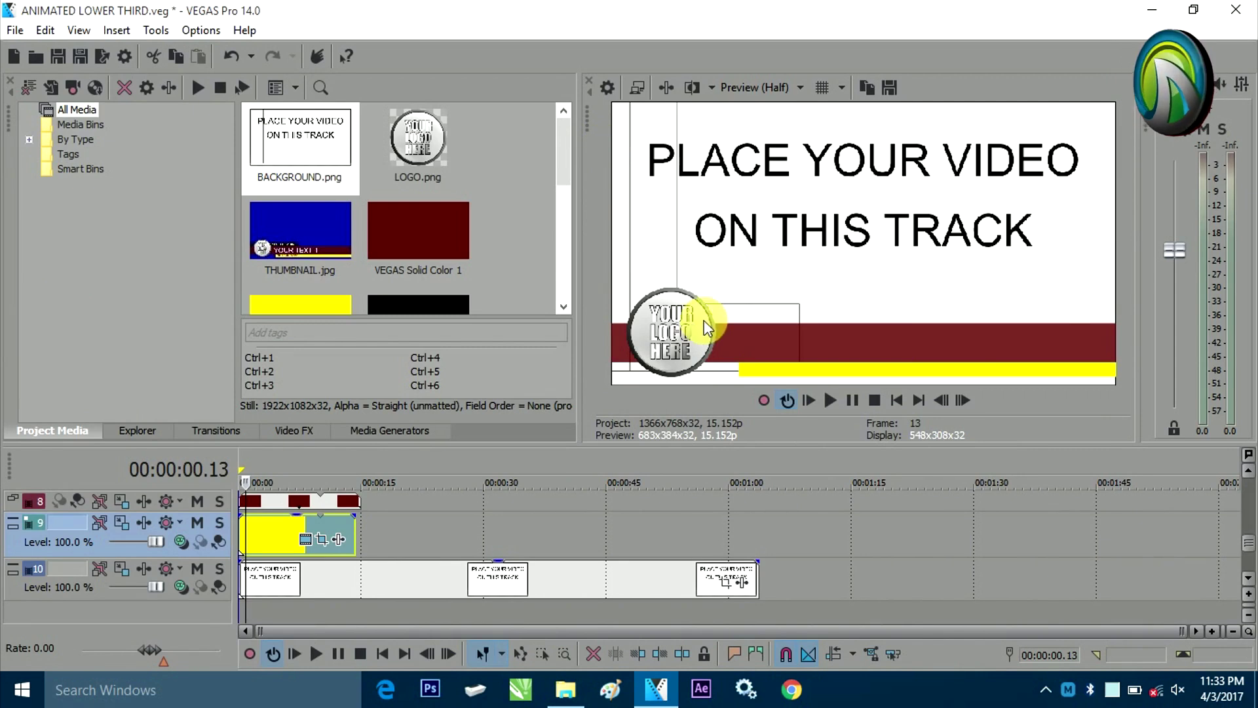
pyautogui.click(307, 540)
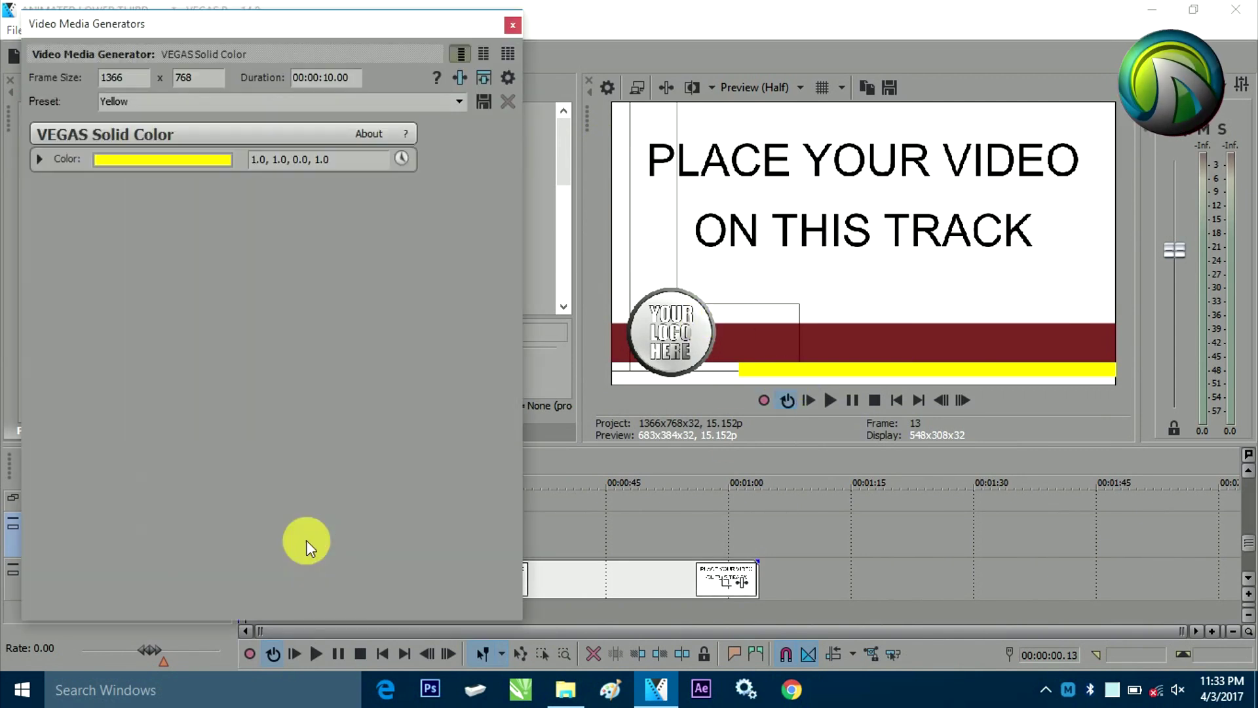
pyautogui.click(168, 170)
pyautogui.click(150, 187)
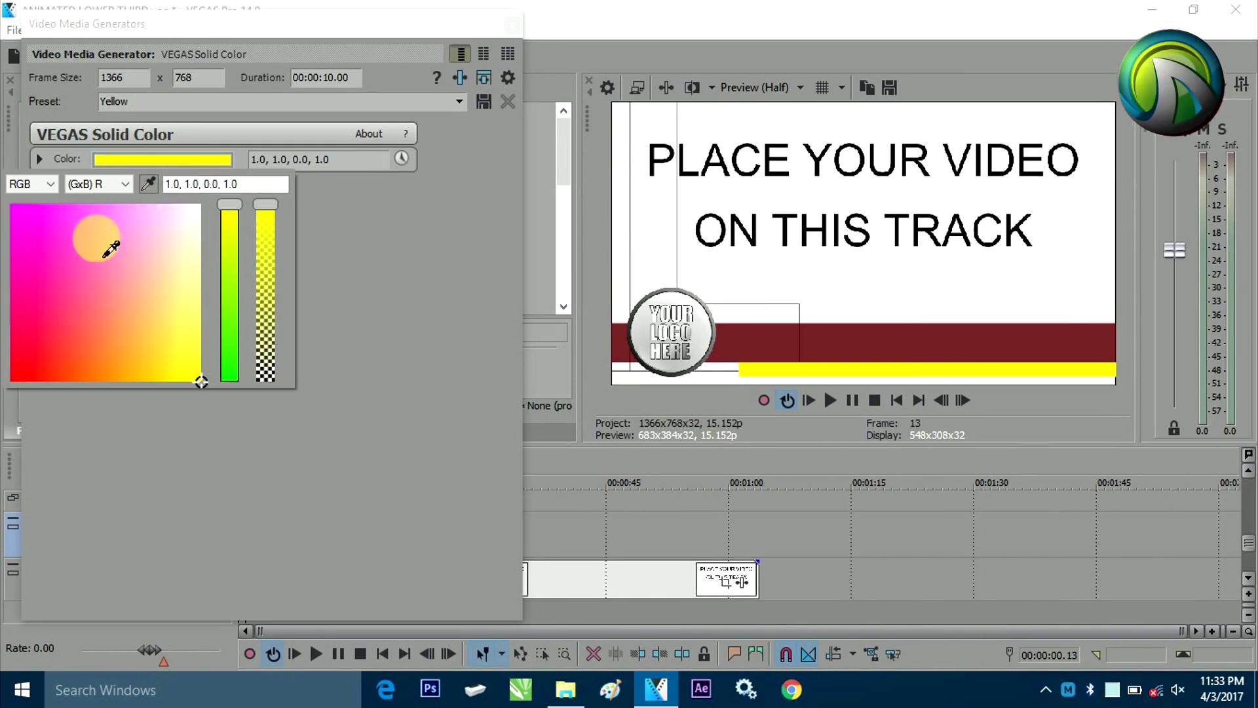
pyautogui.click(25, 224)
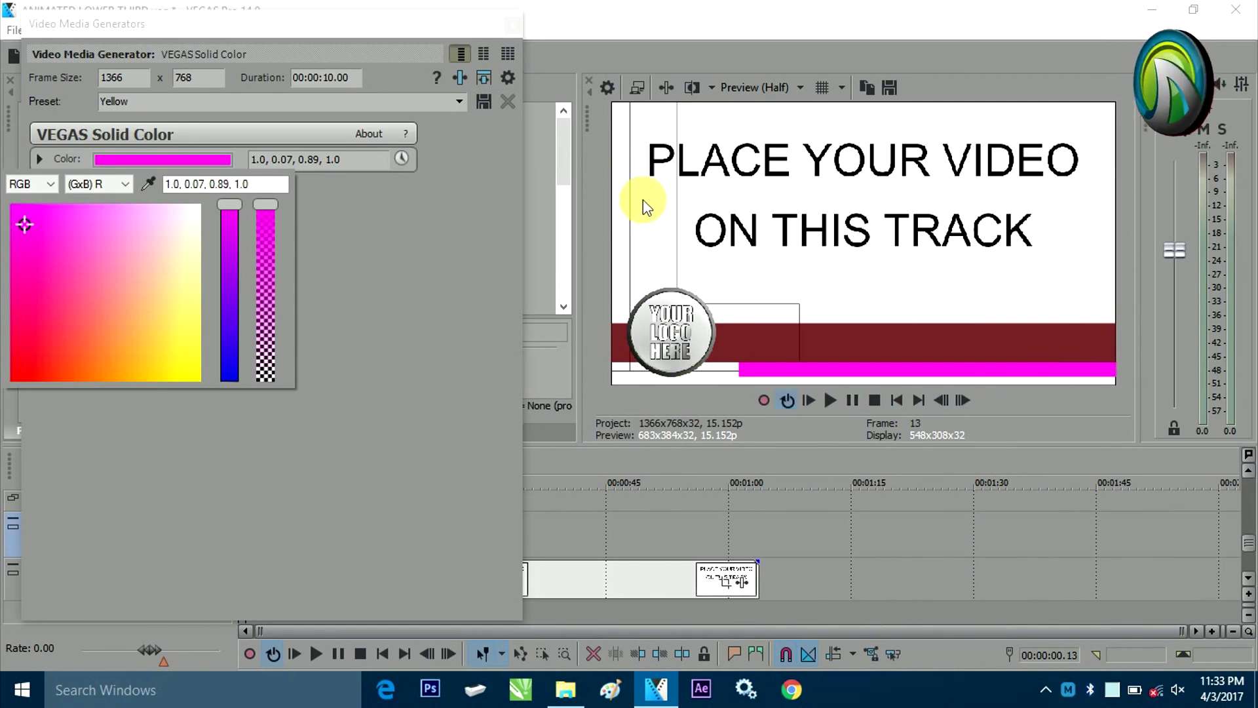
pyautogui.click(512, 21)
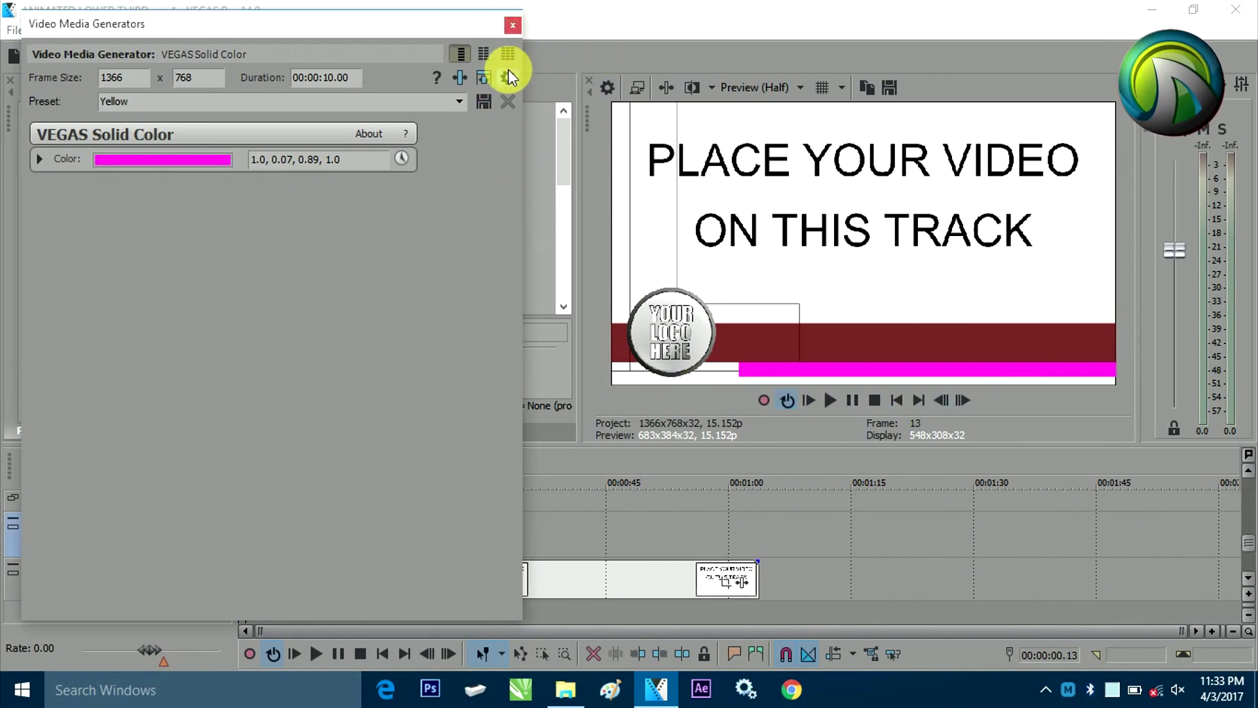
pyautogui.click(516, 24)
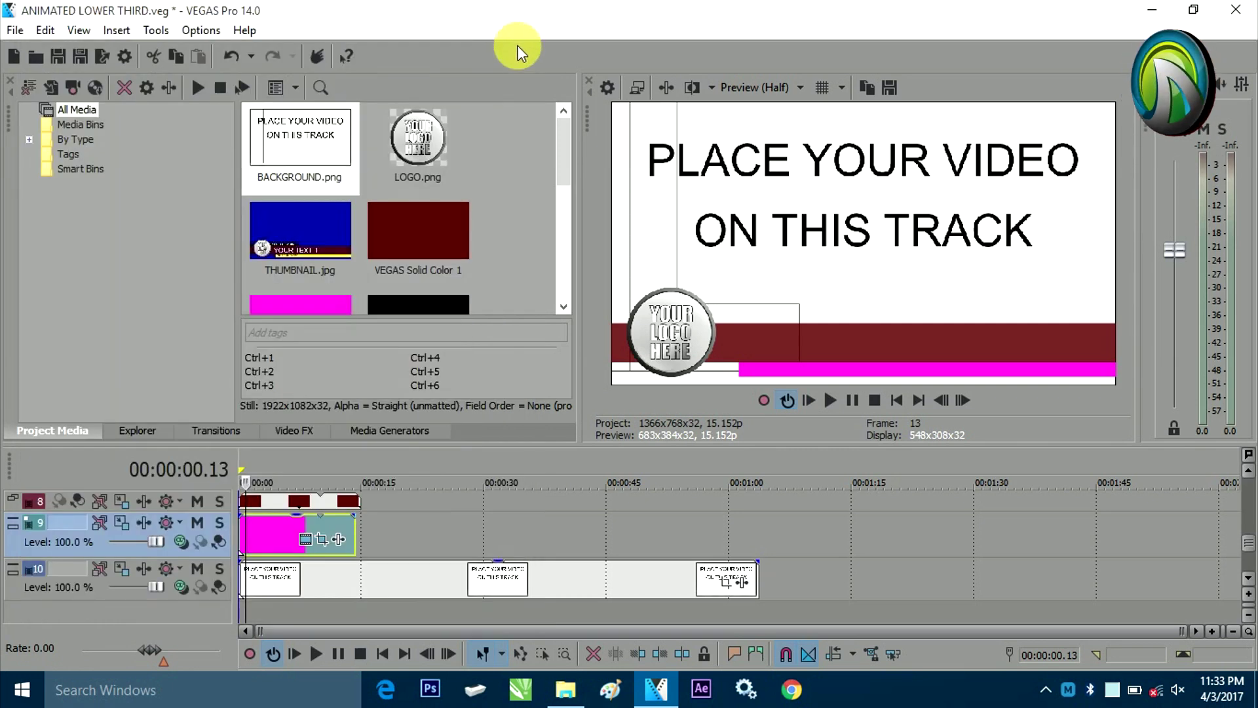
pyautogui.hotkey('ctrl', 'z')
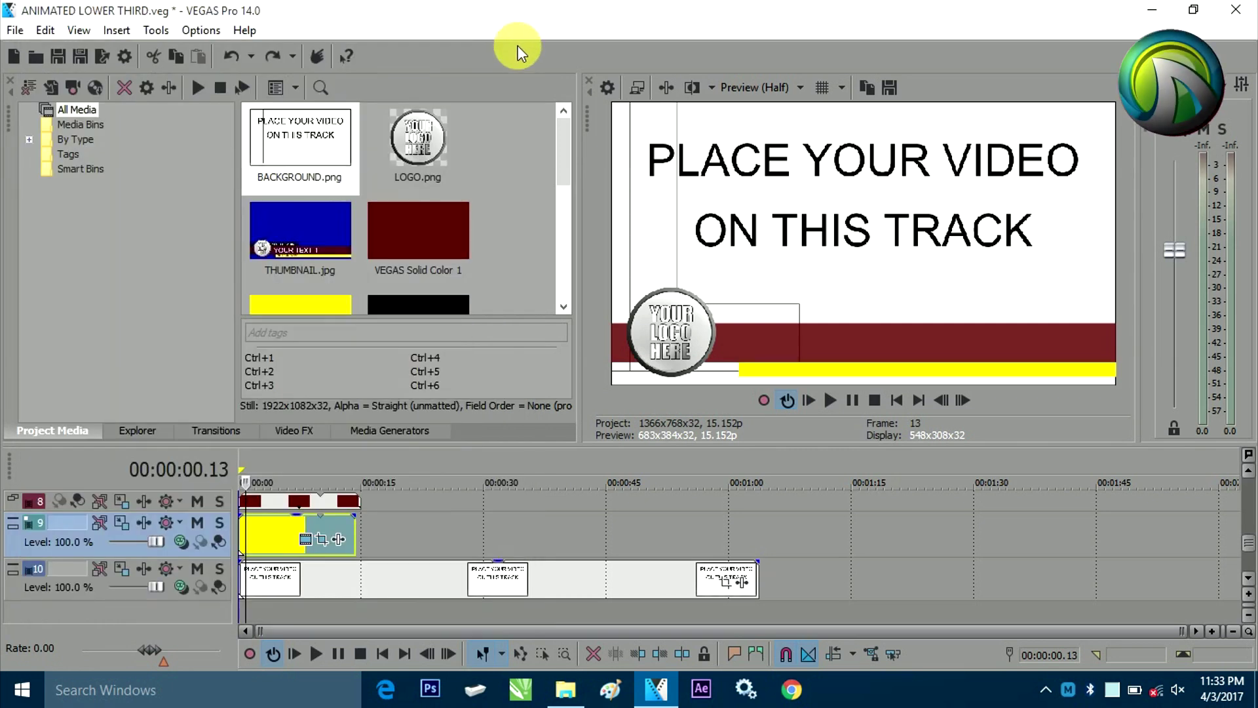
# Make track 8 taller and inspect the maroon strip's Pan/Crop settings
pyautogui.moveTo(199, 524); pyautogui.dragTo(186, 550)
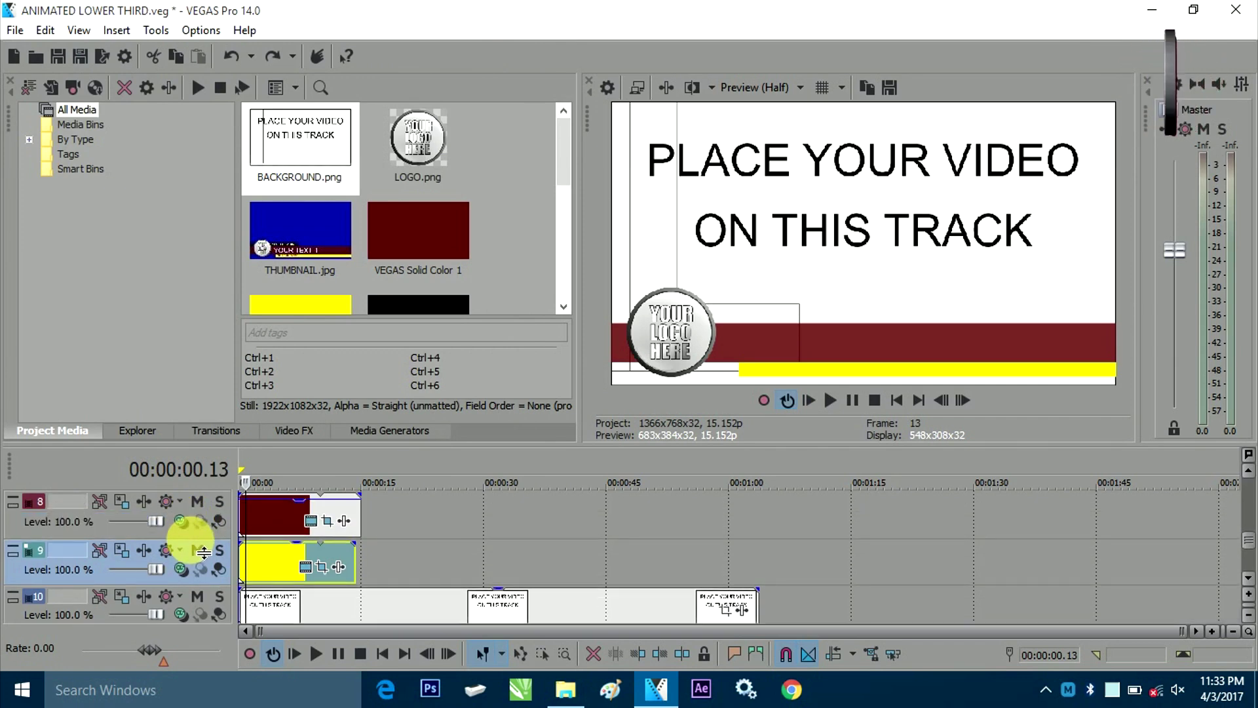
pyautogui.click(327, 521)
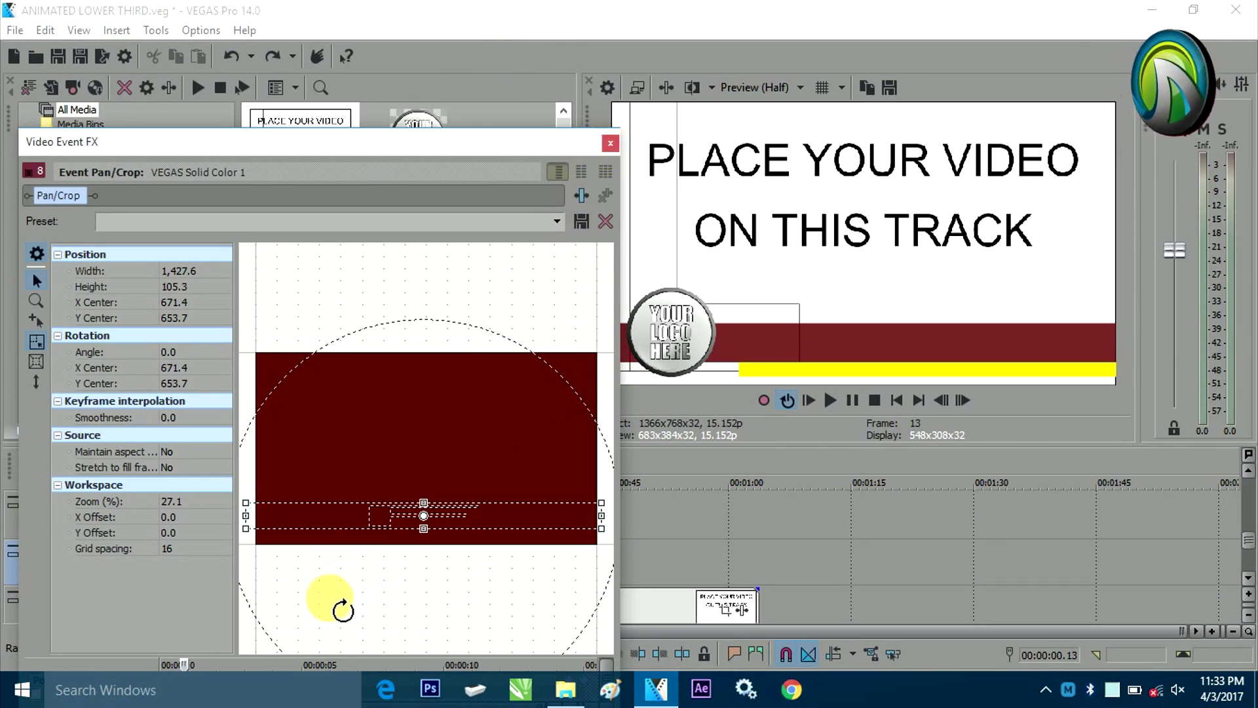
pyautogui.moveTo(261, 143); pyautogui.dragTo(258, 36)
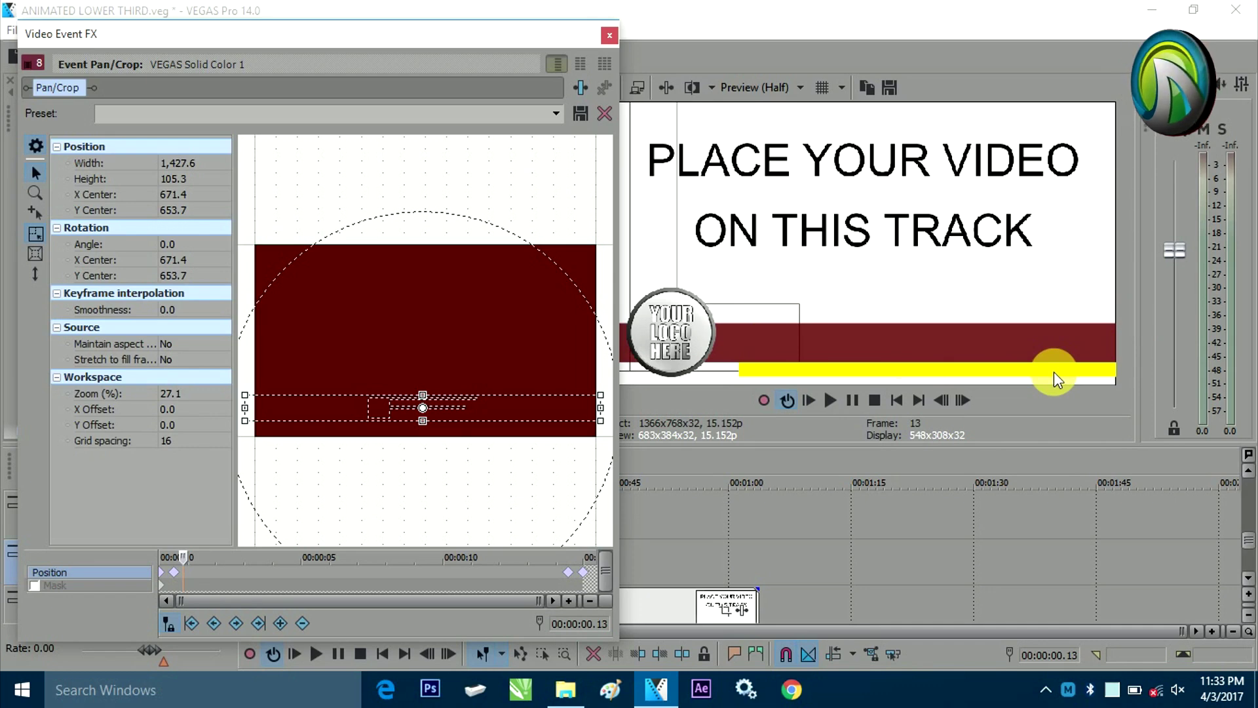
pyautogui.click(608, 37)
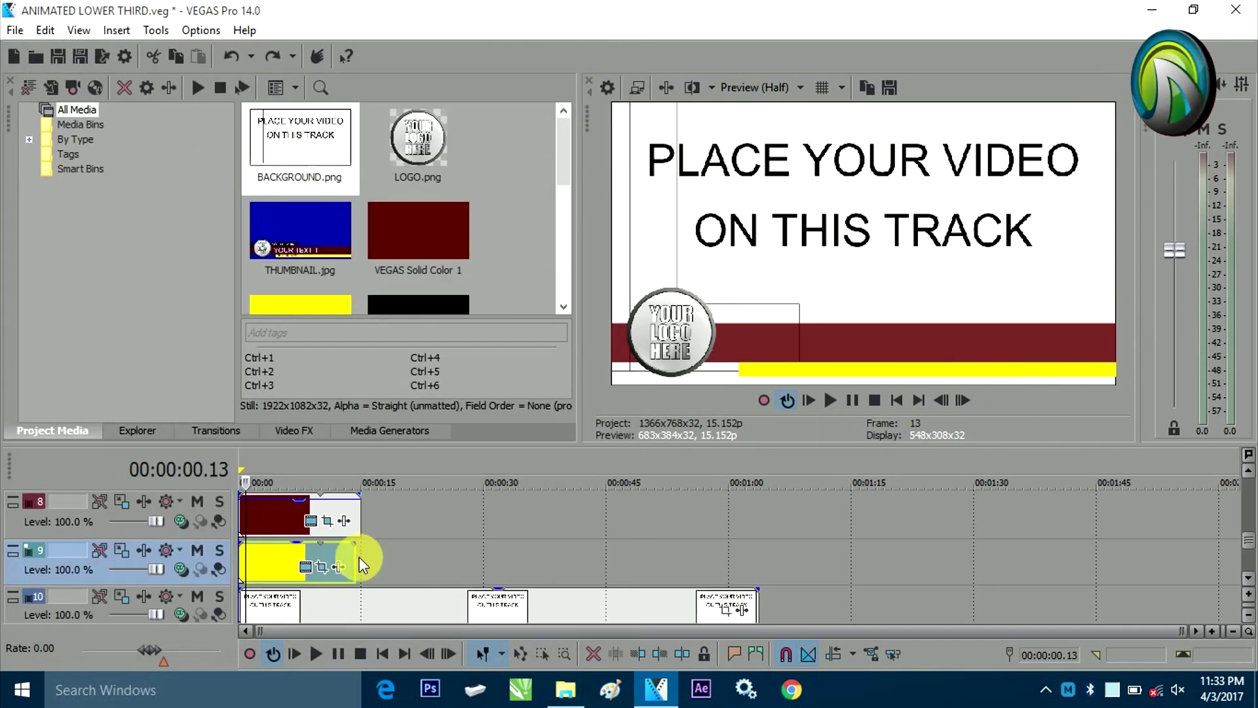
# Check the maroon strip's generated red colour (0.35, 0.0, 0.0) without changing it
pyautogui.click(310, 523)
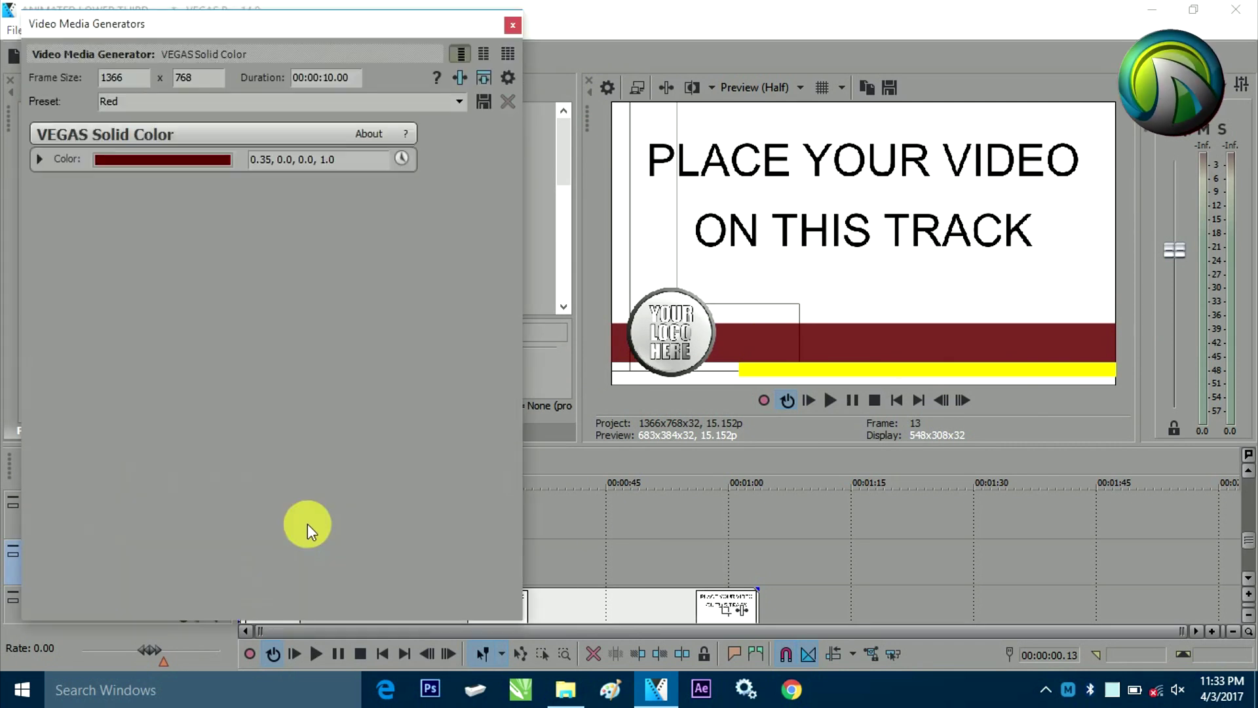
pyautogui.click(174, 159)
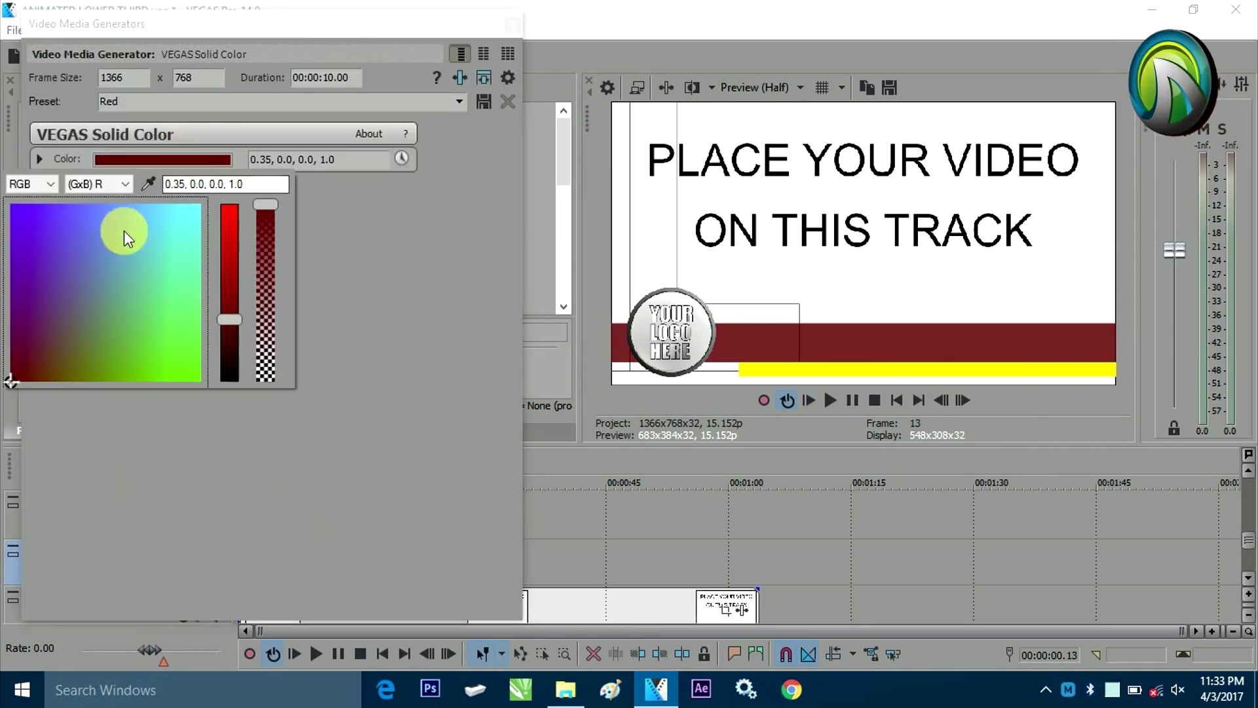
pyautogui.click(512, 27)
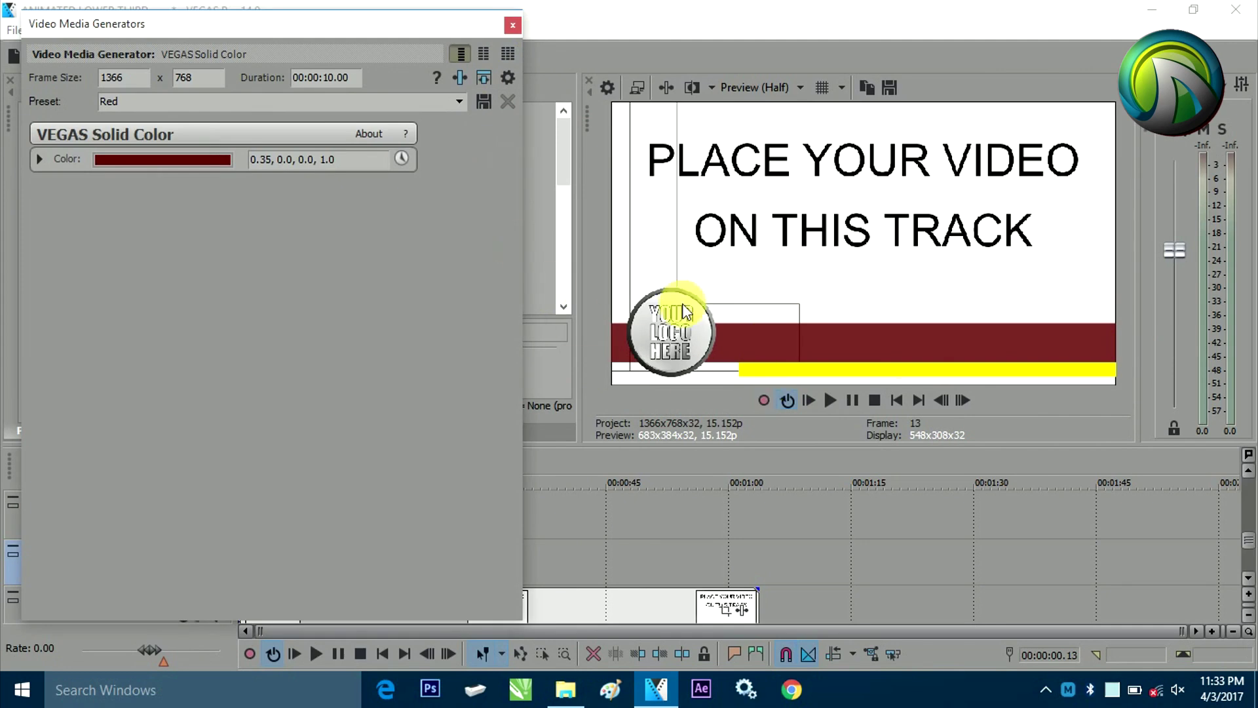
pyautogui.click(512, 26)
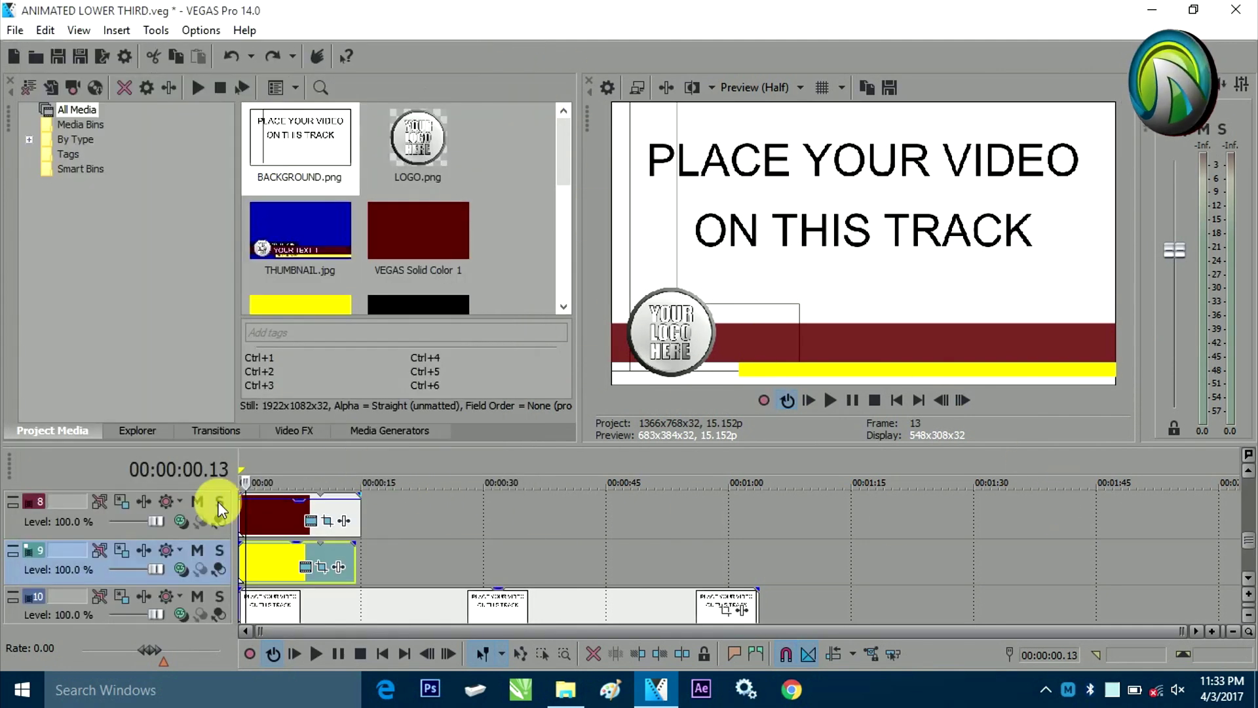
# Enlarge track 7 and inspect the black strip's generated colour in the colour picker
pyautogui.click(1248, 471)
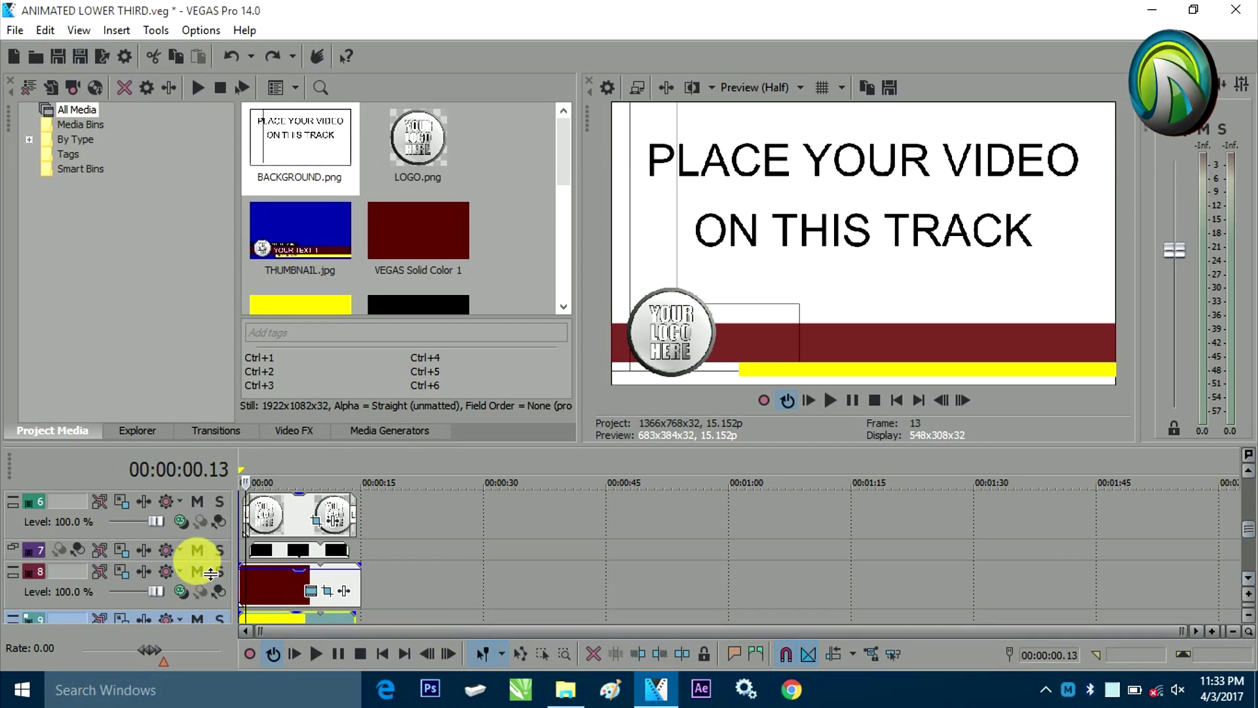
pyautogui.moveTo(191, 562); pyautogui.dragTo(197, 590)
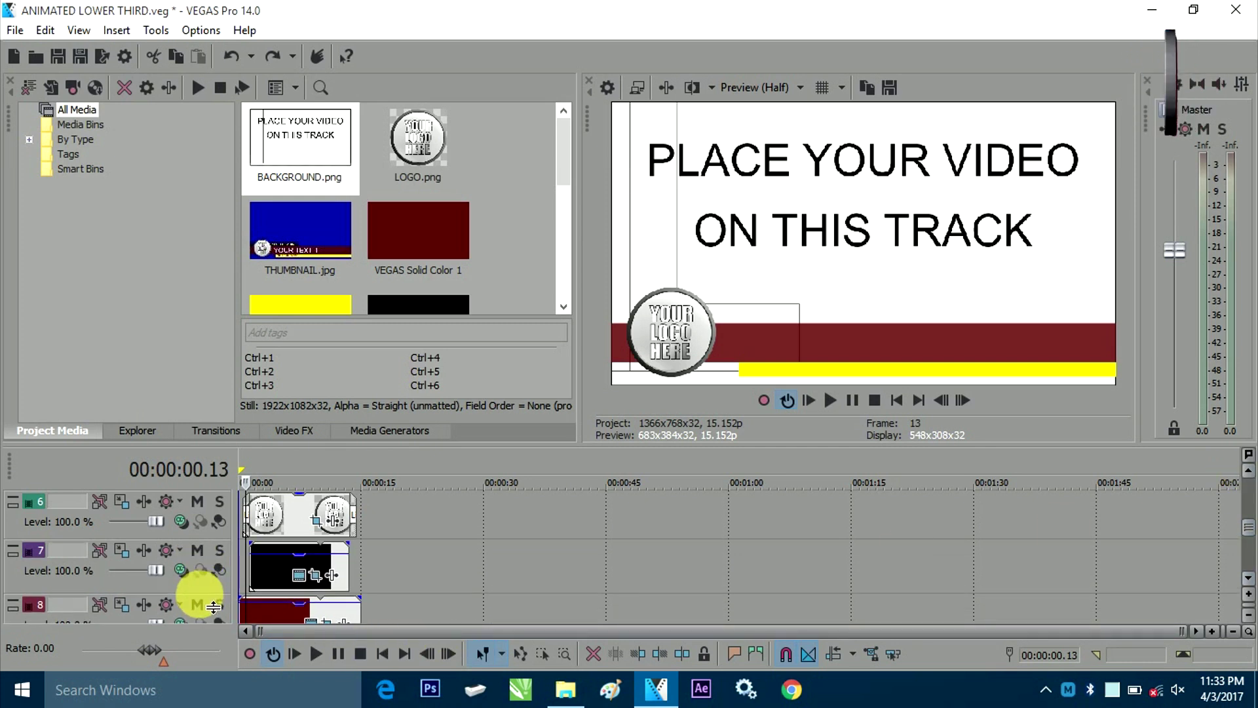
pyautogui.click(301, 577)
pyautogui.click(143, 163)
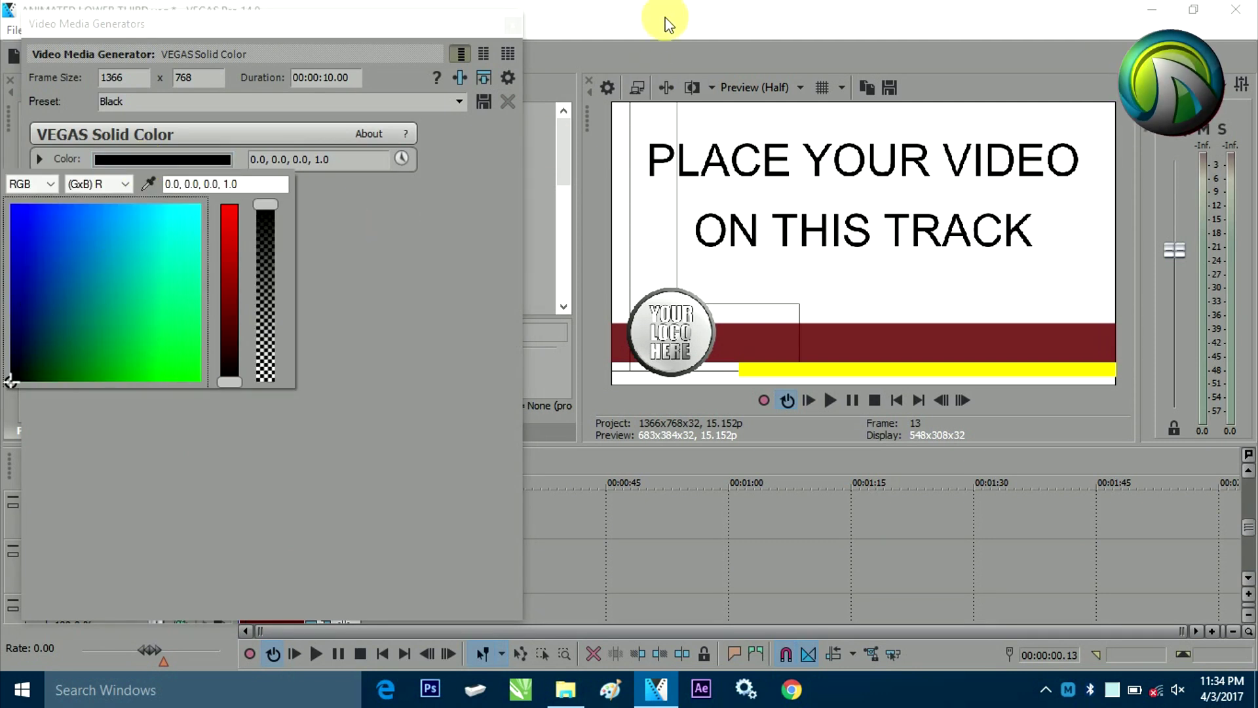
pyautogui.click(514, 29)
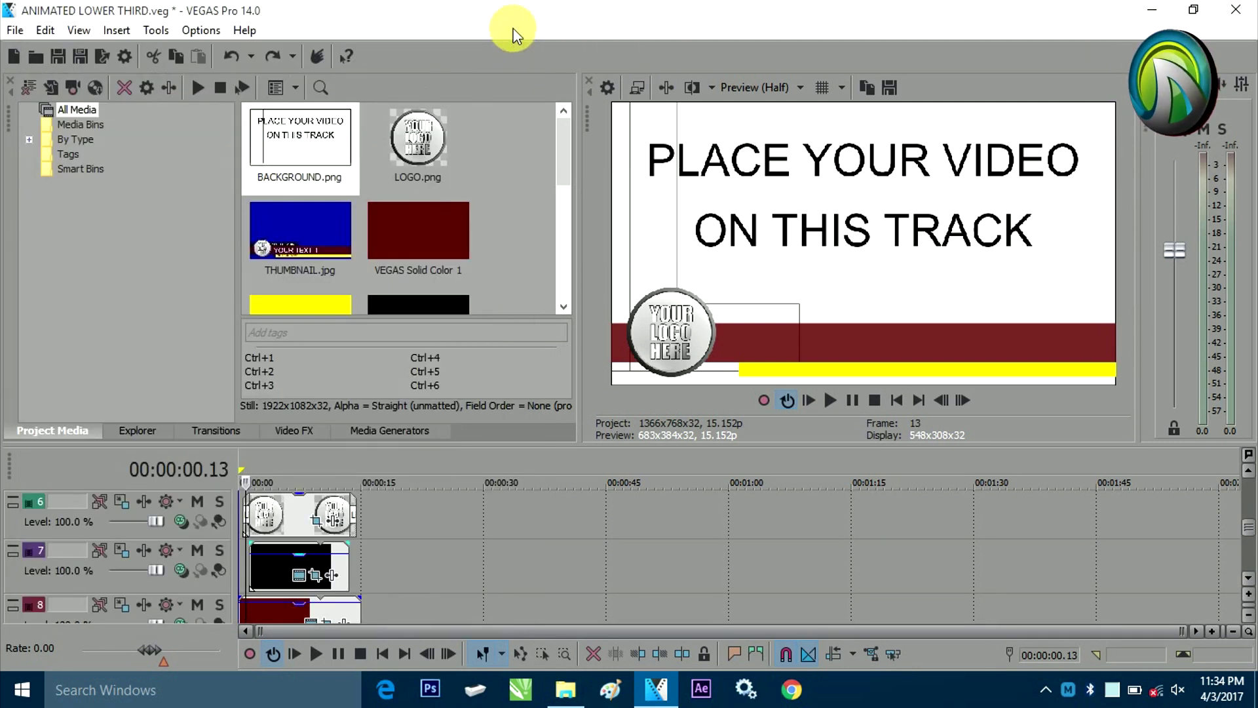
# Inspect the black strip's Pan/Crop mask settings and close Pan/Crop unchanged
pyautogui.click(325, 576)
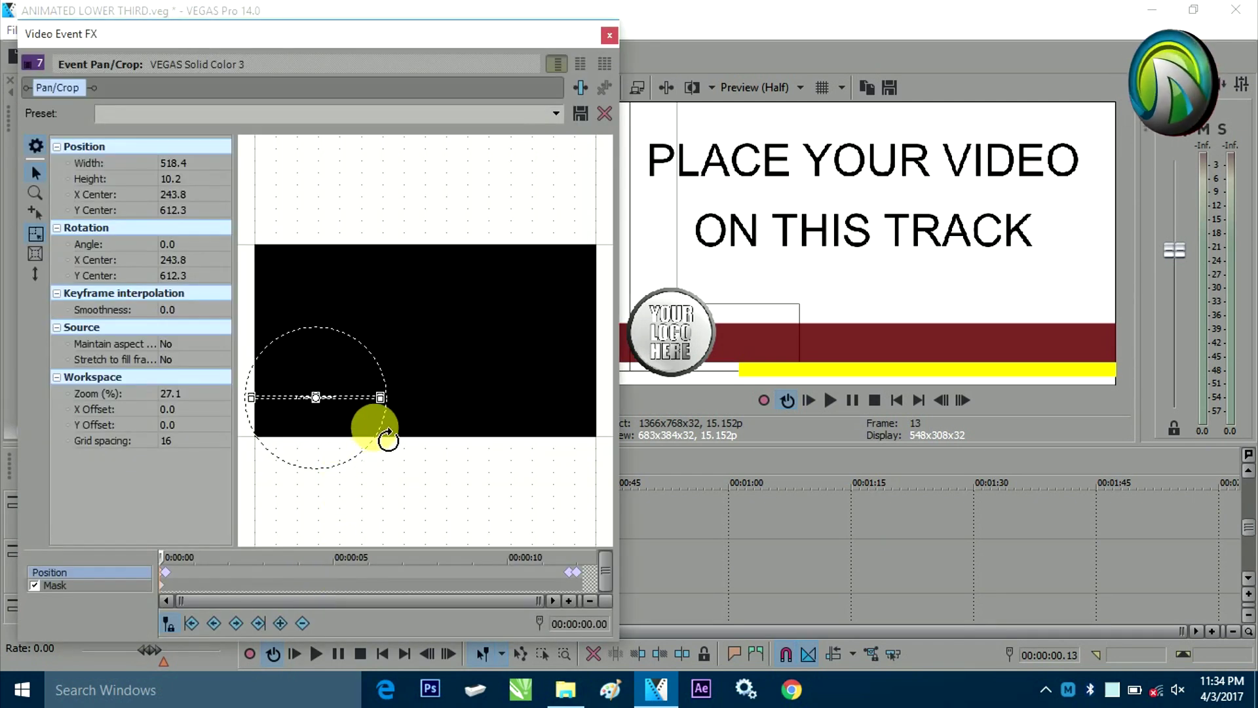
pyautogui.scroll(5, 303, 402)
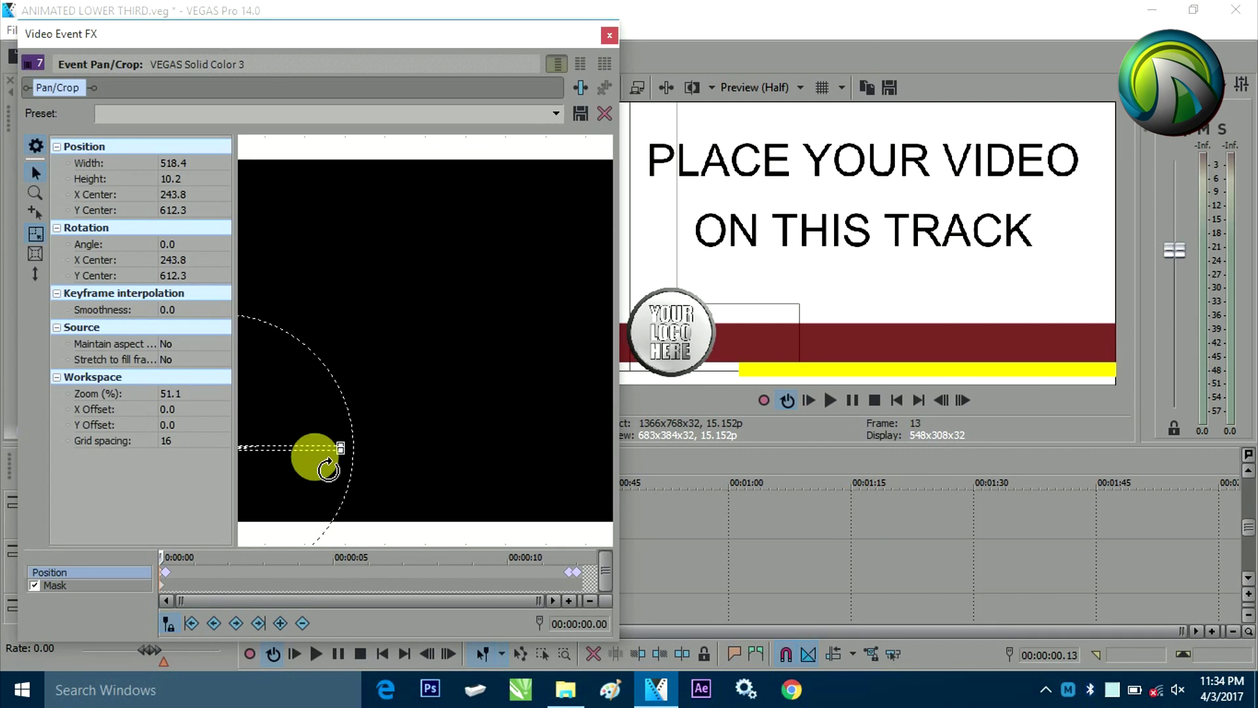
pyautogui.scroll(-5, 328, 469)
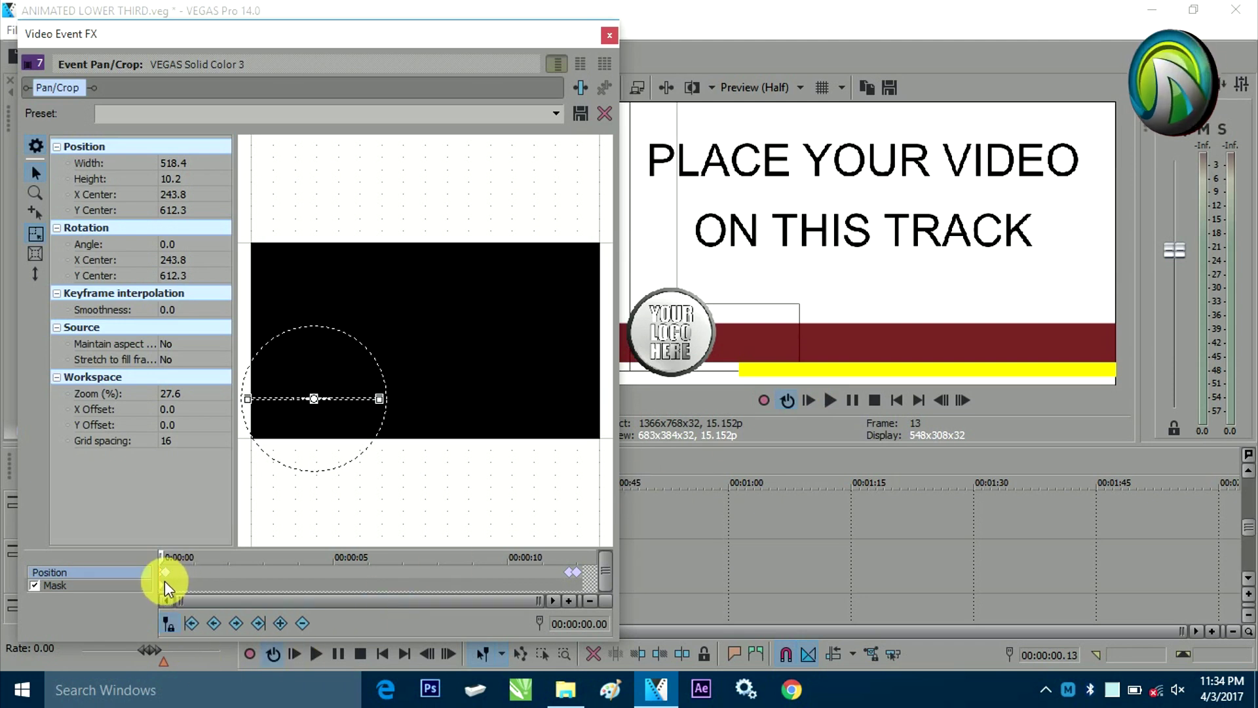
pyautogui.click(117, 585)
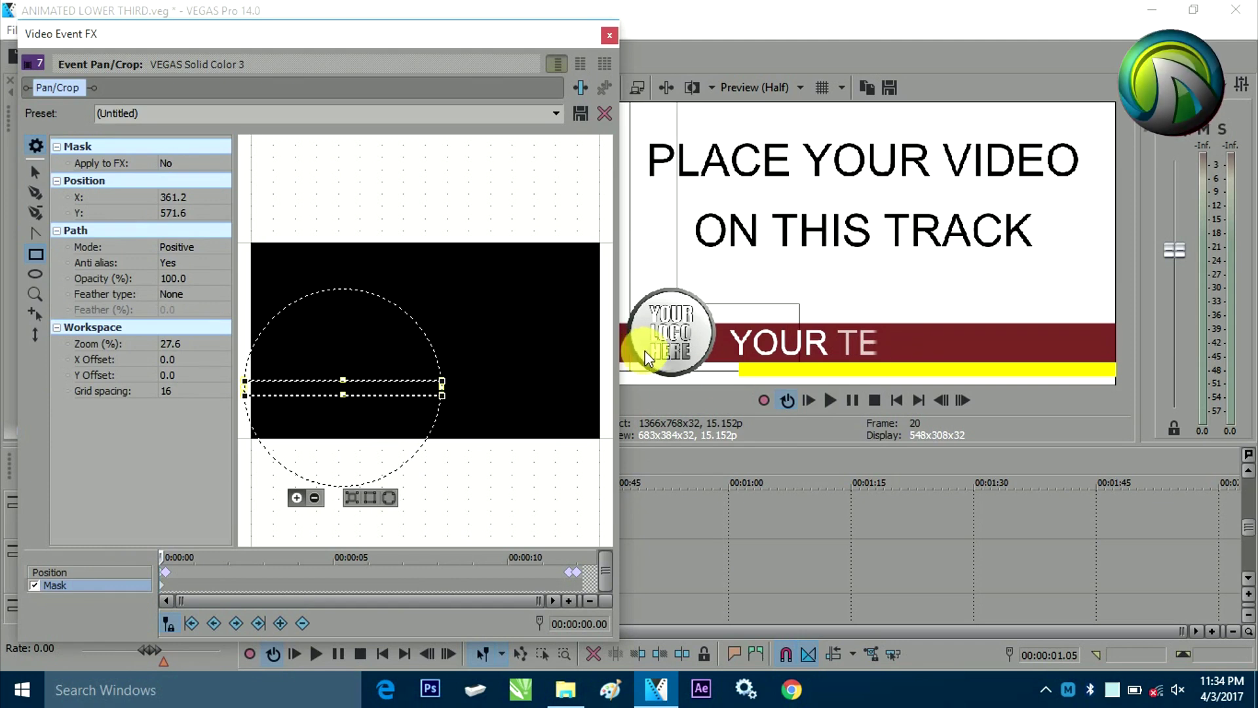
pyautogui.click(610, 36)
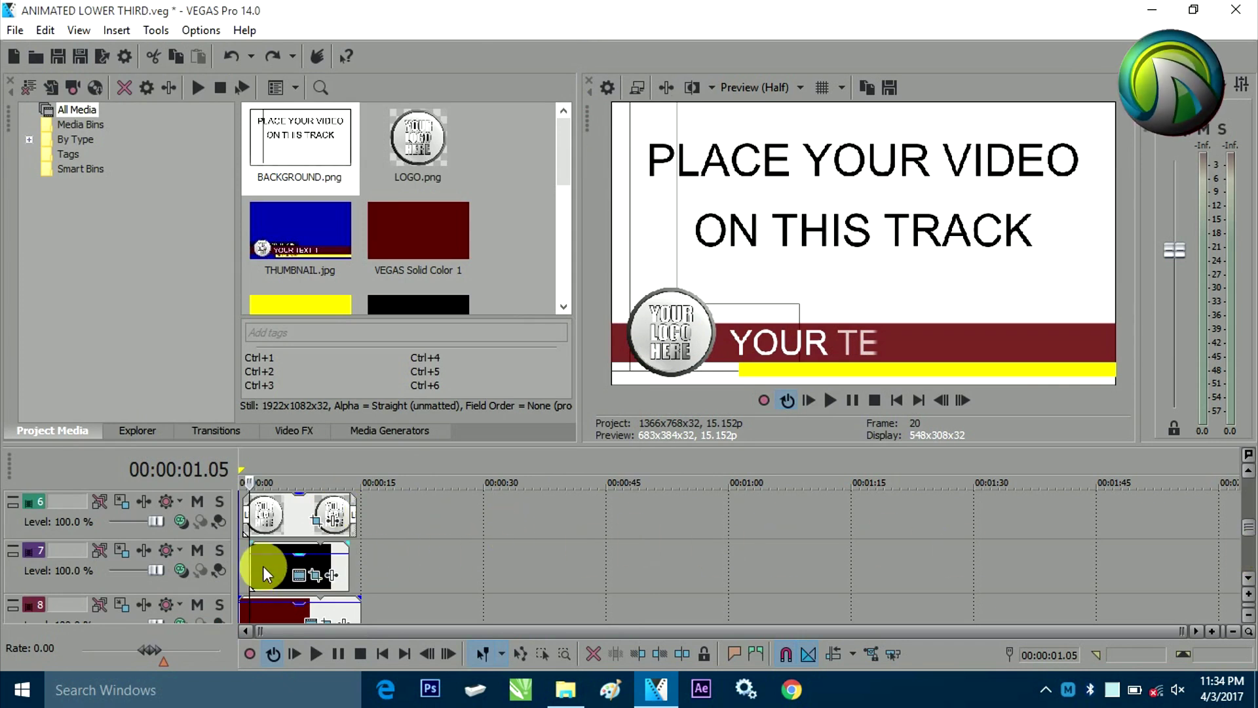
pyautogui.click(282, 524)
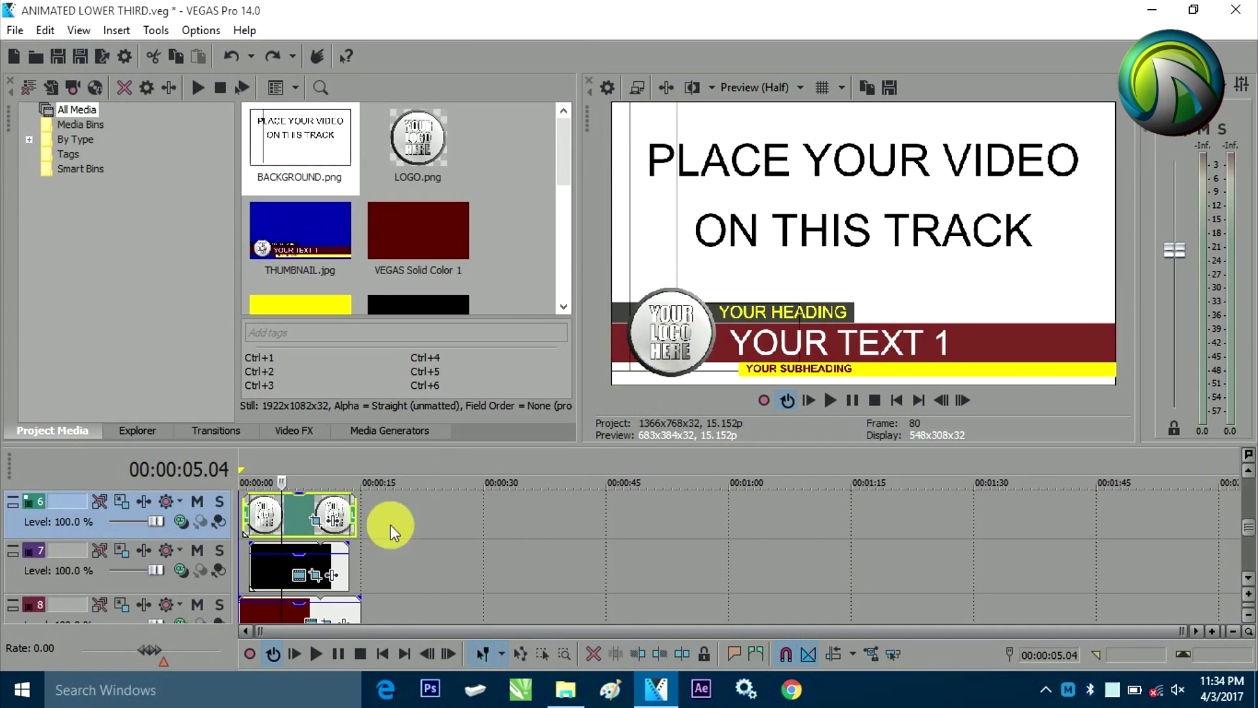
pyautogui.click(321, 524)
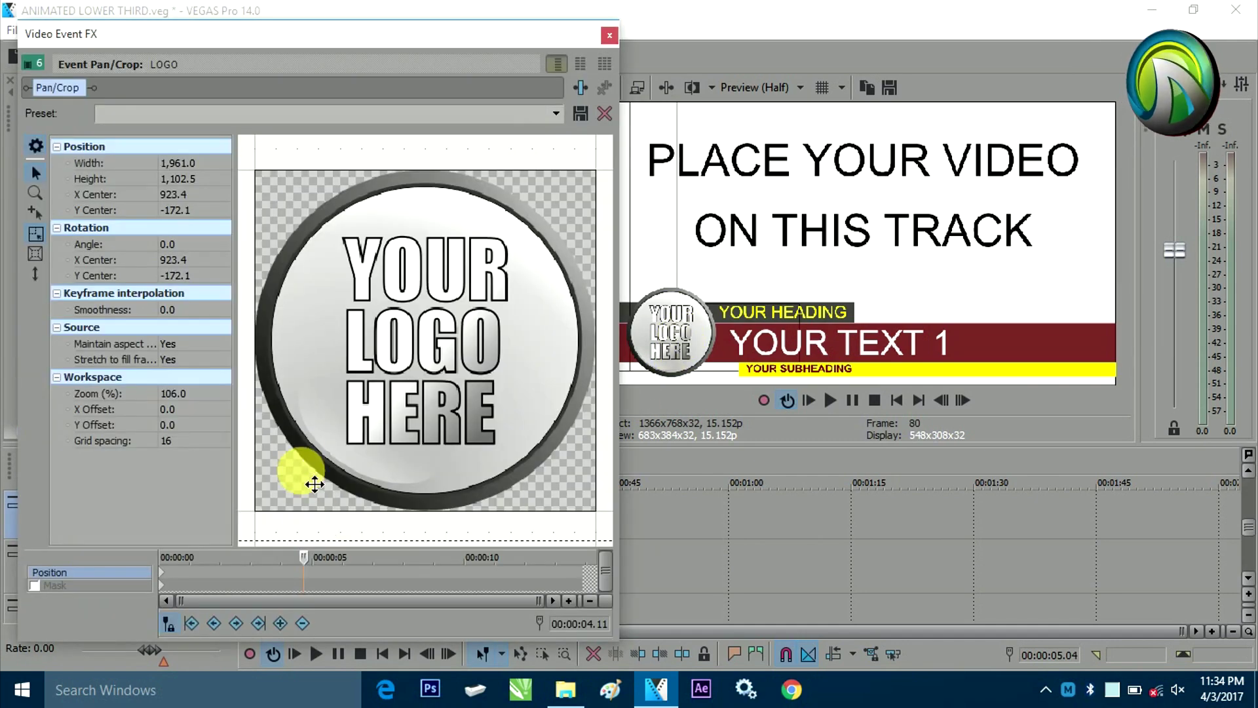
pyautogui.scroll(-10, 312, 440)
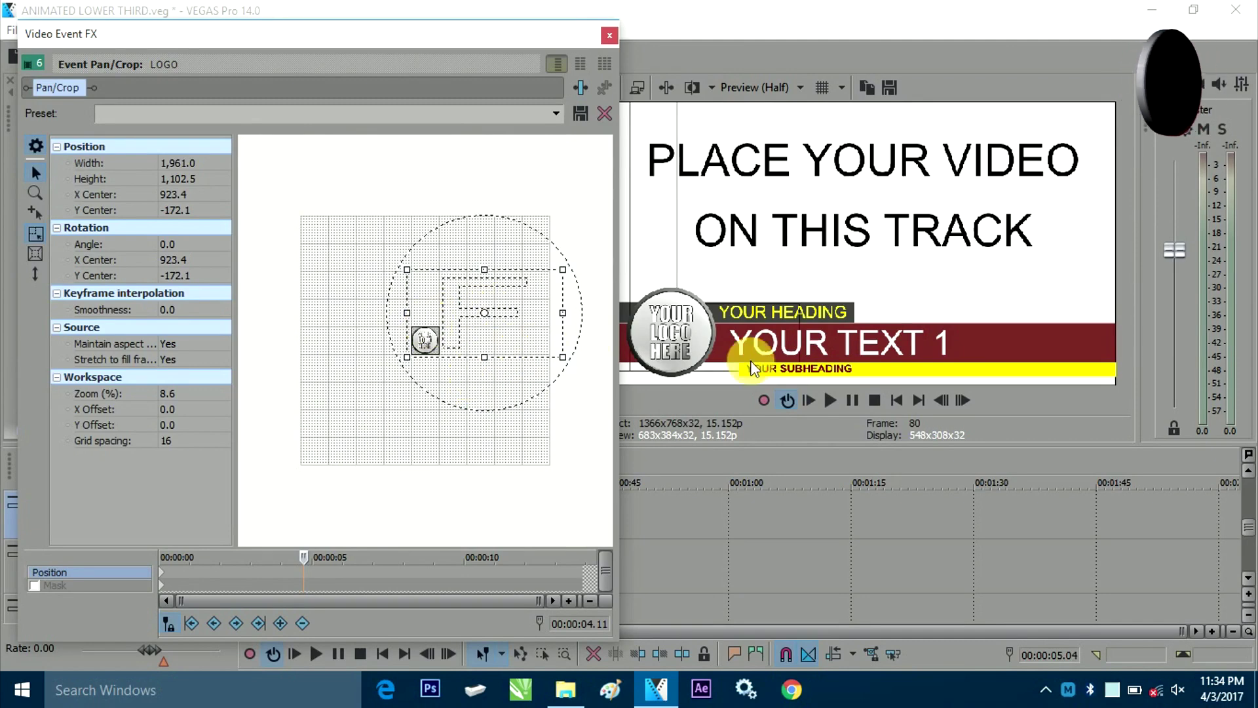
pyautogui.click(609, 35)
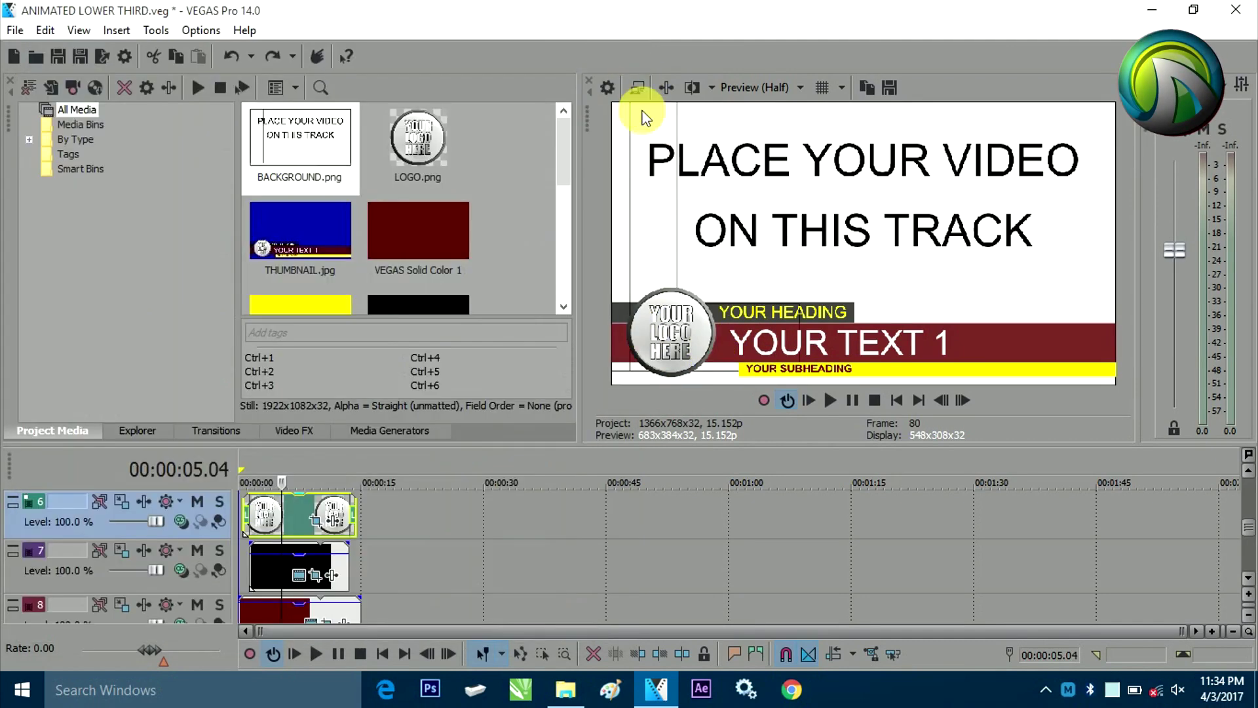
# Bring tracks 4–7 into a taller timeline and open track 5's YOUR TEXT 1 title settings (Arial 24)
pyautogui.click(1248, 471)
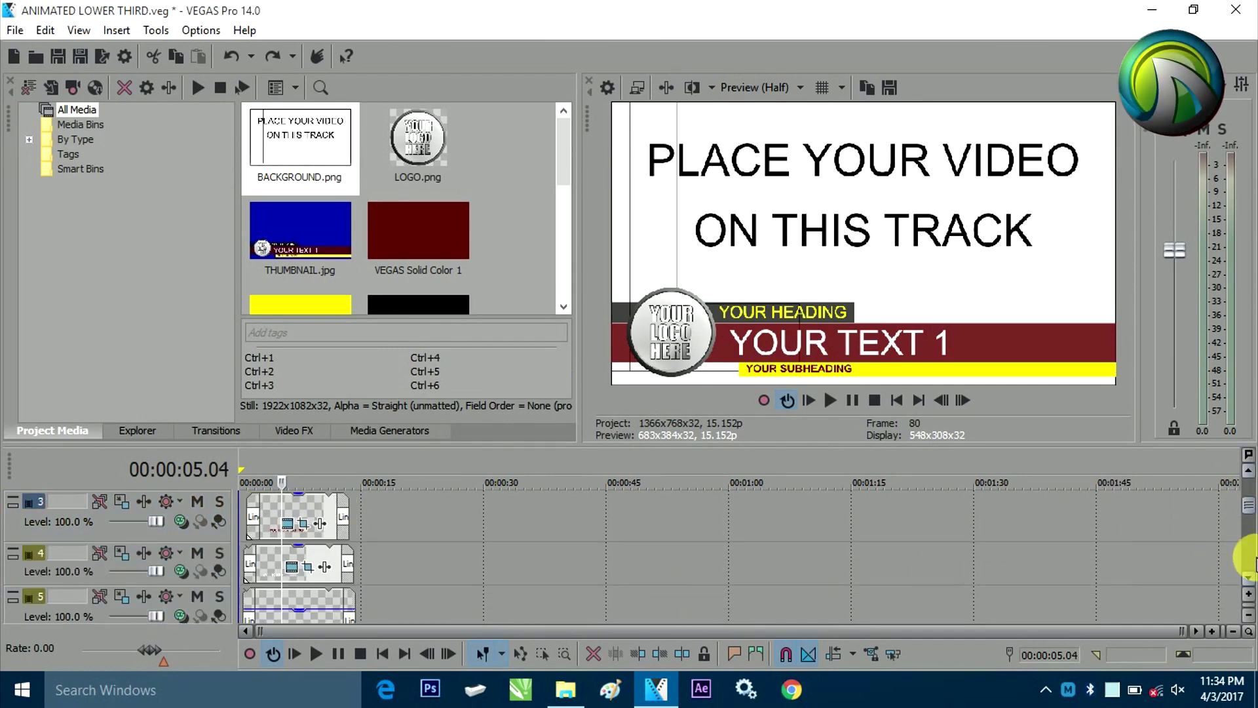
pyautogui.click(1248, 577)
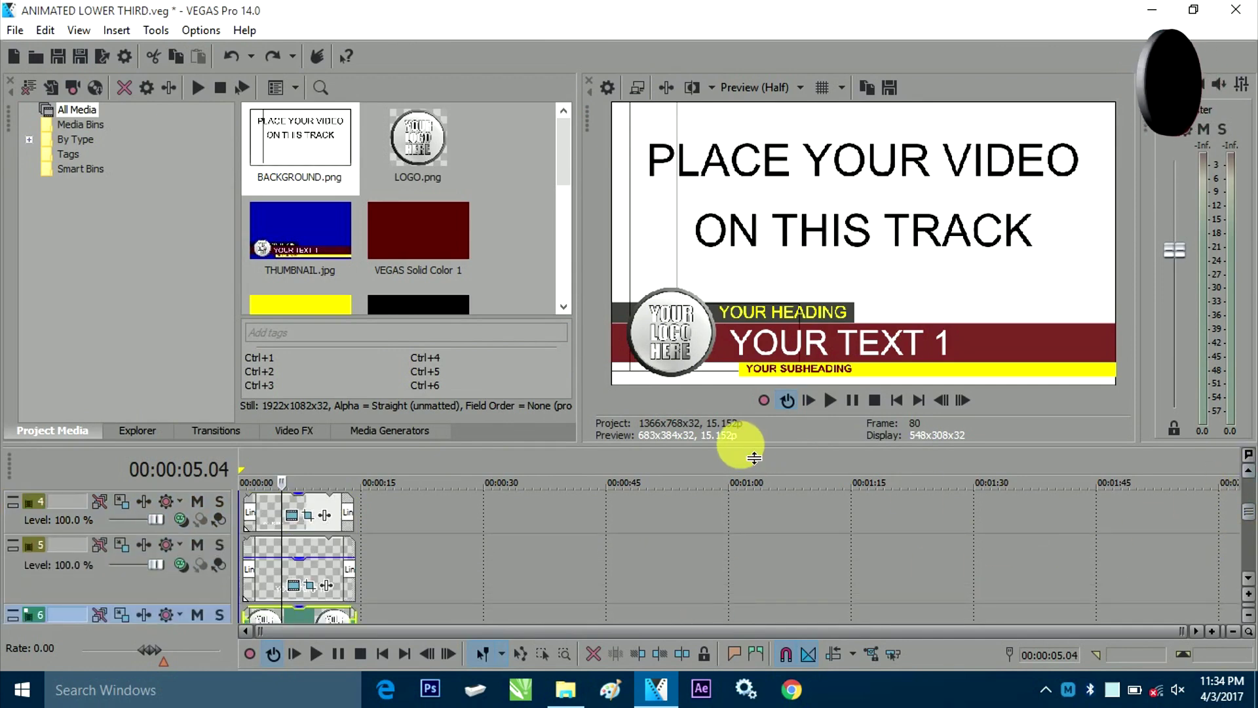
pyautogui.moveTo(754, 458); pyautogui.dragTo(726, 384)
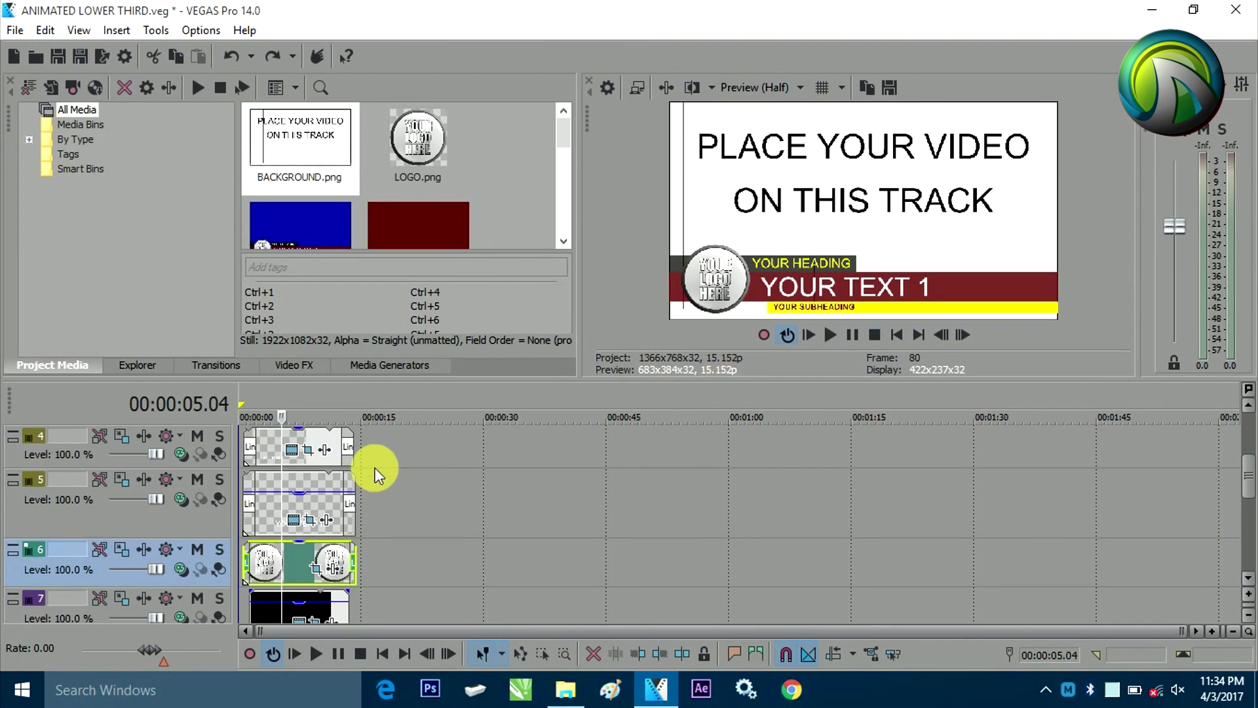
pyautogui.click(269, 520)
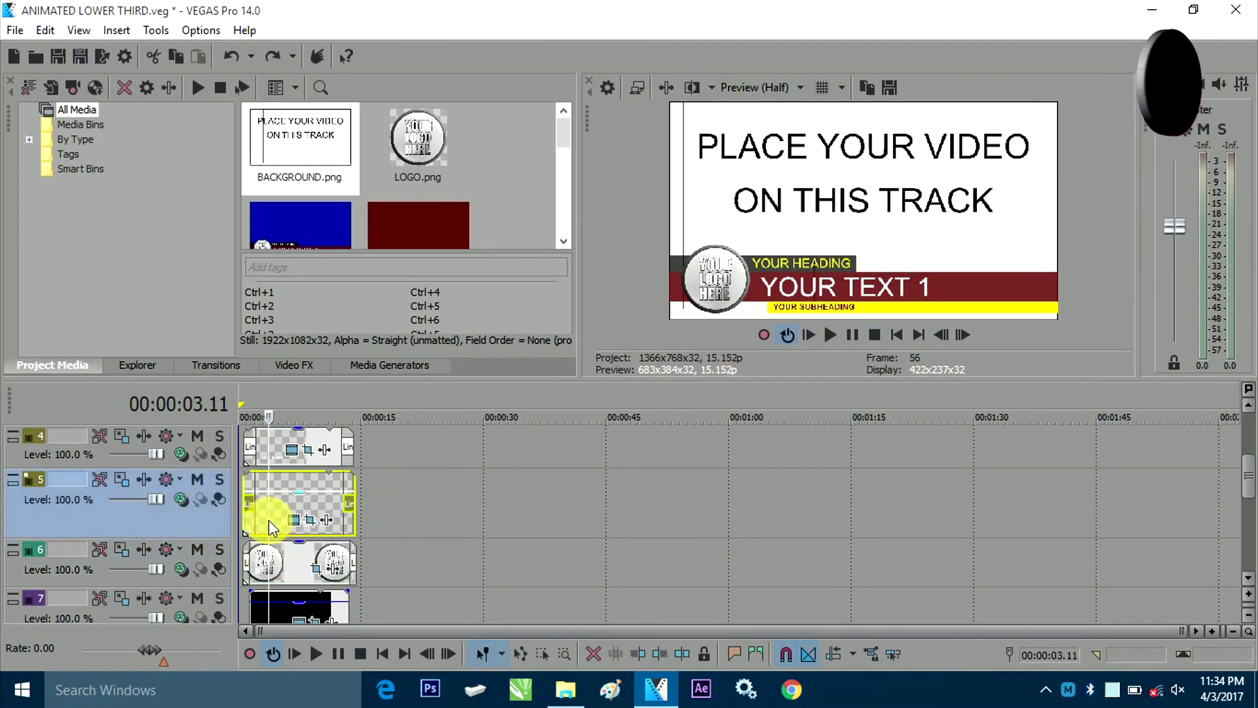
pyautogui.click(295, 518)
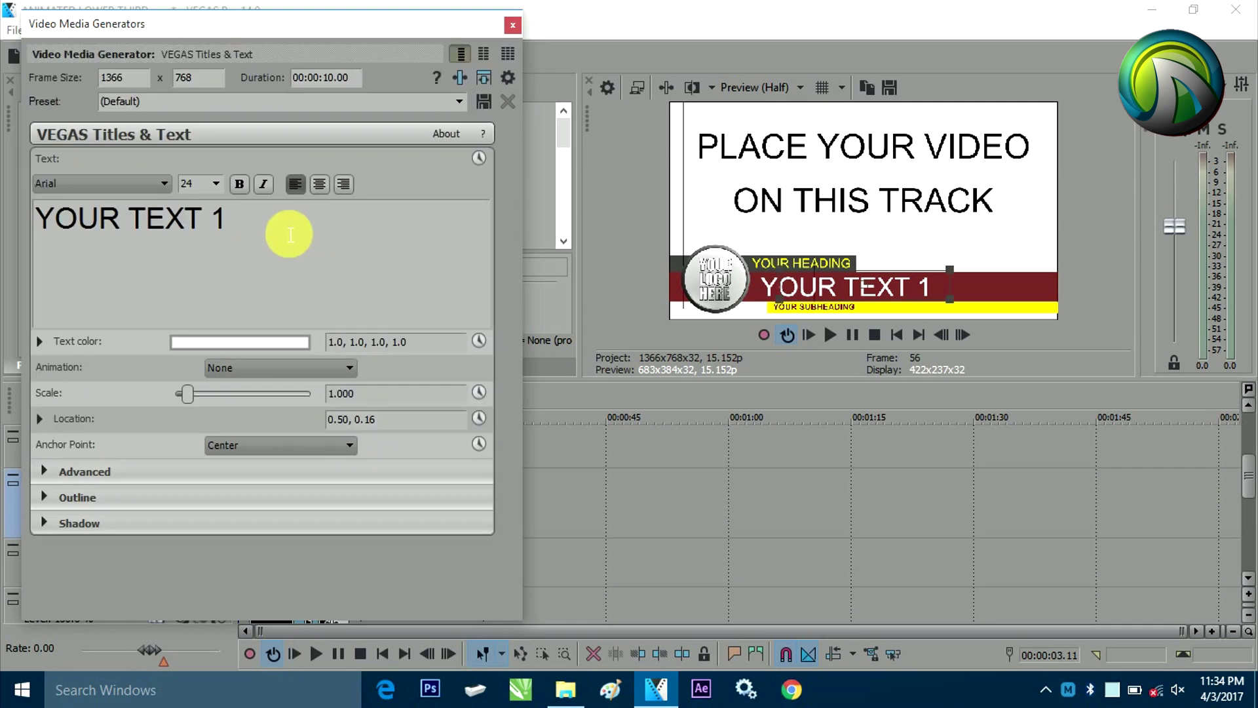
# Close the YOUR TEXT 1 settings, adjust its opacity line, zoom in and play from the project start
pyautogui.click(513, 26)
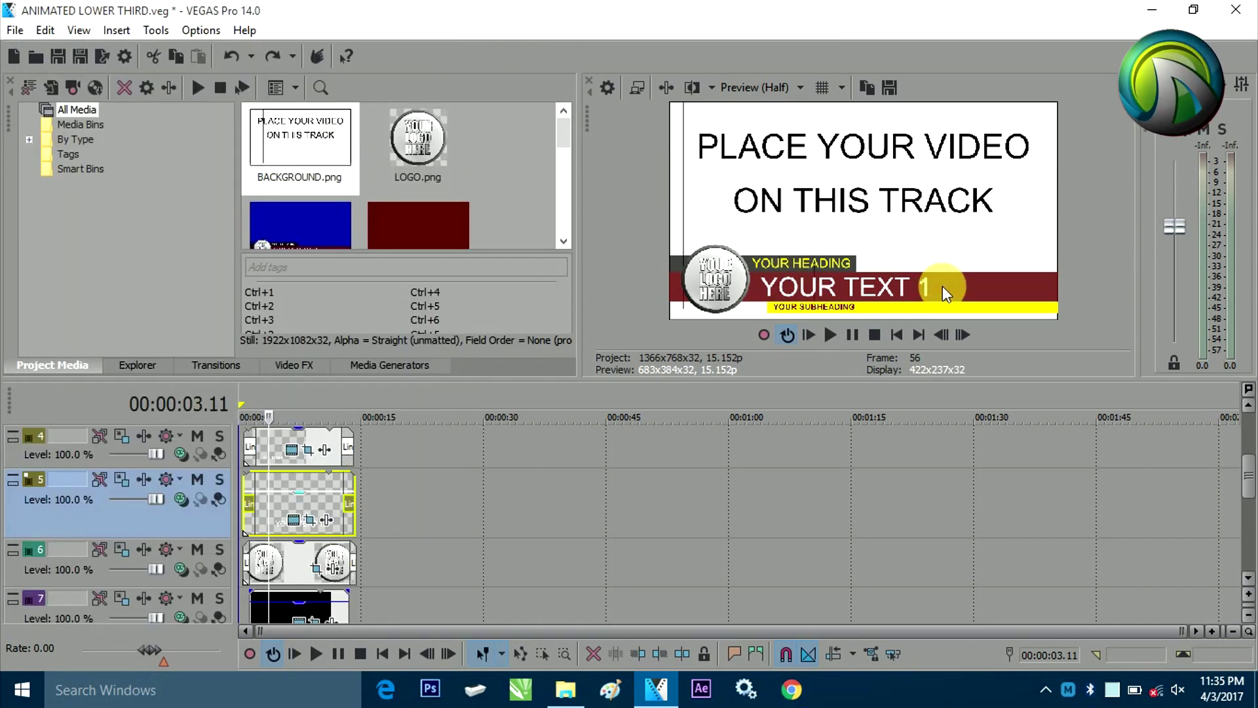
pyautogui.moveTo(340, 493); pyautogui.dragTo(324, 500)
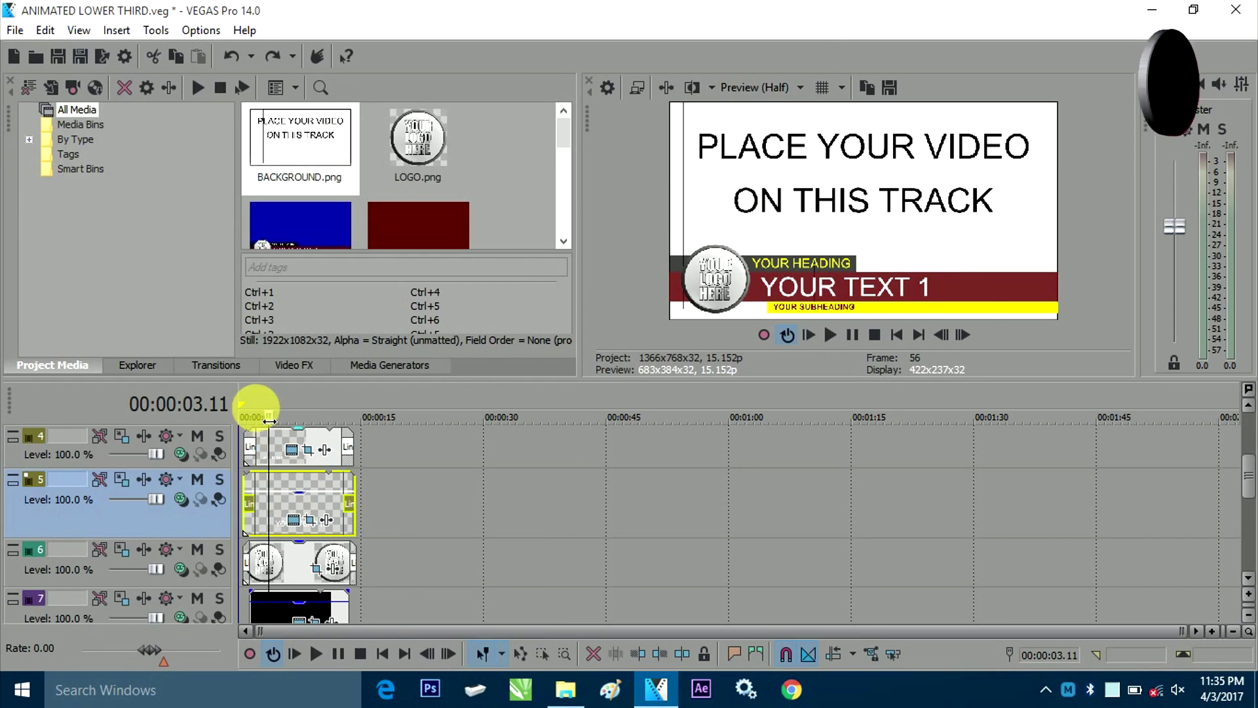
pyautogui.click(239, 395)
pyautogui.scroll(5, 356, 419)
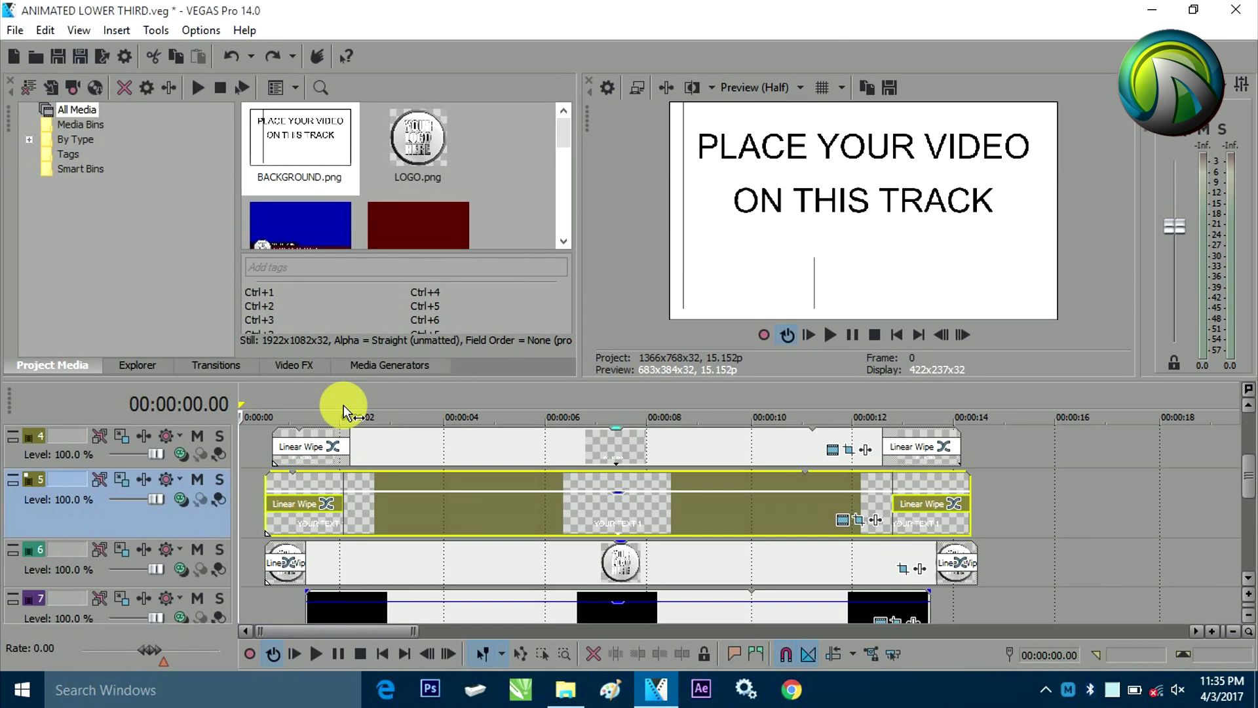
pyautogui.press('space')
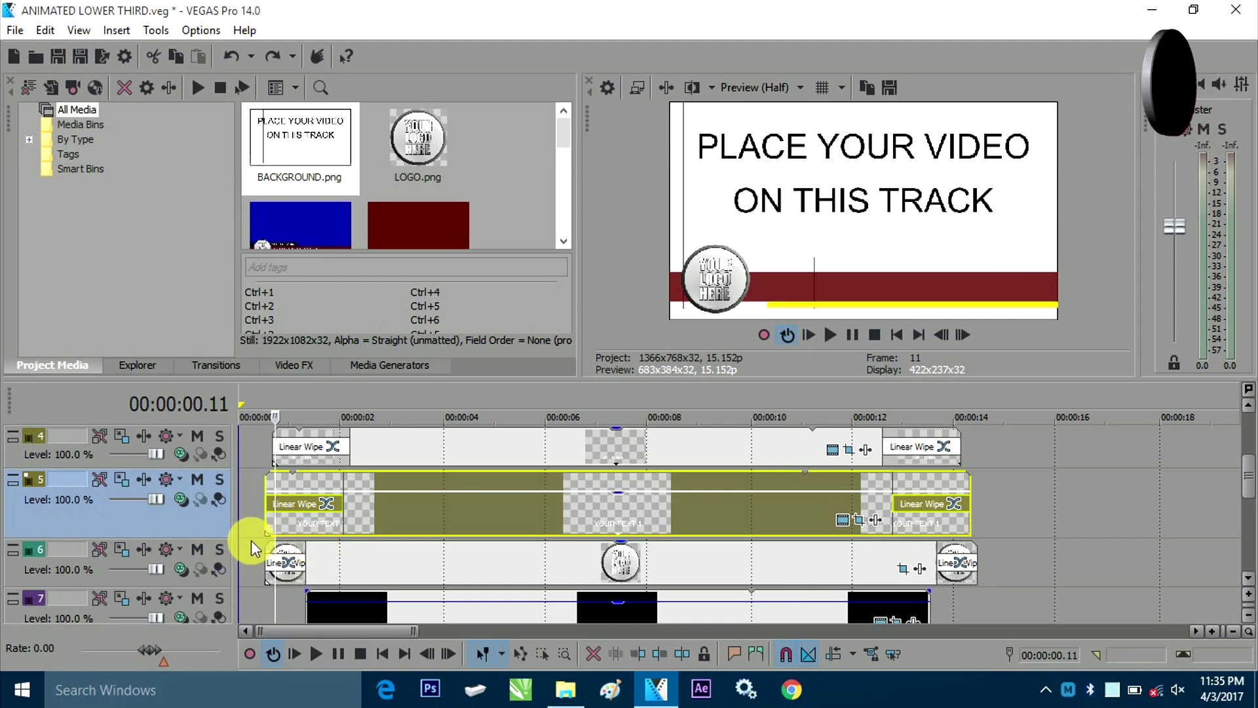
pyautogui.click(292, 562)
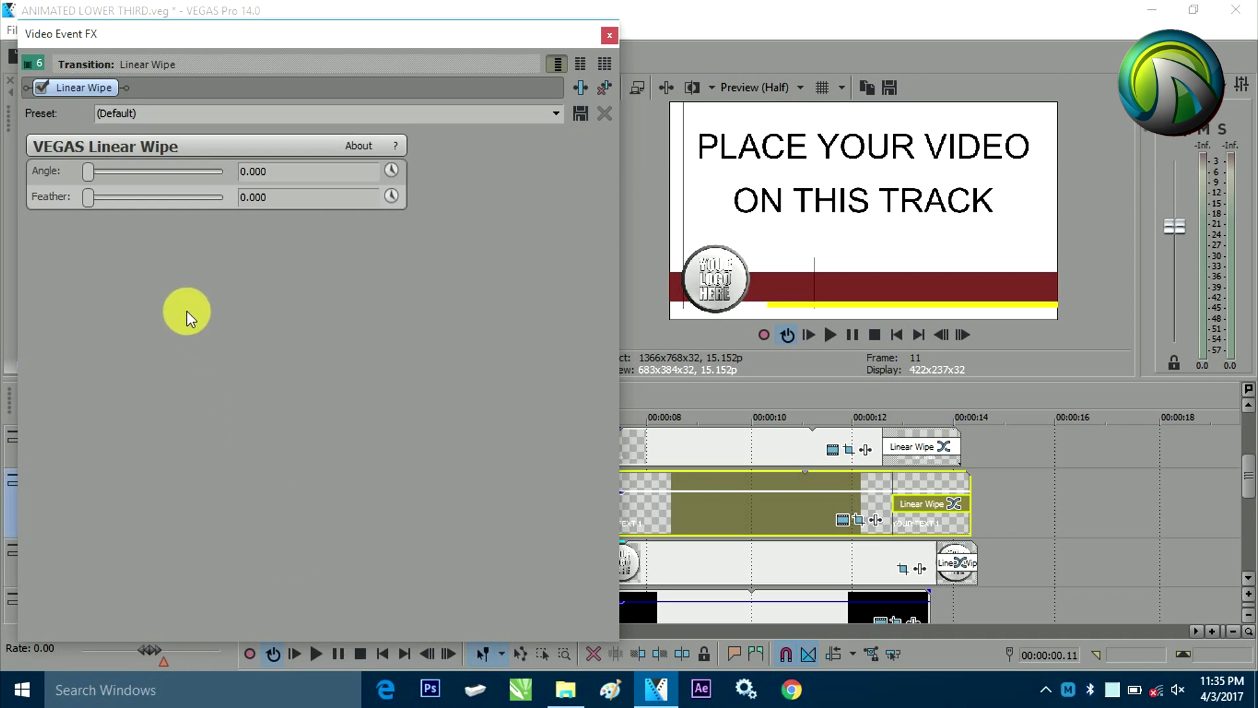
pyautogui.click(609, 34)
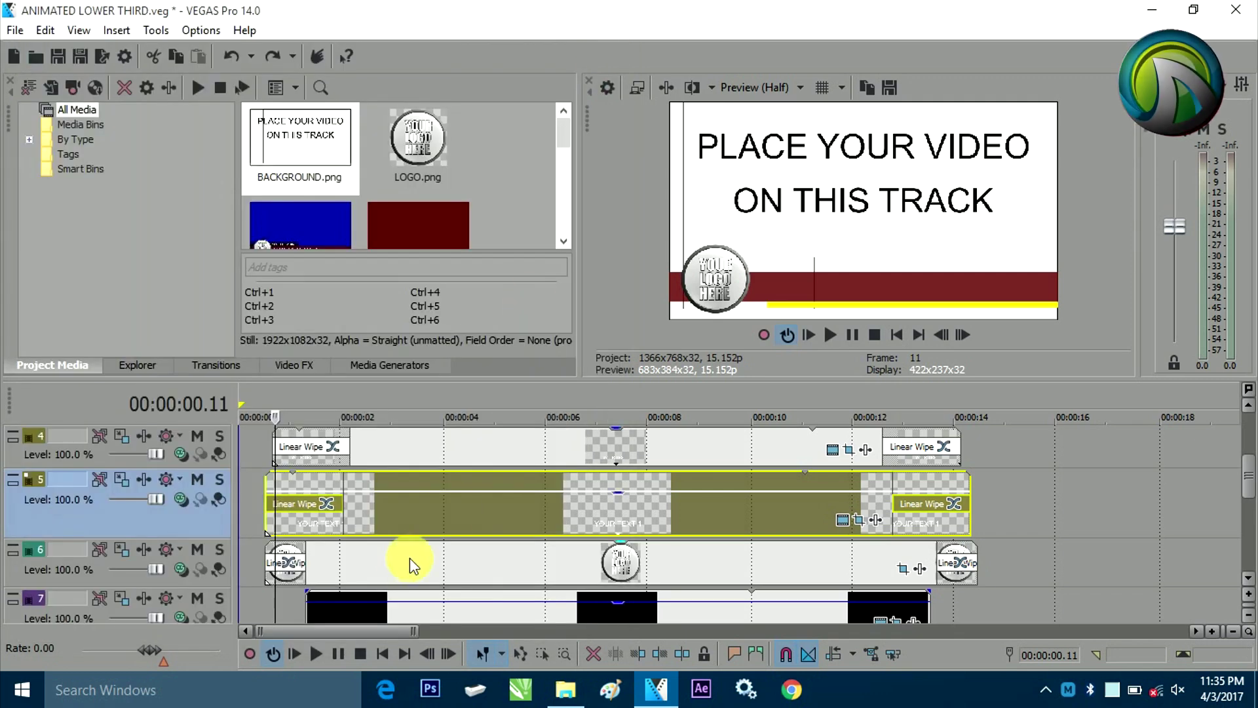
pyautogui.click(332, 508)
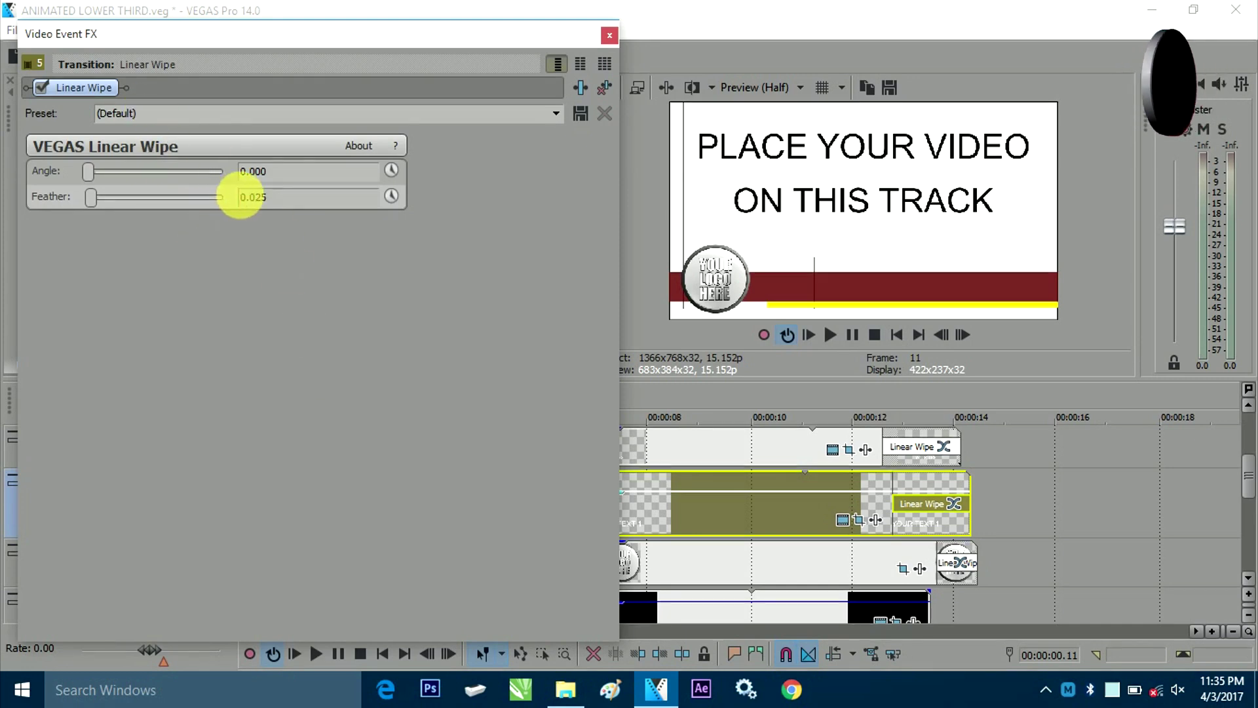
pyautogui.click(608, 35)
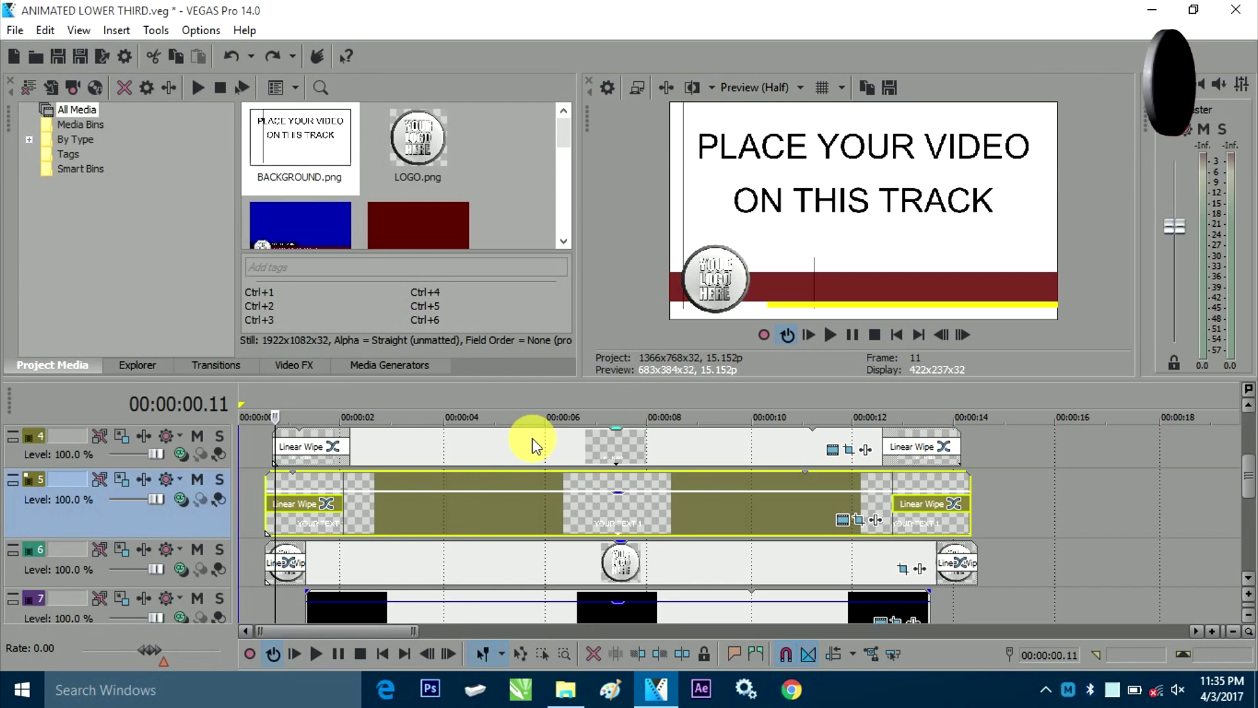
# Step frame by frame from the start until YOUR TEXT 1 is fully wiped in at 00:00:01.12
pyautogui.click(278, 417)
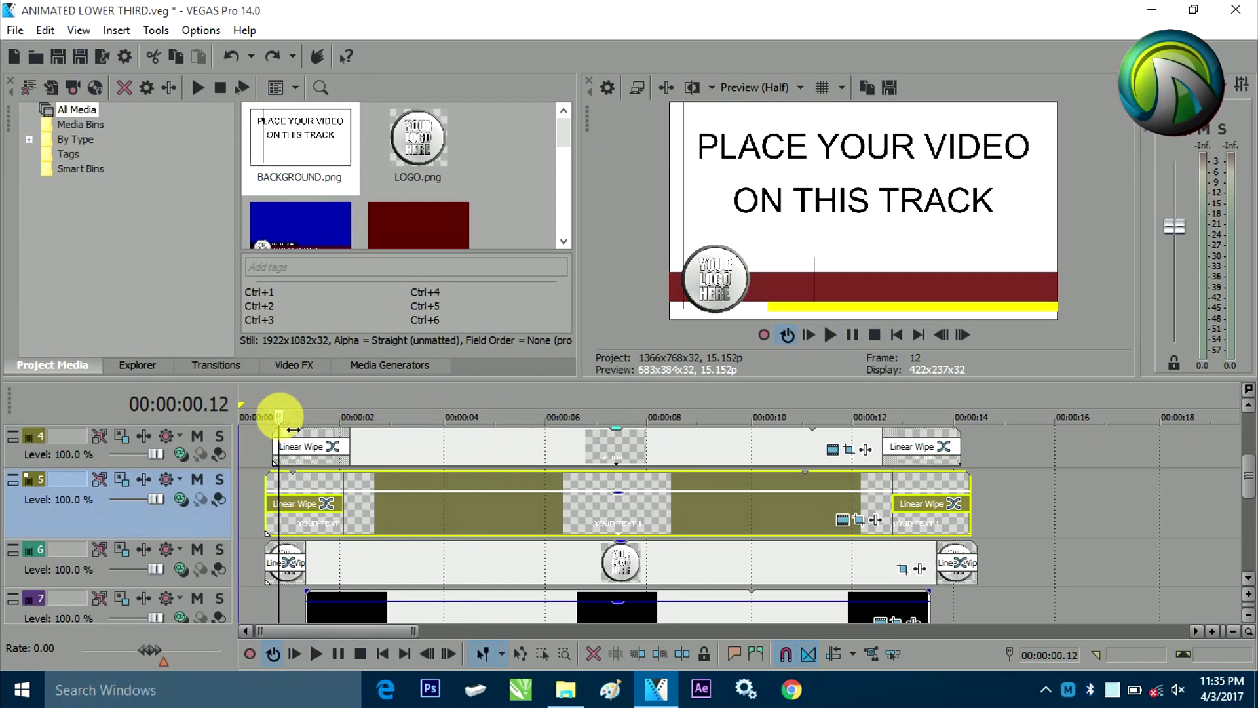
pyautogui.press('Right')
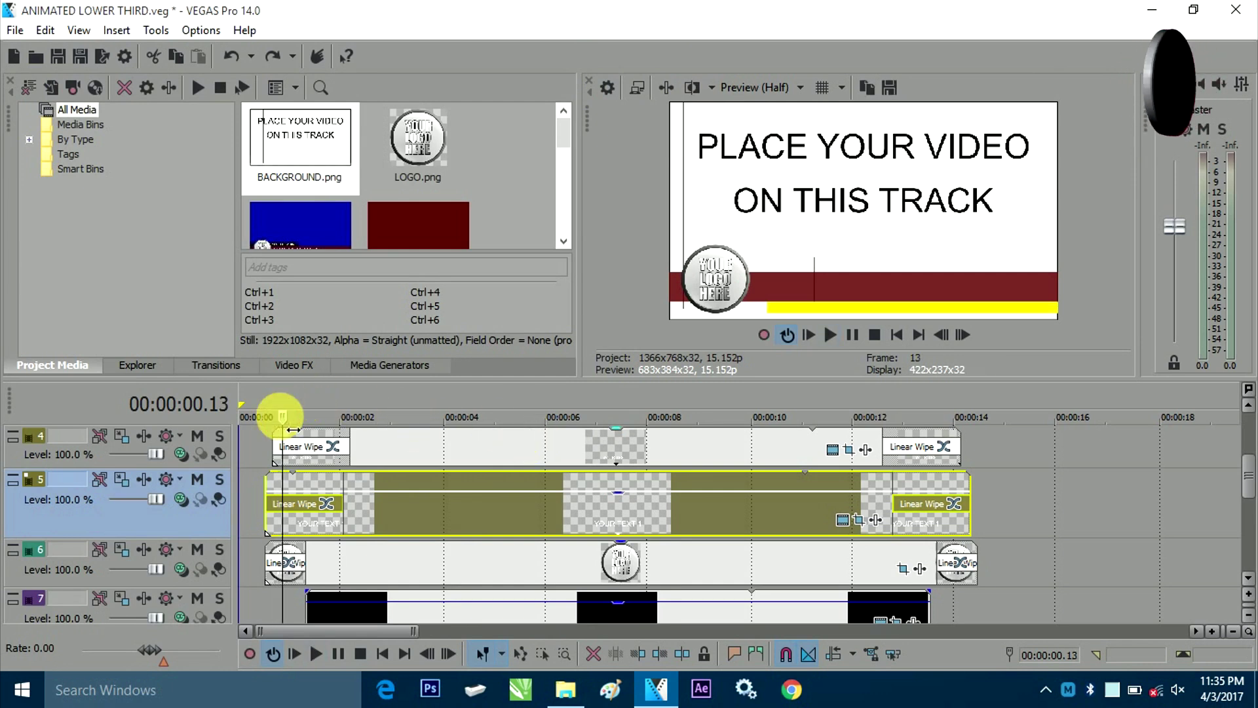
pyautogui.press('Right')
pyautogui.press('Right')
pyautogui.press('Right')
pyautogui.press('Right')
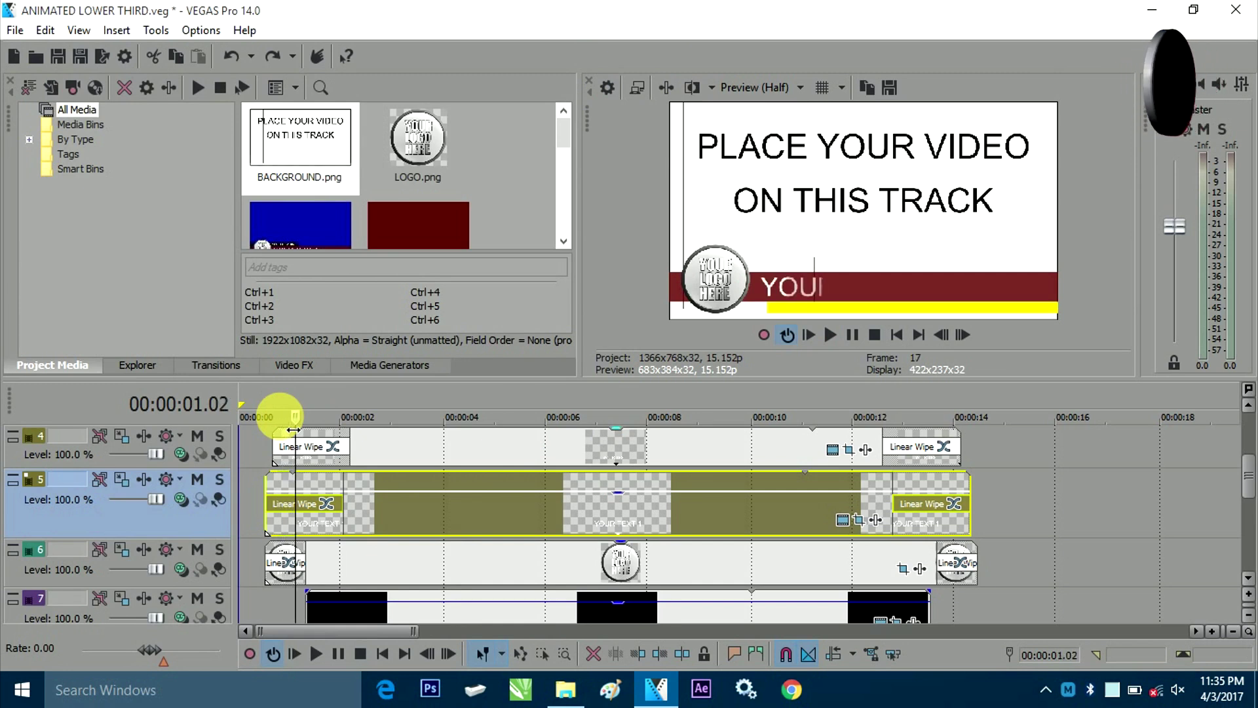
pyautogui.press('Right')
pyautogui.press('Right')
pyautogui.press('Right')
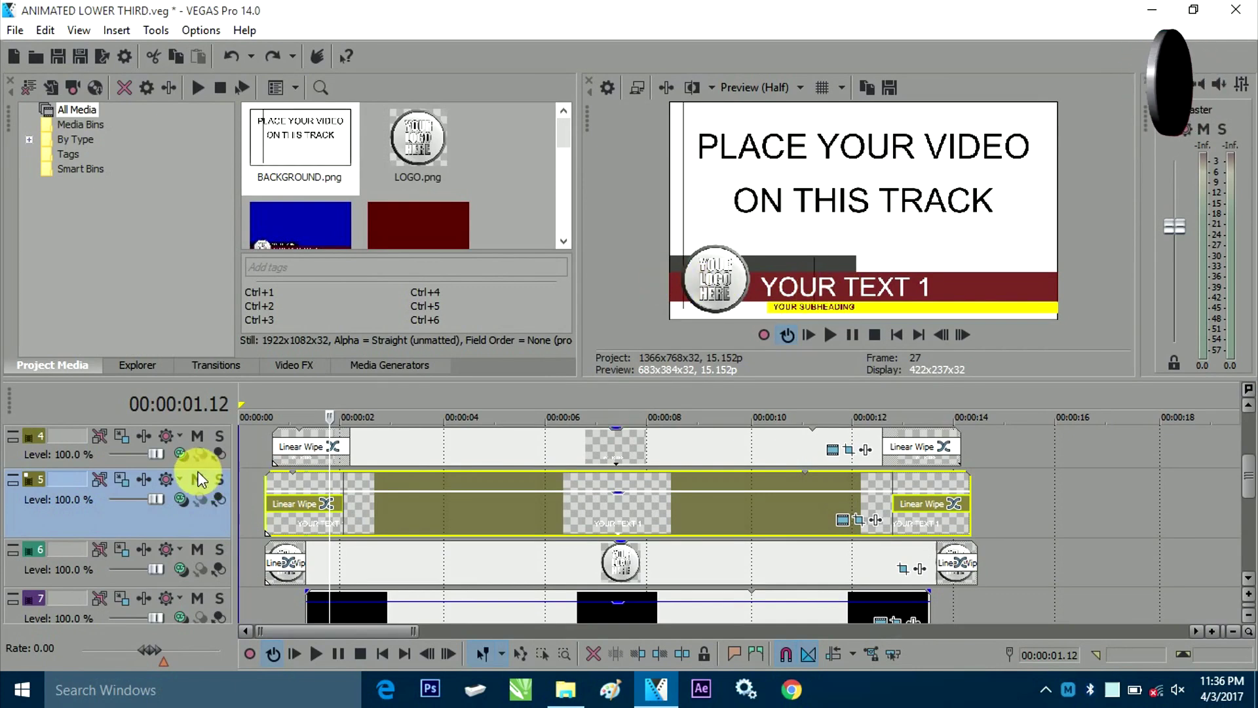
# Make track 4 taller and select its clip
pyautogui.moveTo(207, 482); pyautogui.dragTo(205, 502)
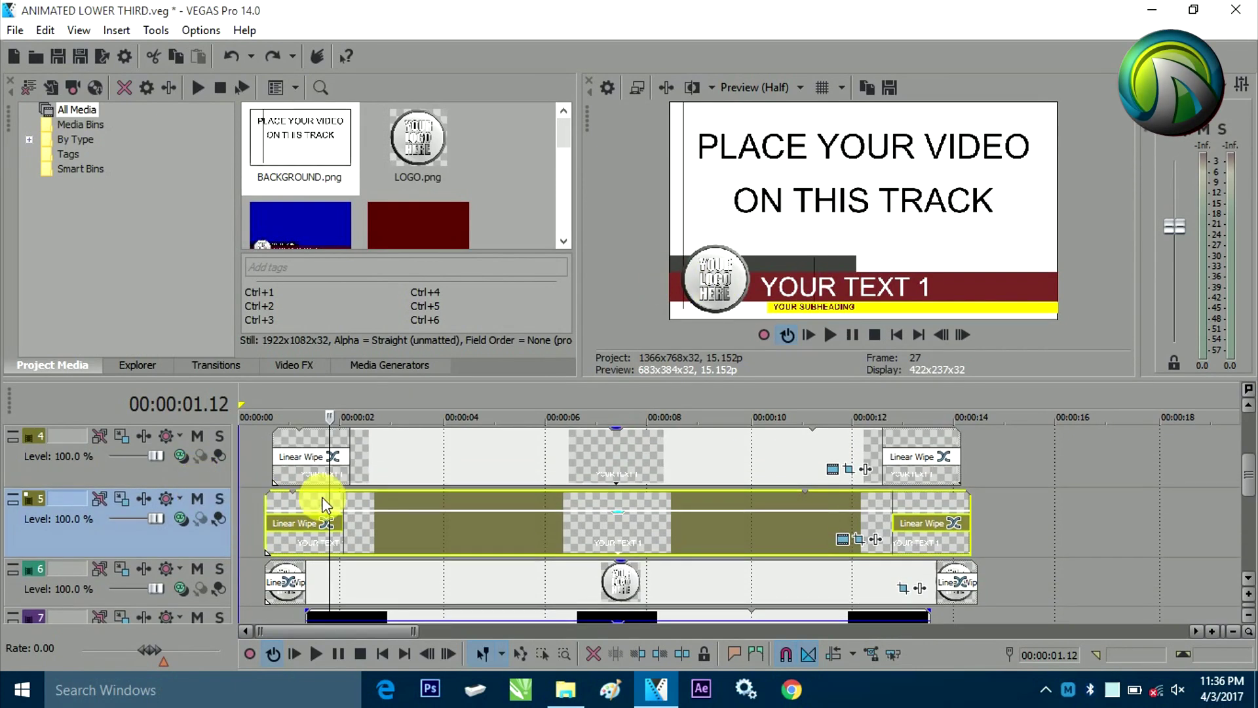
pyautogui.moveTo(436, 519)
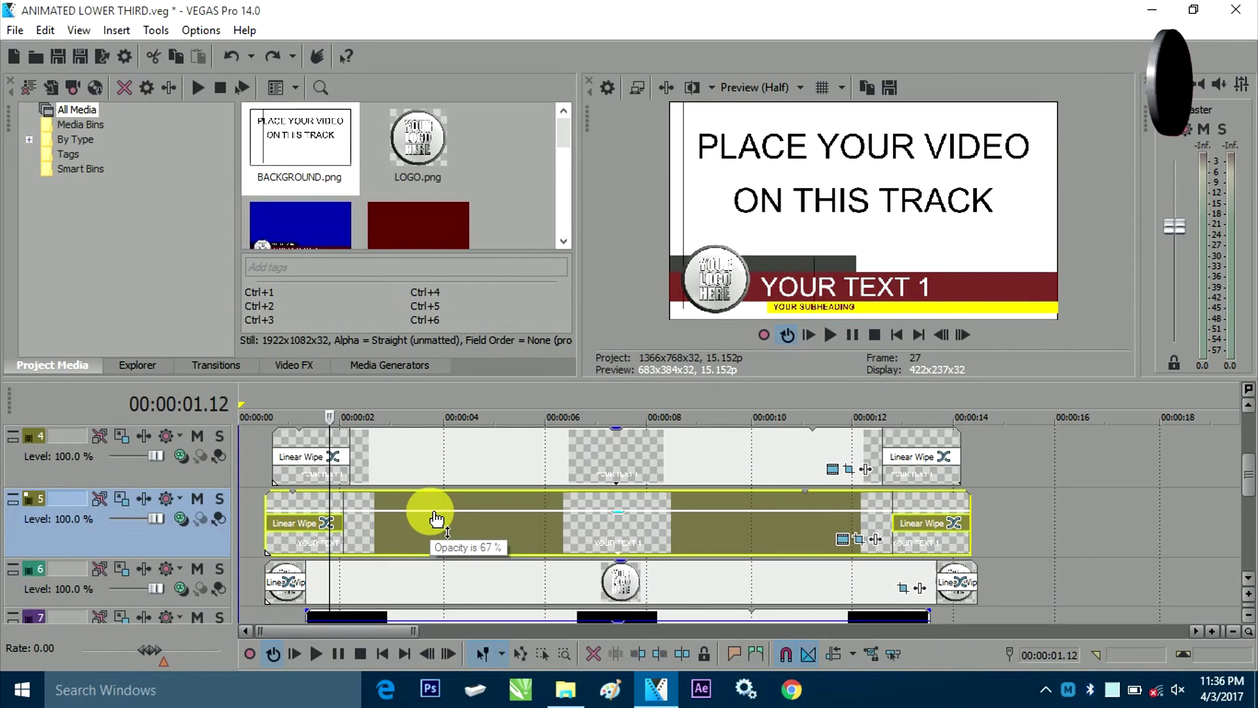
pyautogui.click(430, 452)
pyautogui.scroll(1, 1249, 473)
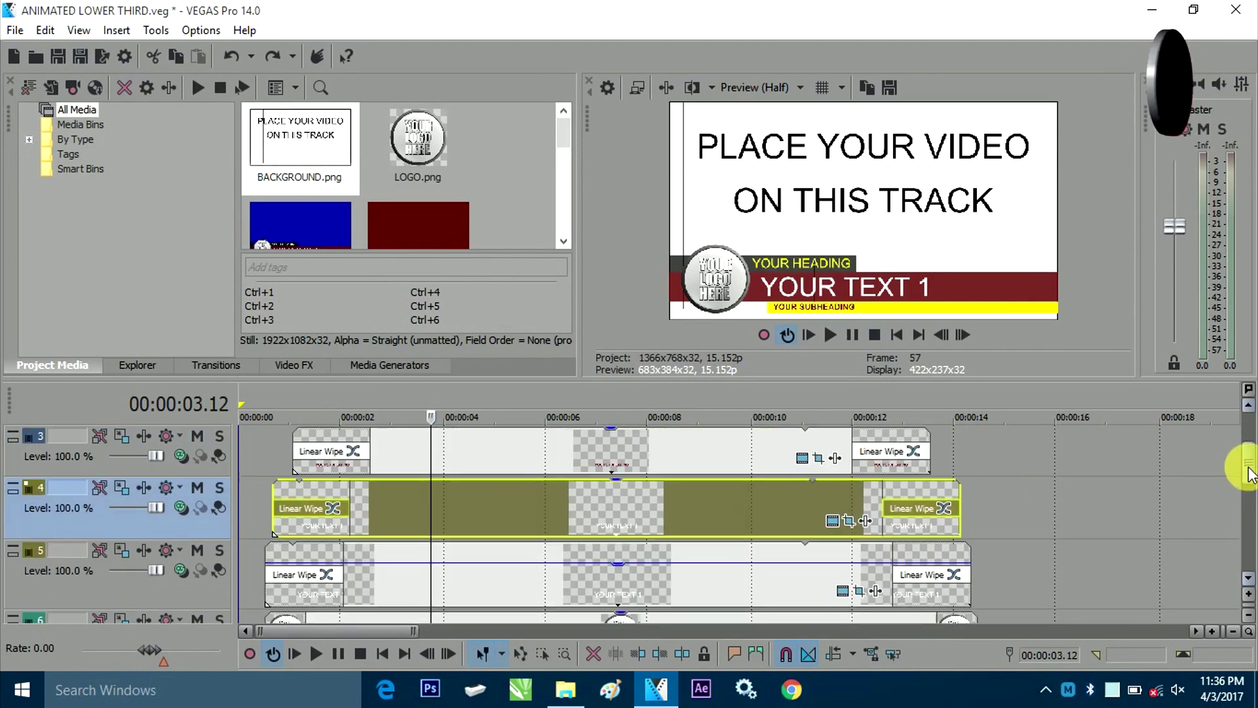
# Zoom in near the start and step to 00:00:00.10 to compare the Linear Wipe starts
pyautogui.click(257, 442)
pyautogui.scroll(5, 290, 466)
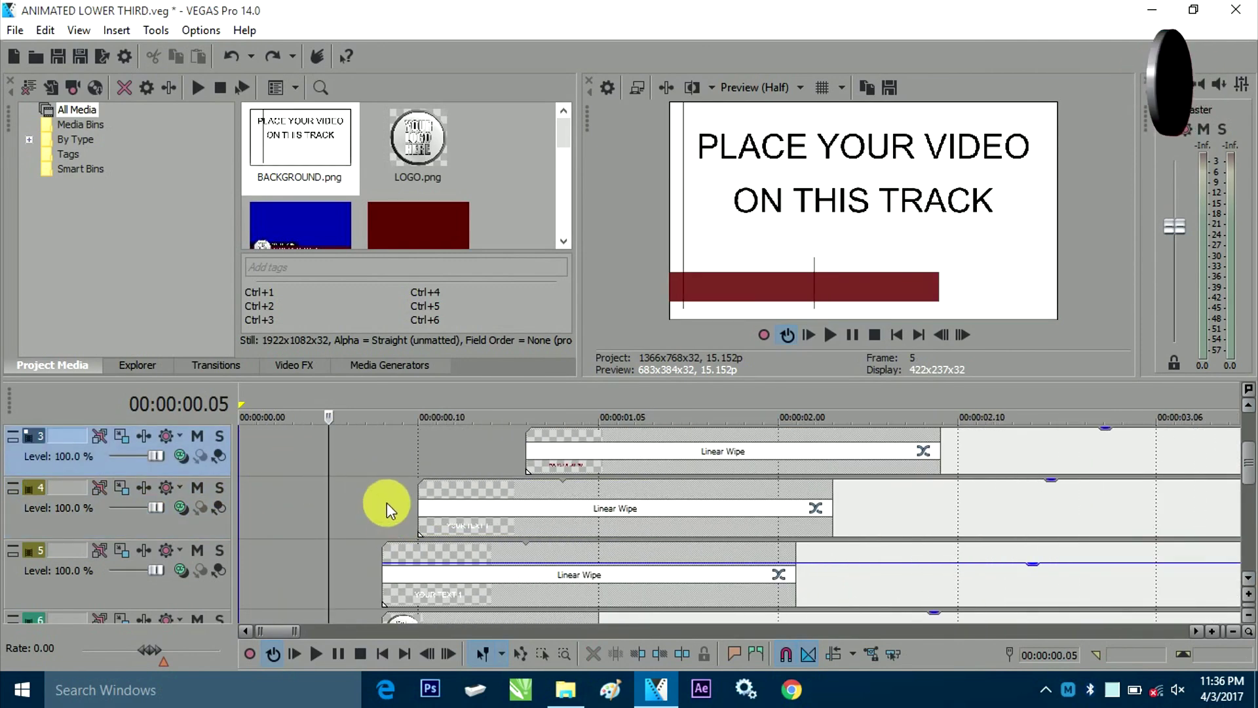
pyautogui.click(384, 483)
pyautogui.click(398, 496)
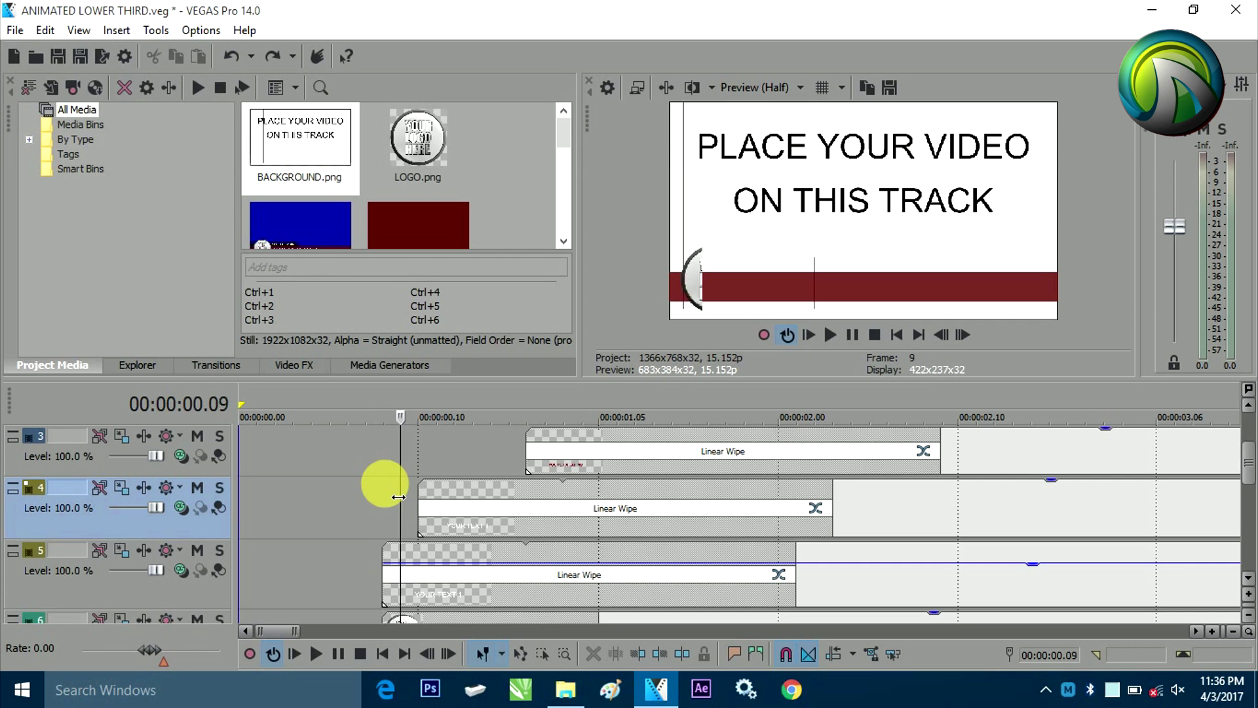
pyautogui.press('Right')
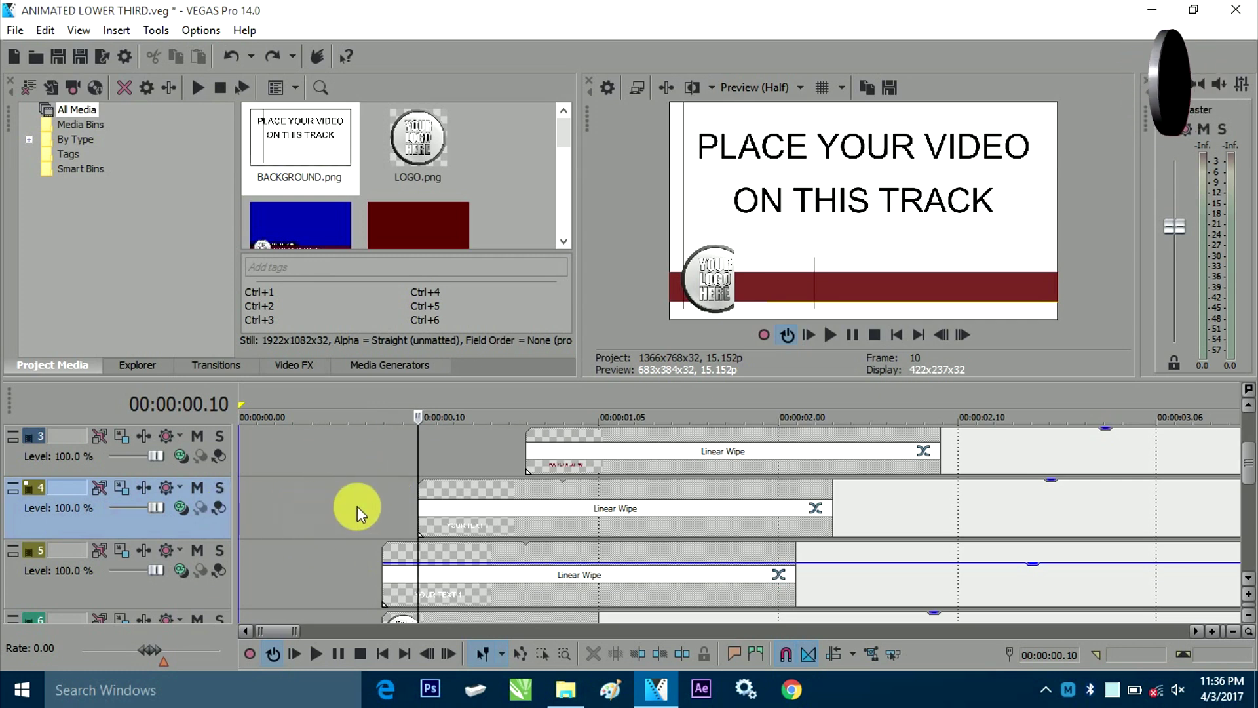
pyautogui.scroll(-5, 359, 508)
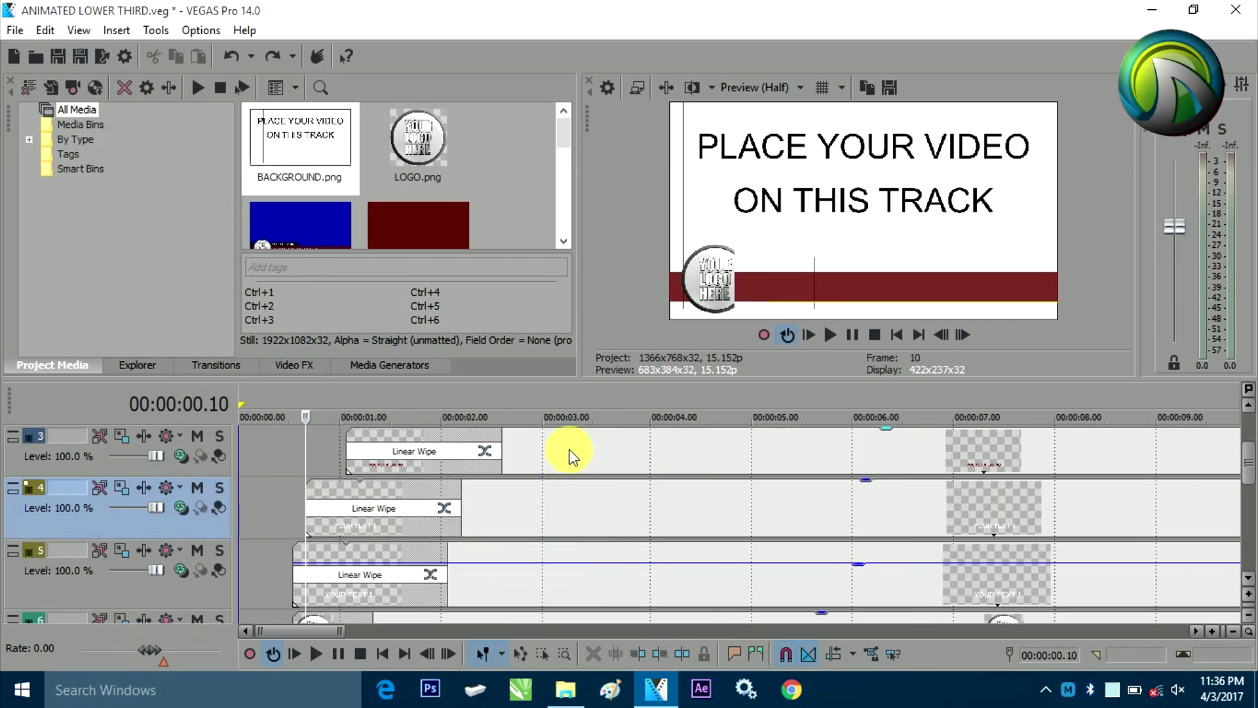
# Check the YOUR SUBHEADING title's text settings on track 3, then close them
pyautogui.click(568, 450)
pyautogui.scroll(-3, 569, 449)
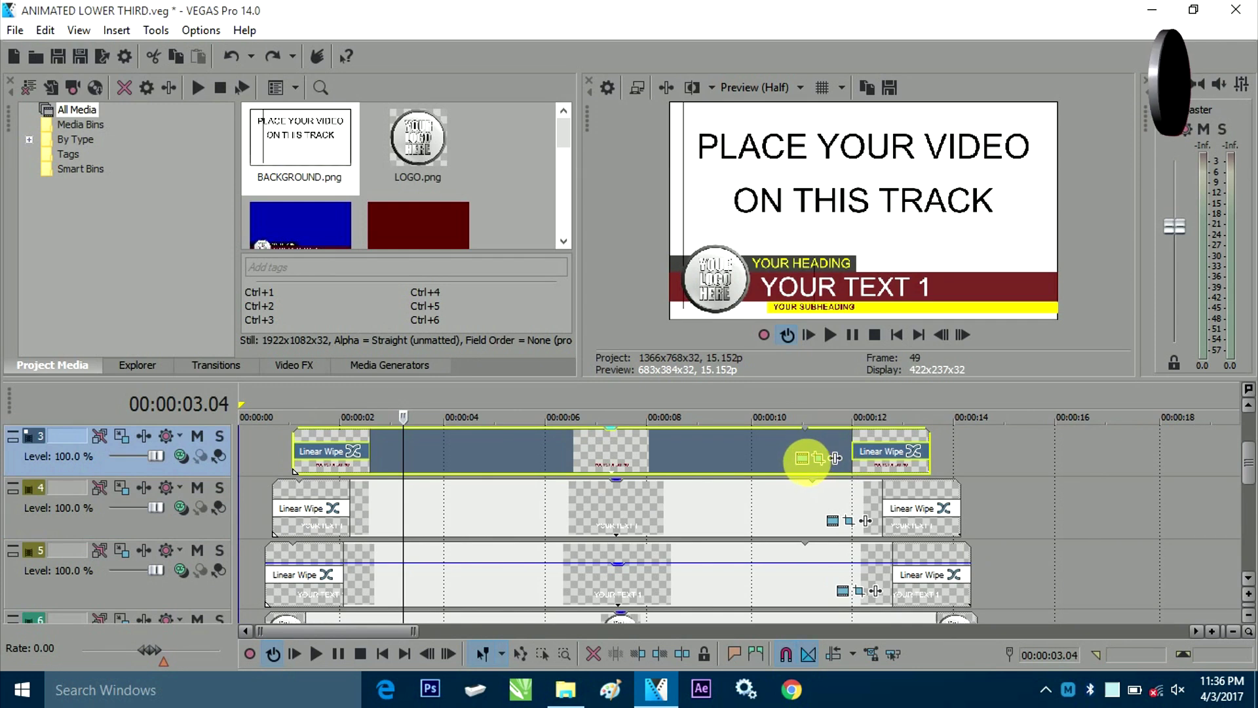
pyautogui.click(802, 458)
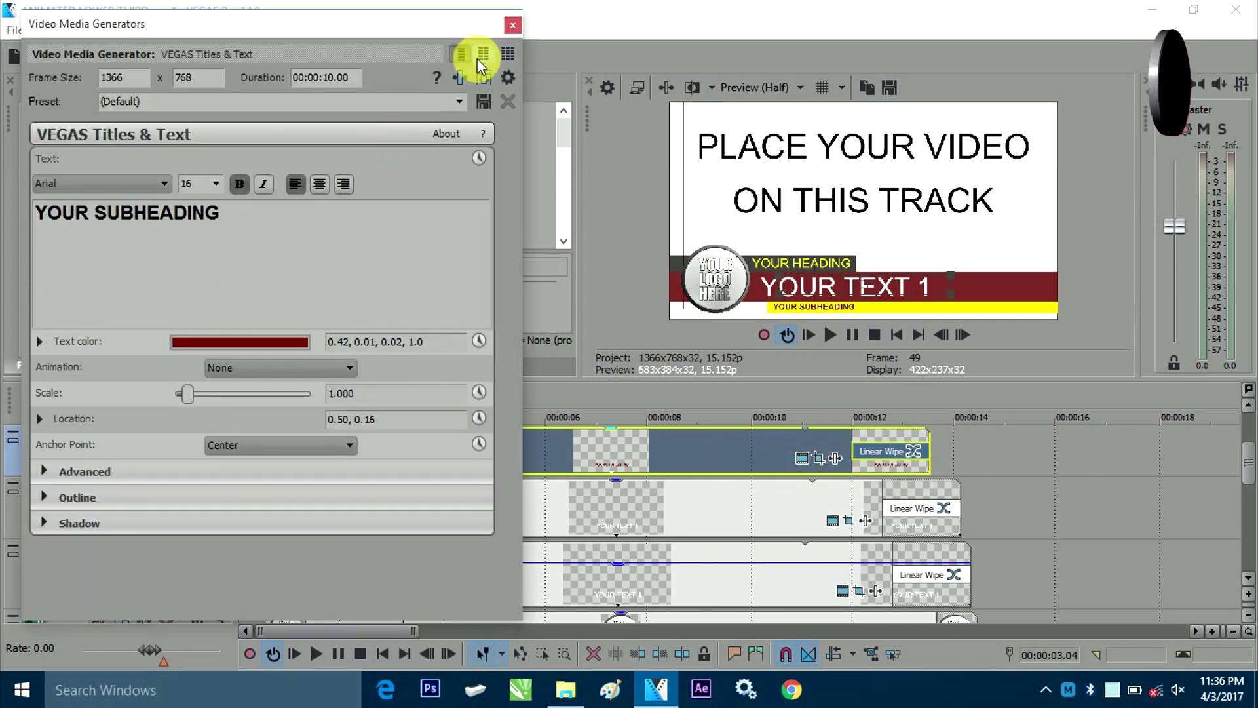
pyautogui.click(512, 26)
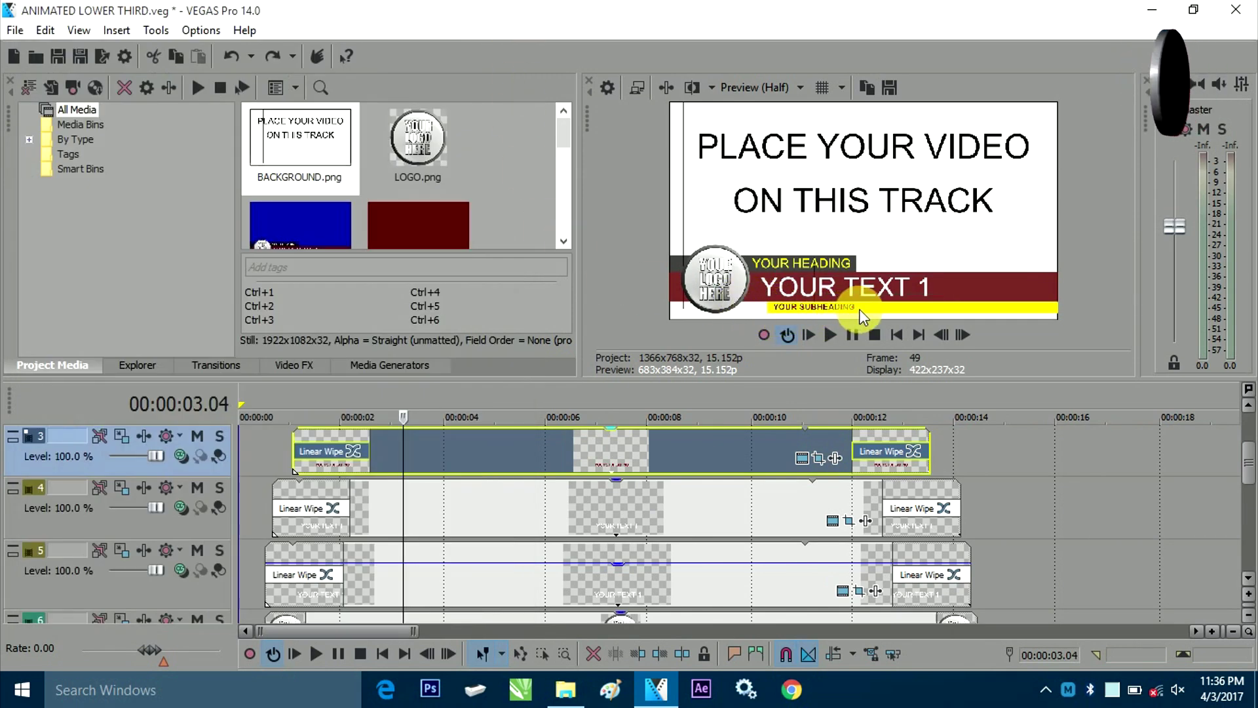
pyautogui.click(1248, 405)
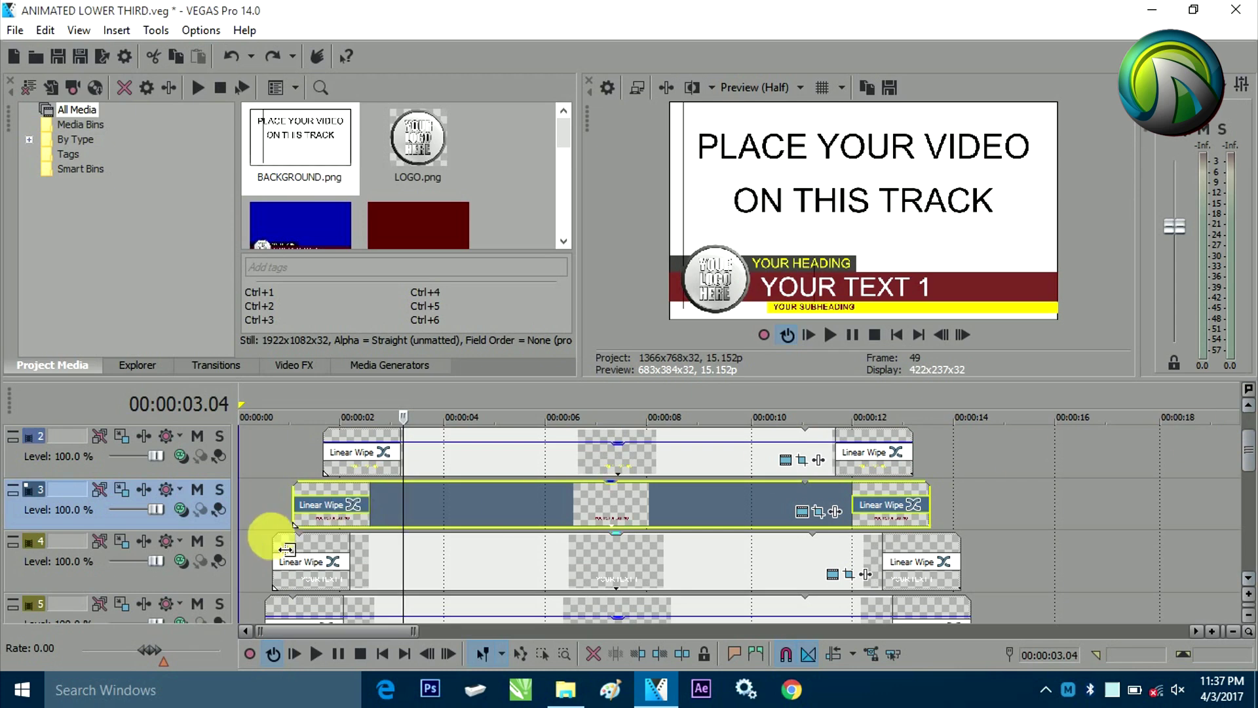
# Review track 3's opening Linear Wipe settings, close them, and return to the full track view
pyautogui.click(354, 510)
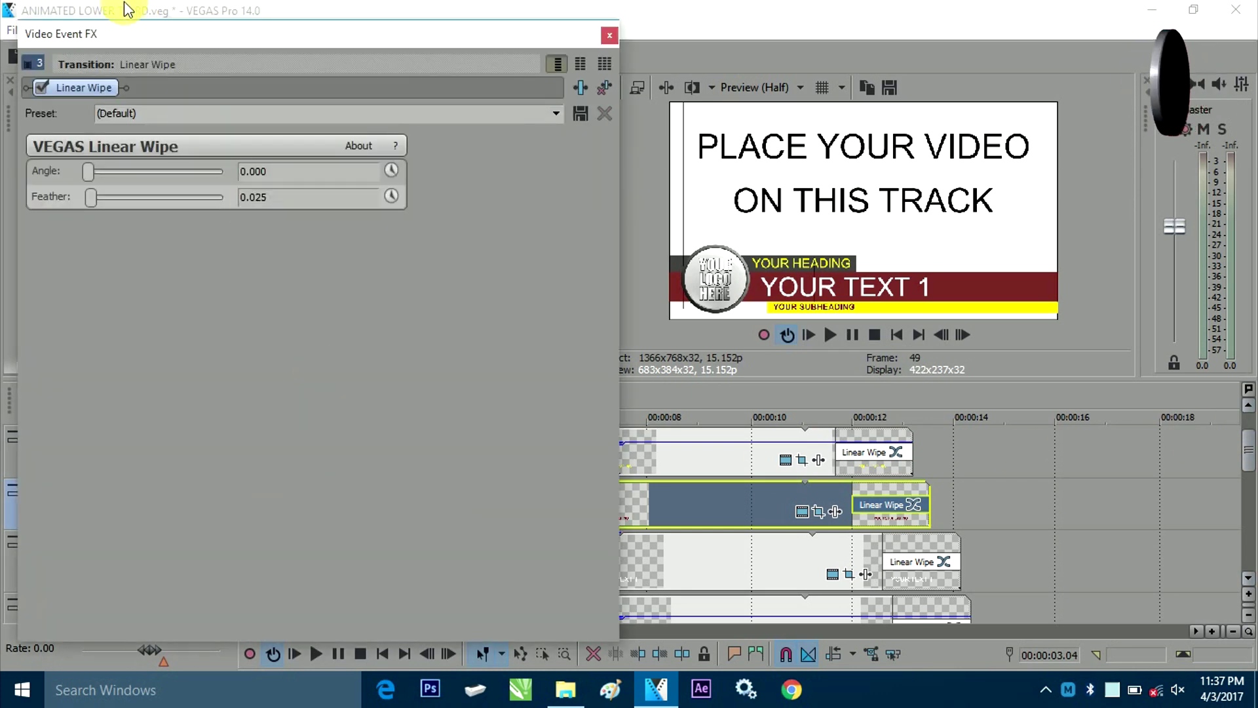
pyautogui.click(608, 34)
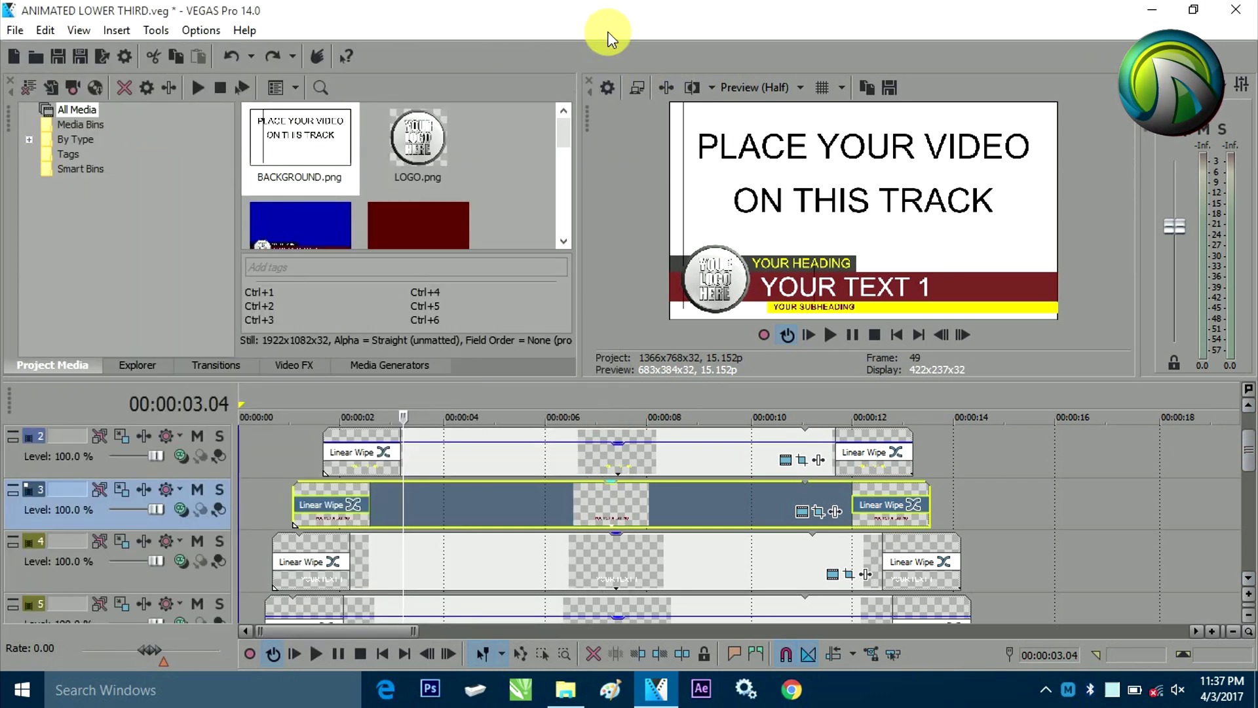
pyautogui.click(1249, 405)
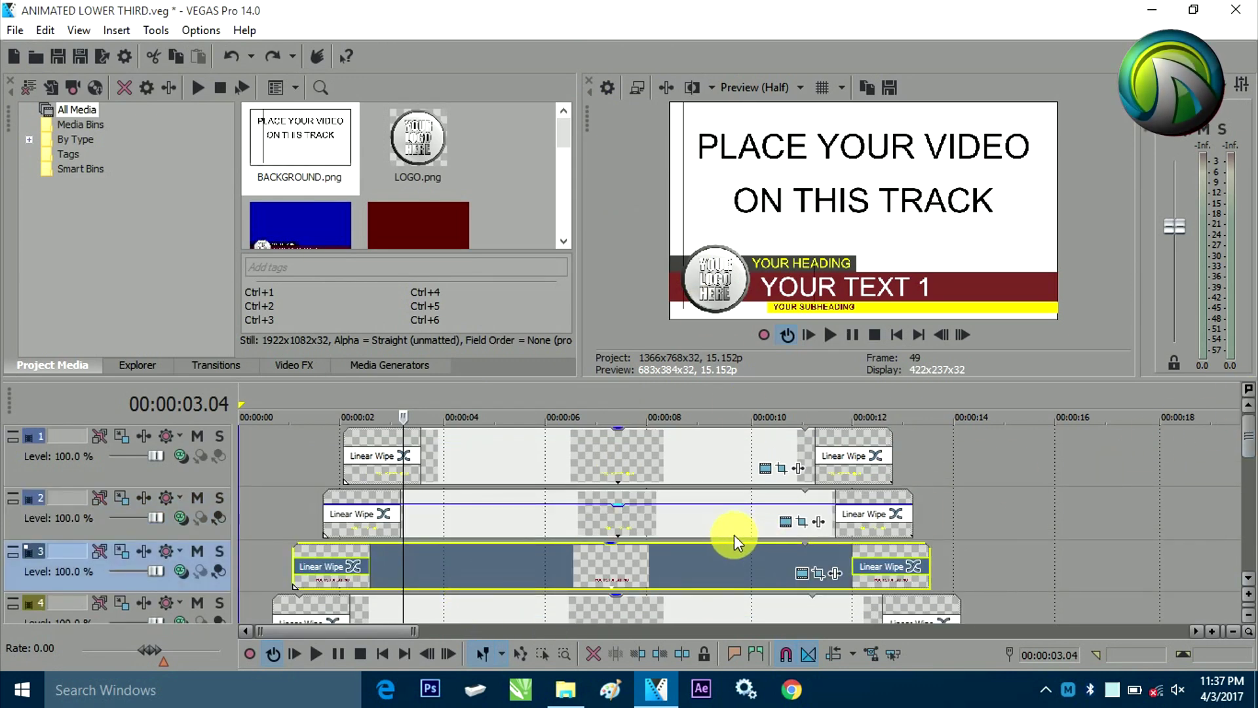
# Review the YOUR HEADING text settings (Arial 16, yellow) from tracks 1 and 2
pyautogui.click(796, 524)
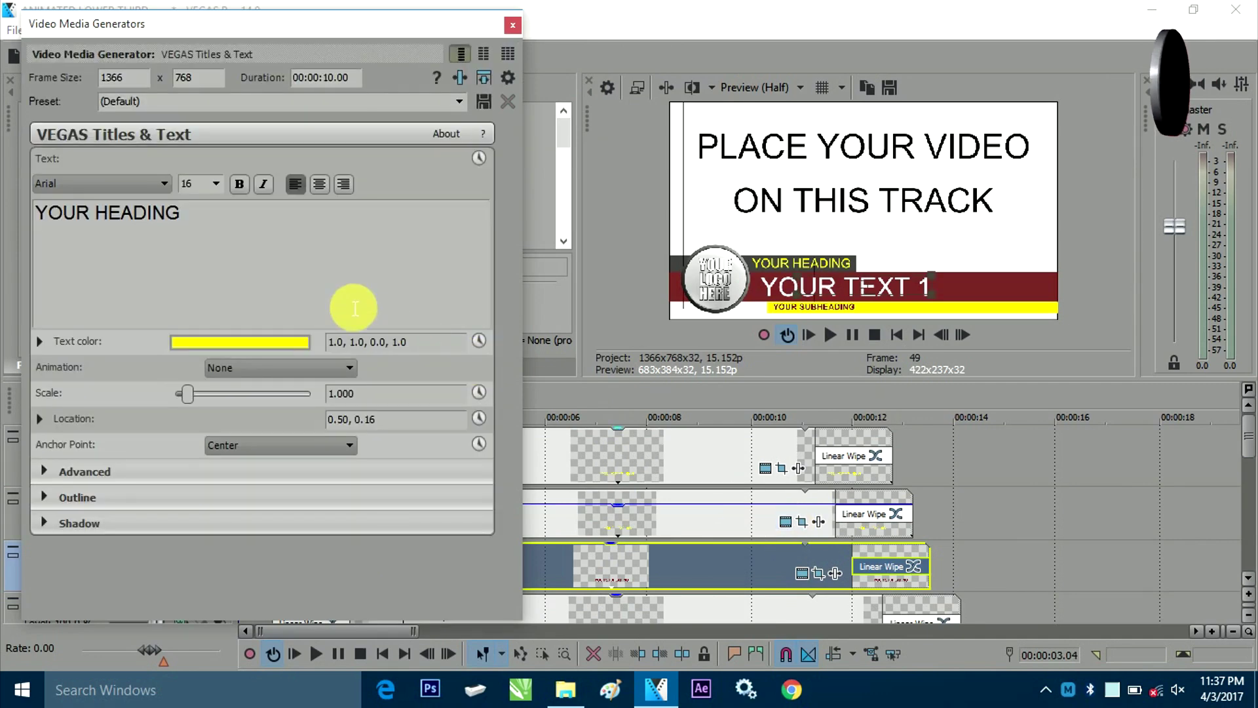
pyautogui.click(512, 24)
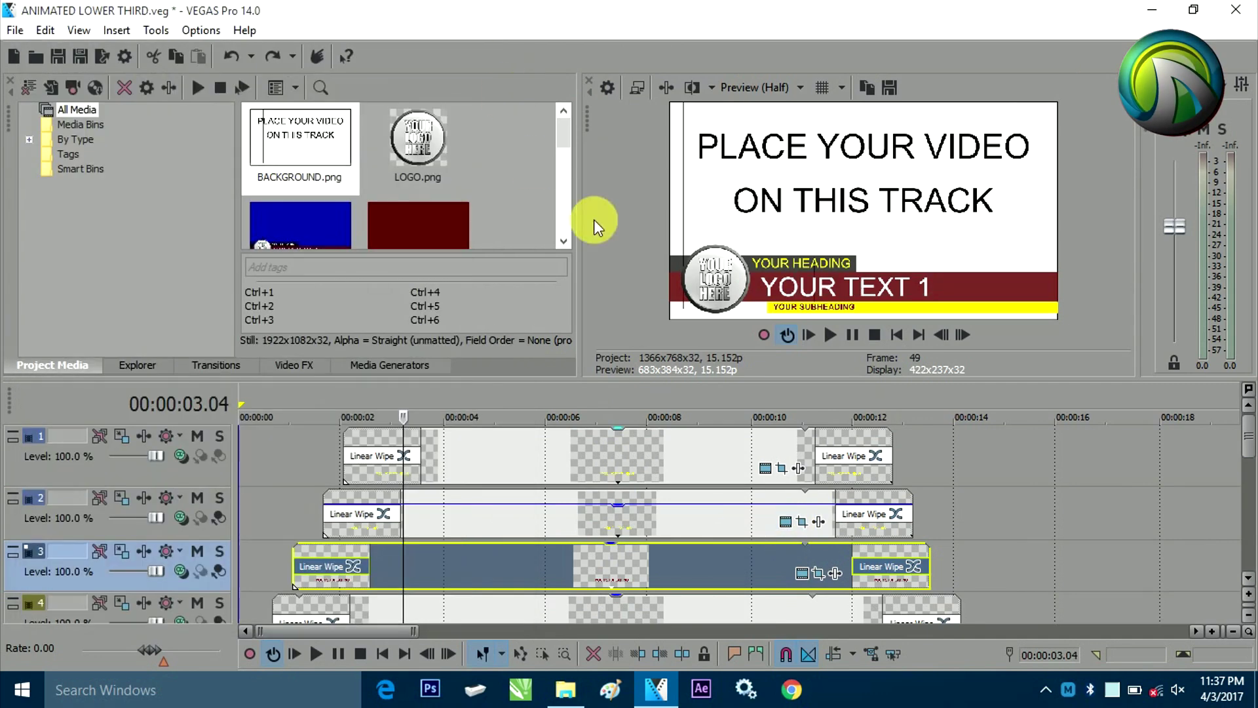
pyautogui.click(789, 522)
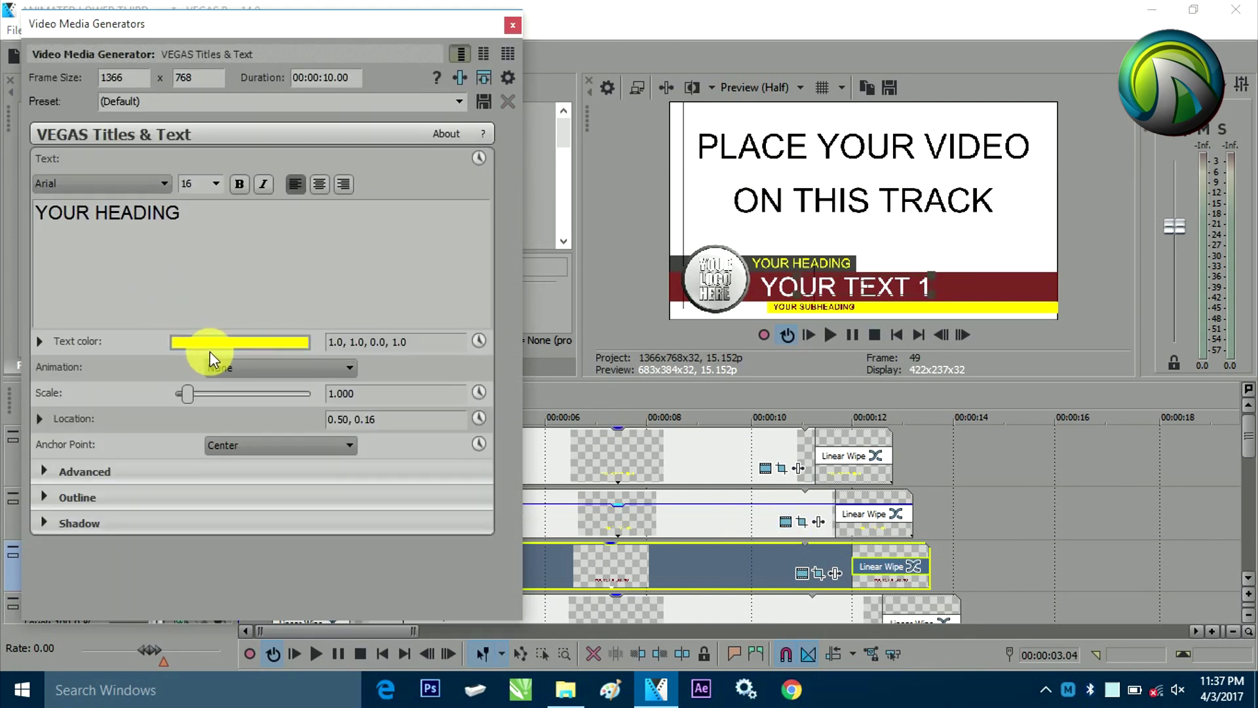
pyautogui.click(512, 25)
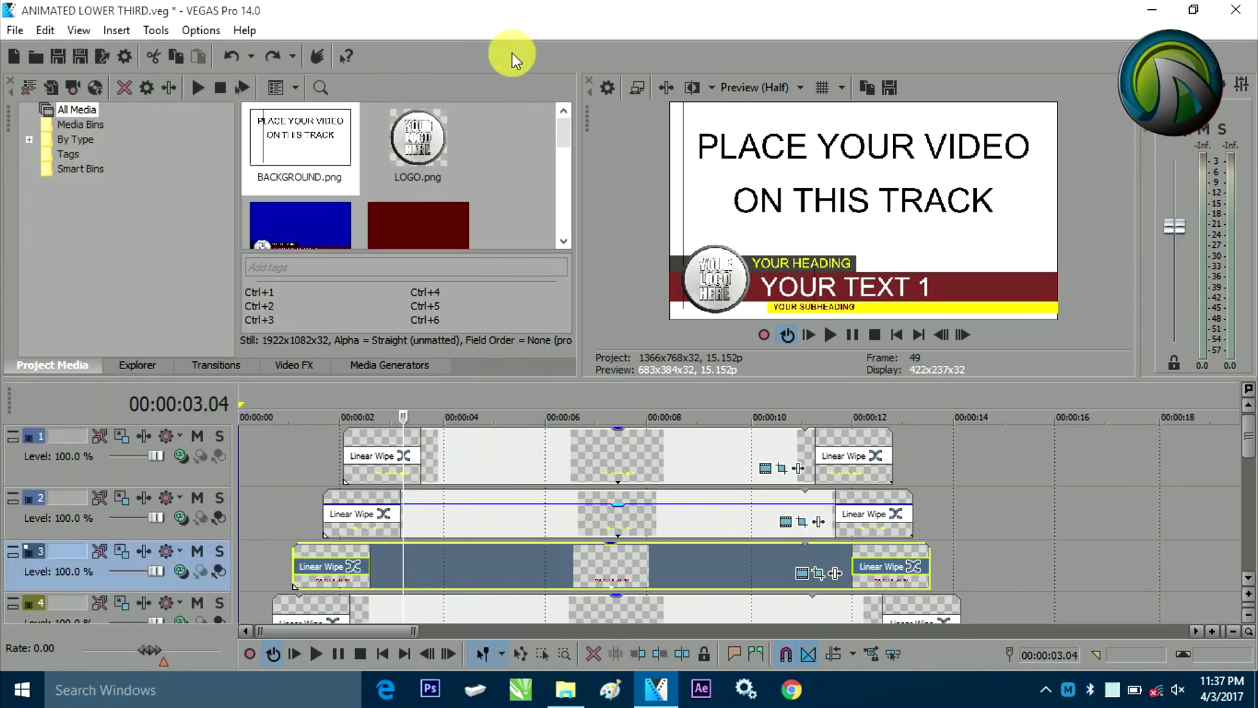
# Check track 2's event opacity, then review track 1's heading text settings at 00:00:05.04
pyautogui.click(529, 516)
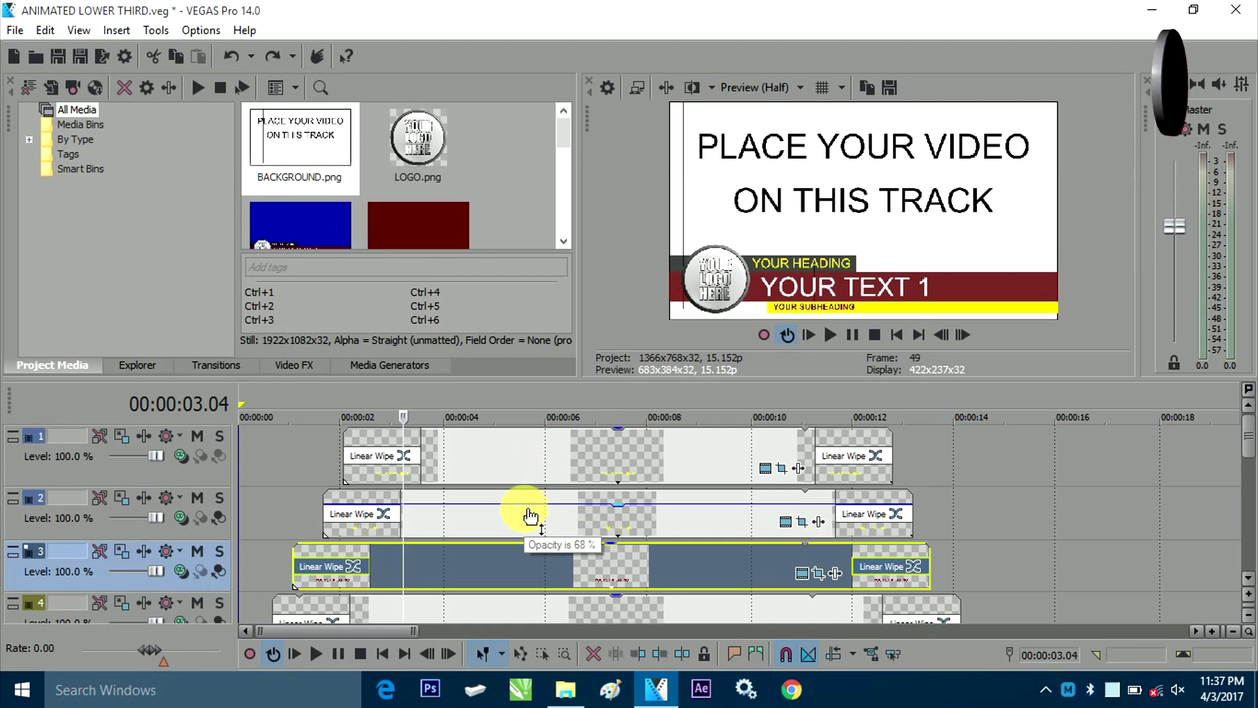
pyautogui.click(509, 461)
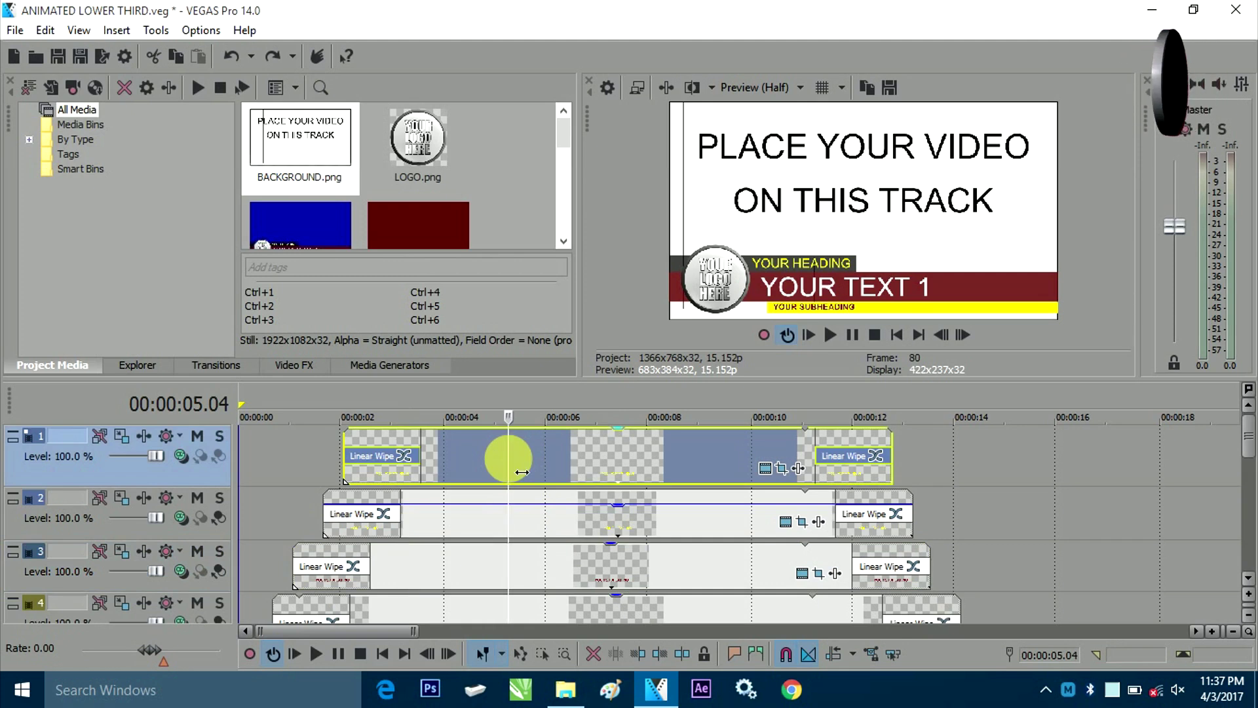
pyautogui.click(767, 470)
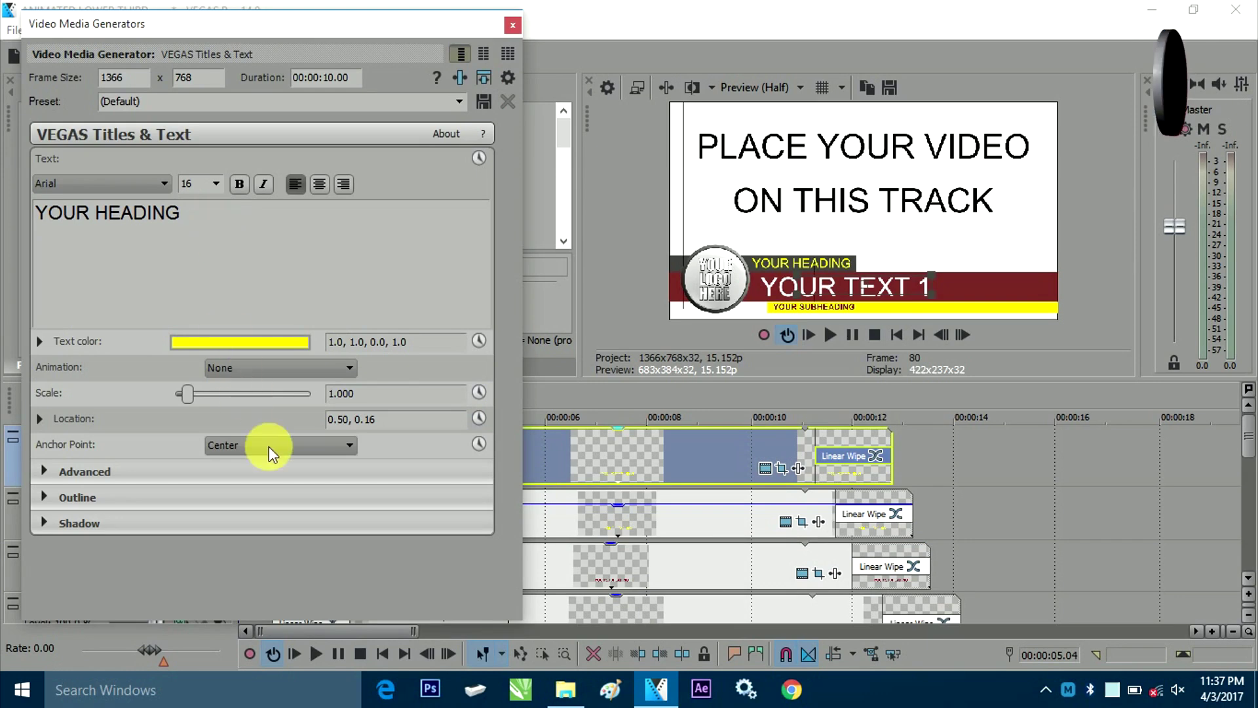
pyautogui.click(511, 26)
# From 00:00:01.10, enlarge the preview and play the heading and subheading wipe-in
pyautogui.click(324, 444)
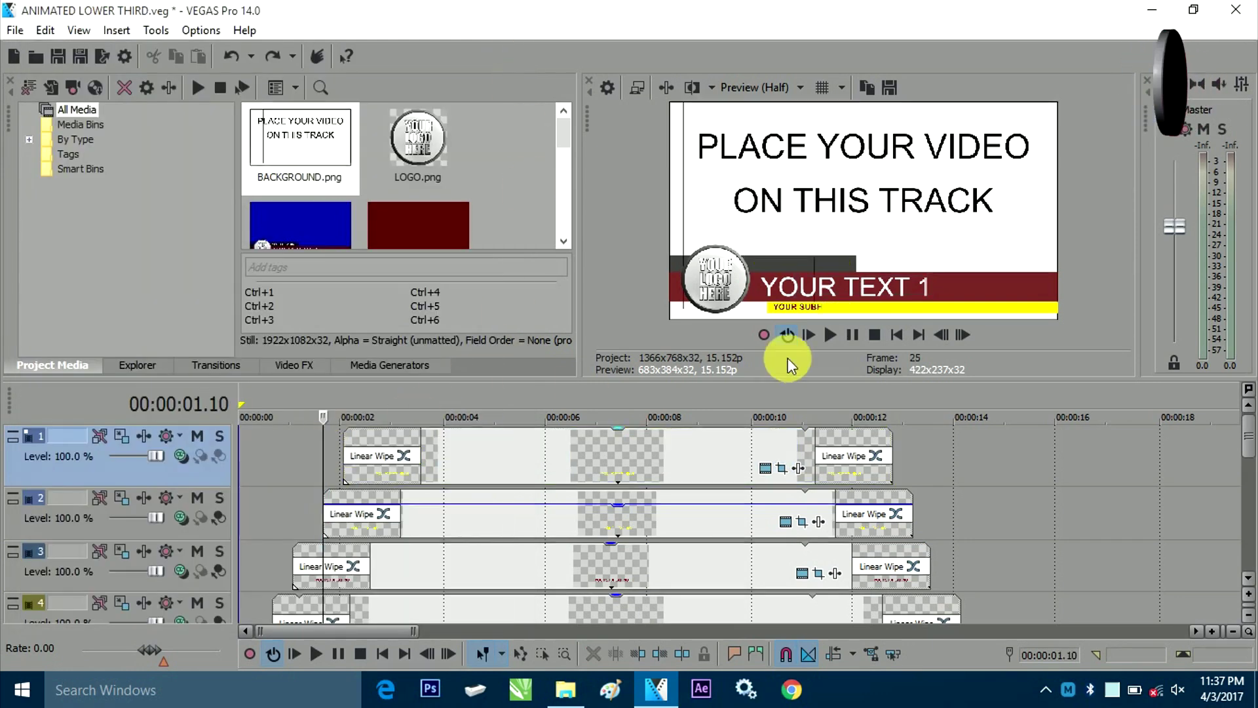
pyautogui.press('Right')
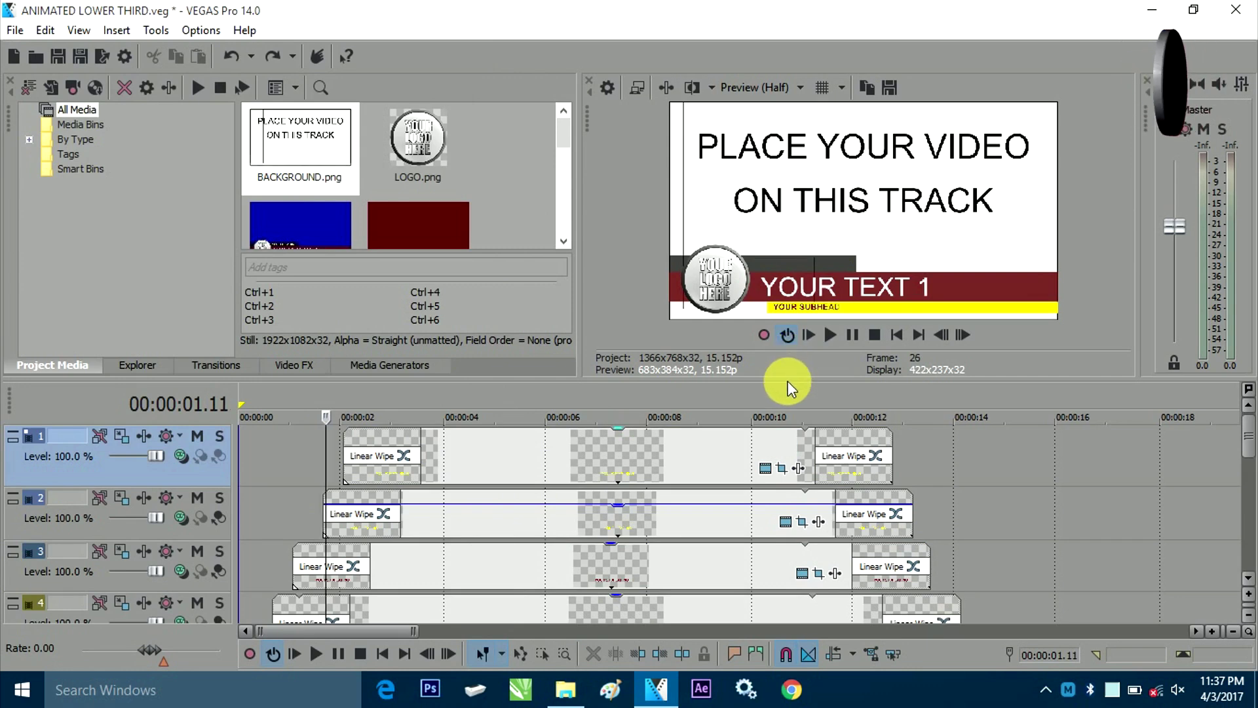
pyautogui.moveTo(800, 391); pyautogui.dragTo(813, 518)
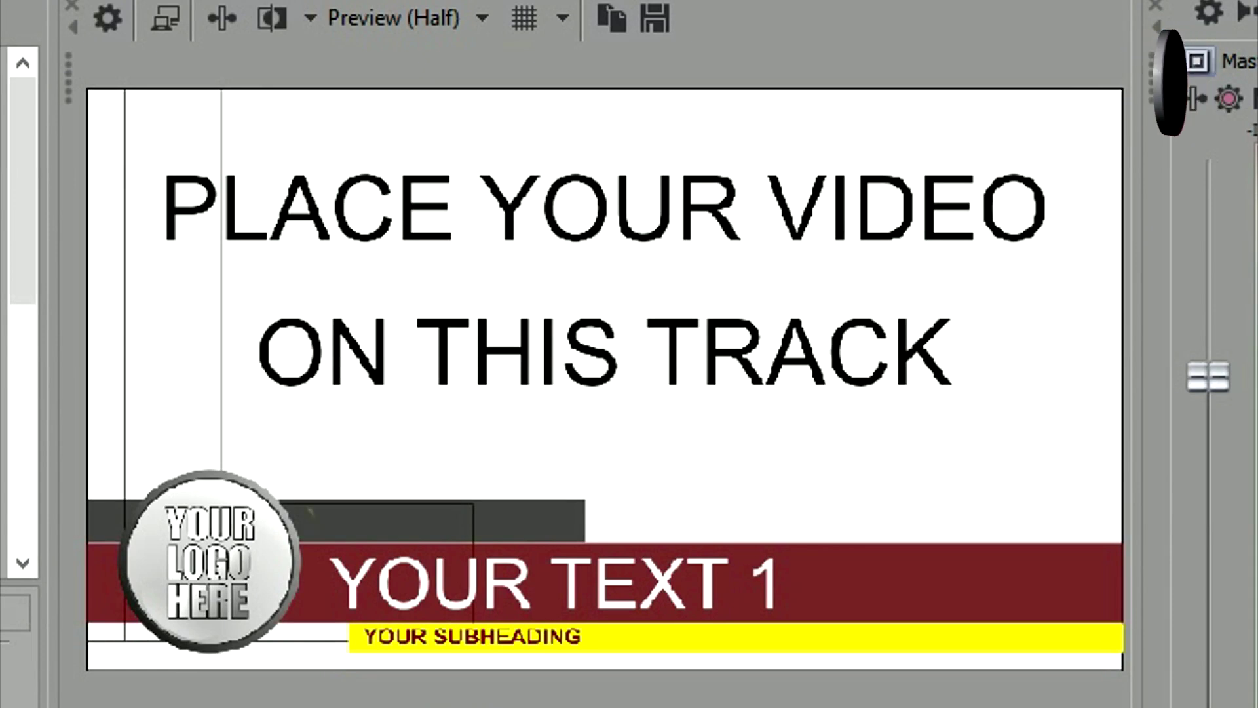
pyautogui.press('space')
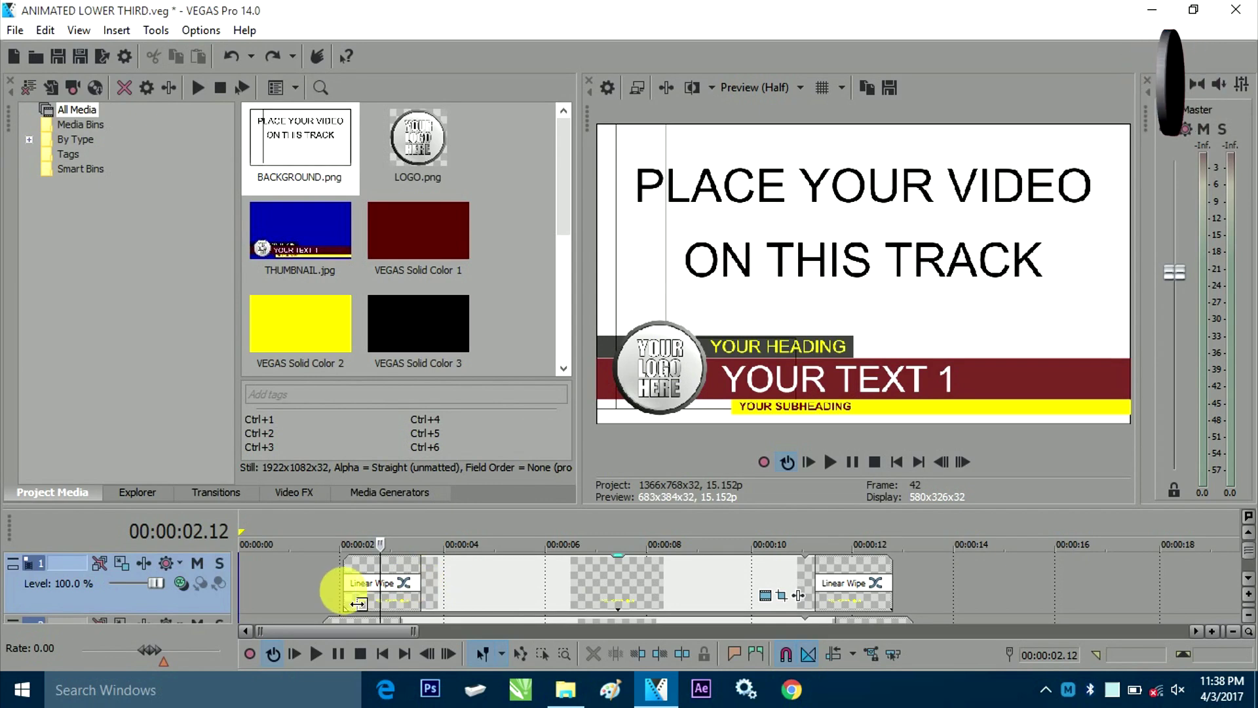
# Trim the start of track 1's first event and replay the heading reveal from 00:00:01.10
pyautogui.moveTo(344, 588)
pyautogui.mouseDown()
pyautogui.moveTo(308, 590)
pyautogui.moveTo(358, 604)
pyautogui.mouseUp()
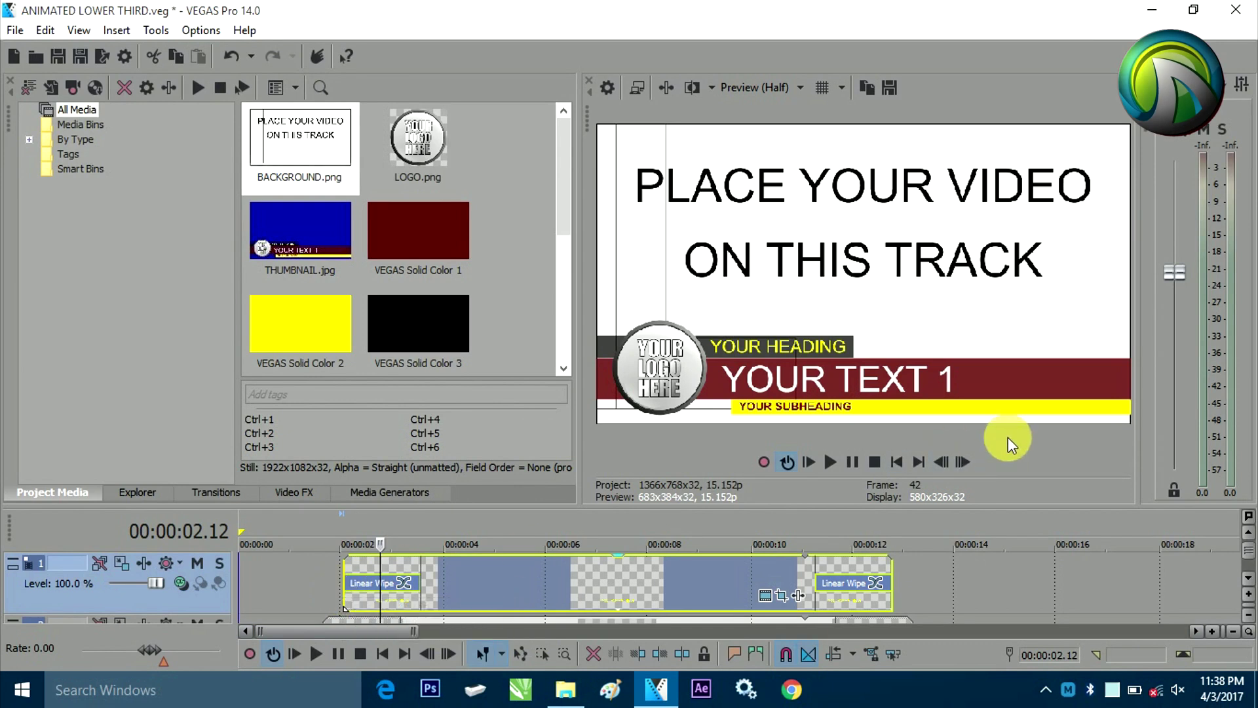
pyautogui.click(321, 576)
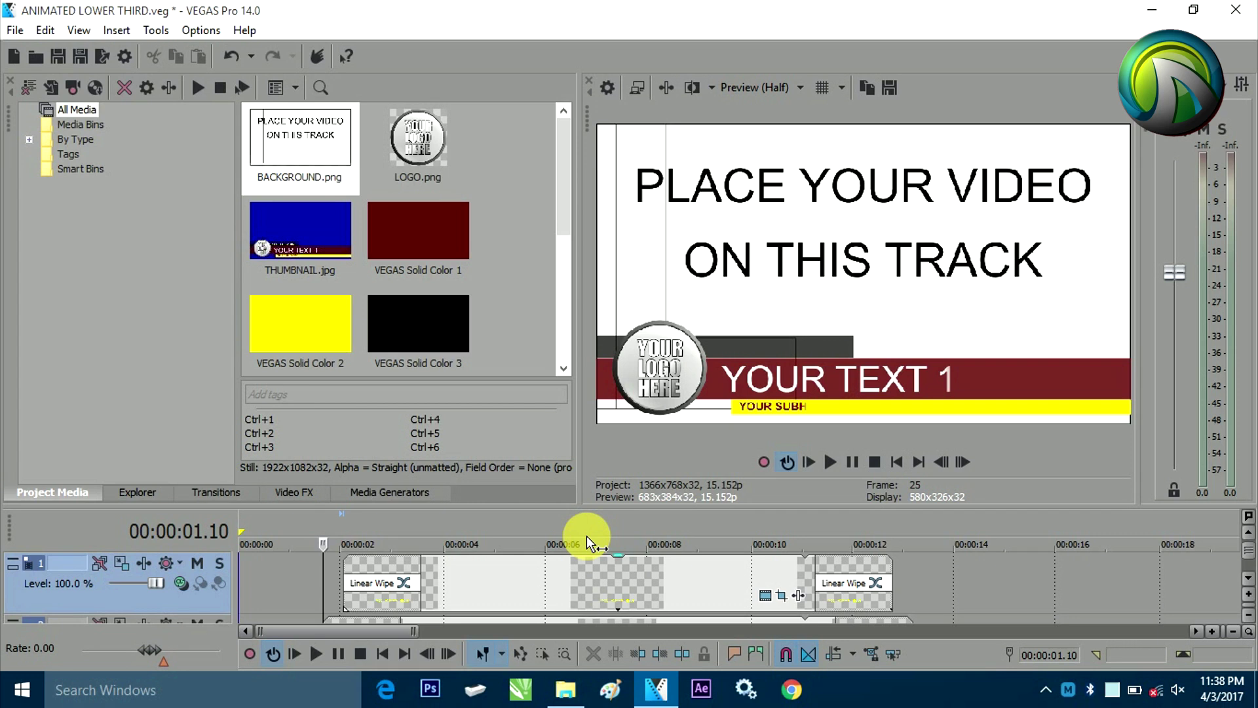
pyautogui.press('space')
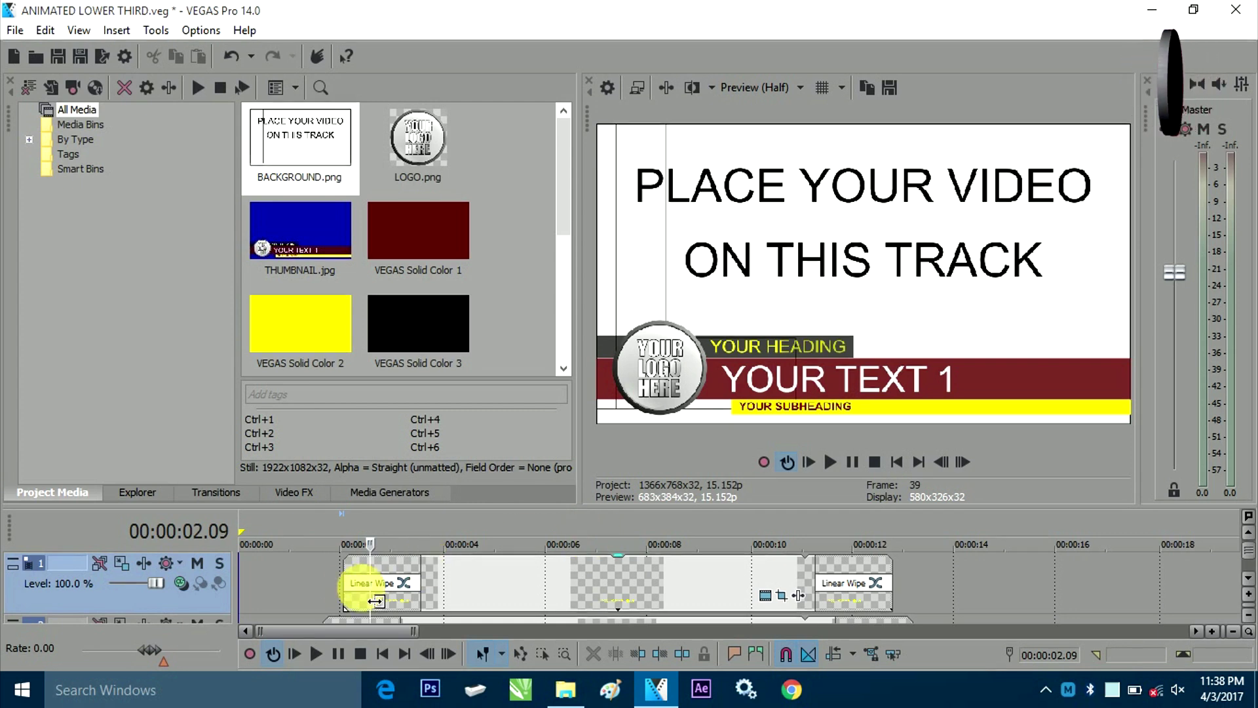
pyautogui.click(357, 594)
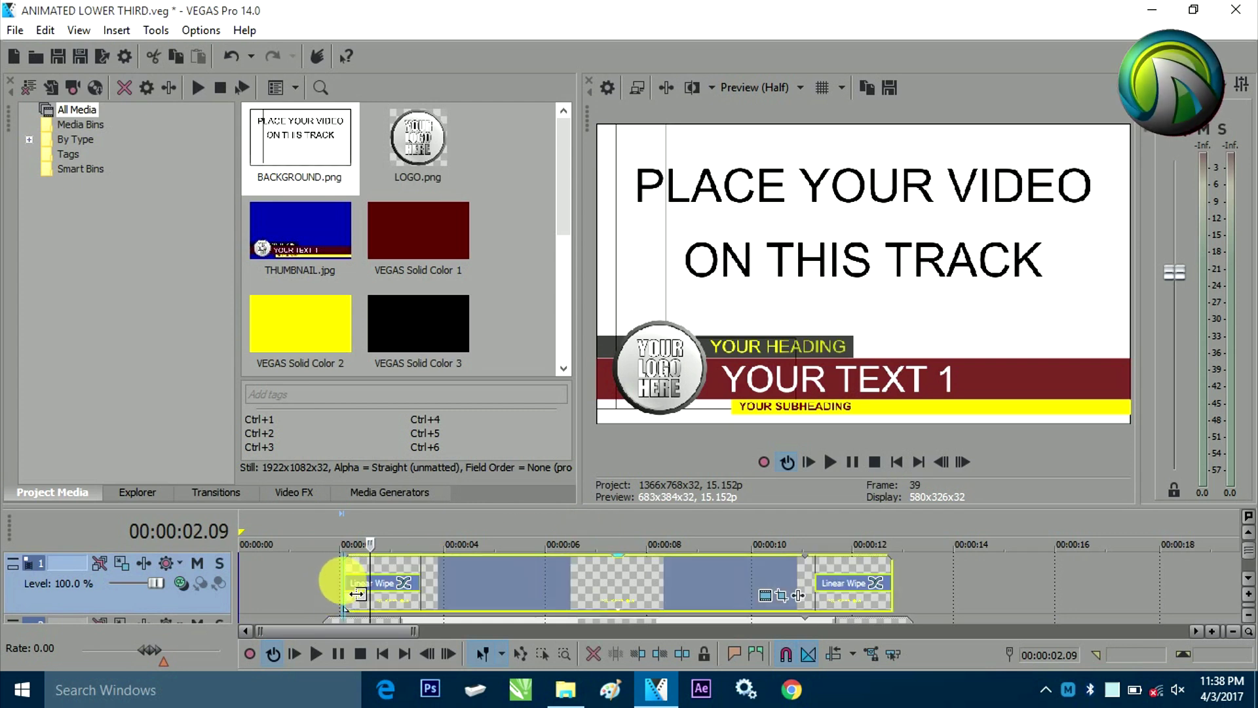
pyautogui.press('space')
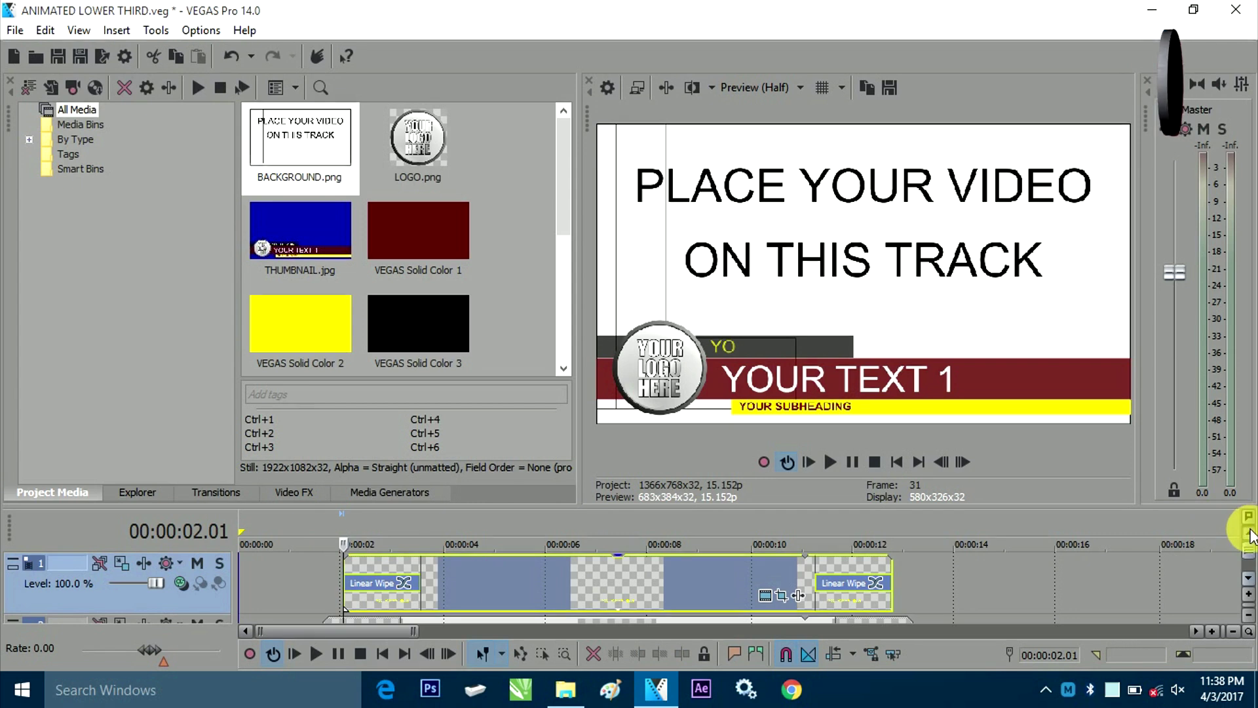
# Minimize all track heights and move to 00:00:31.05, past the lower third
pyautogui.scroll(-5, 639, 561)
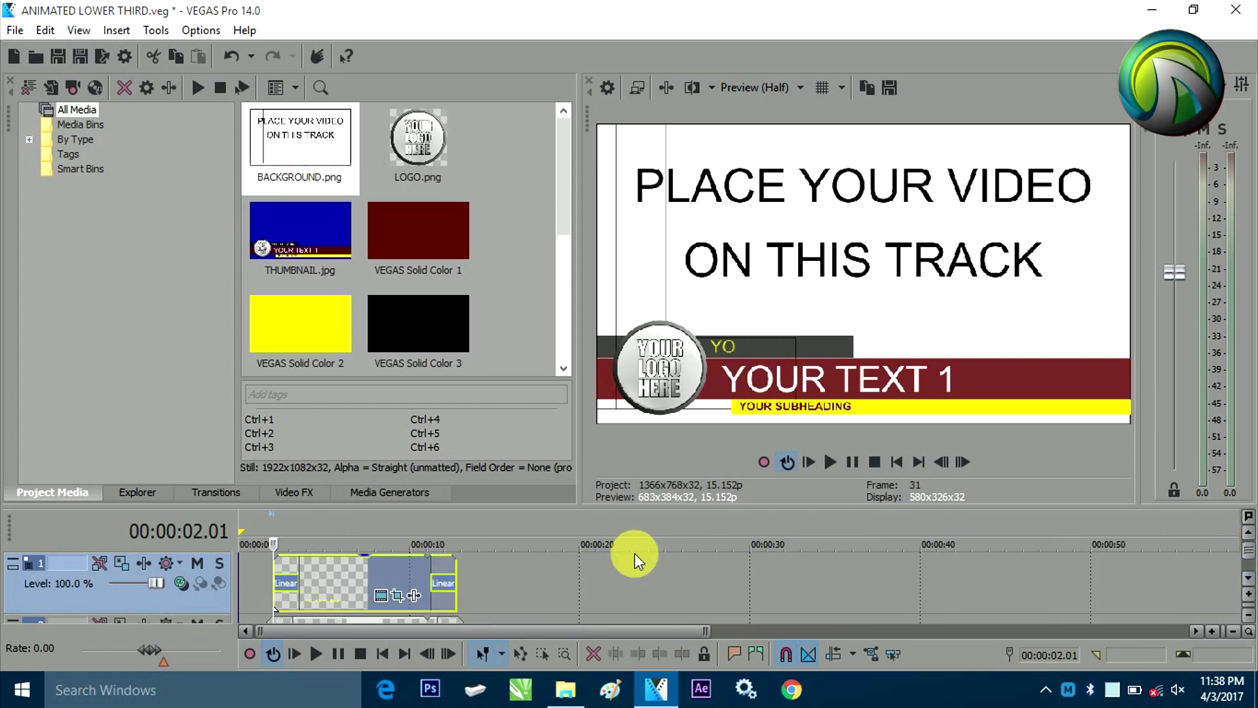
pyautogui.moveTo(1243, 550)
pyautogui.mouseDown()
pyautogui.moveTo(1249, 575)
pyautogui.moveTo(1248, 549)
pyautogui.mouseUp()
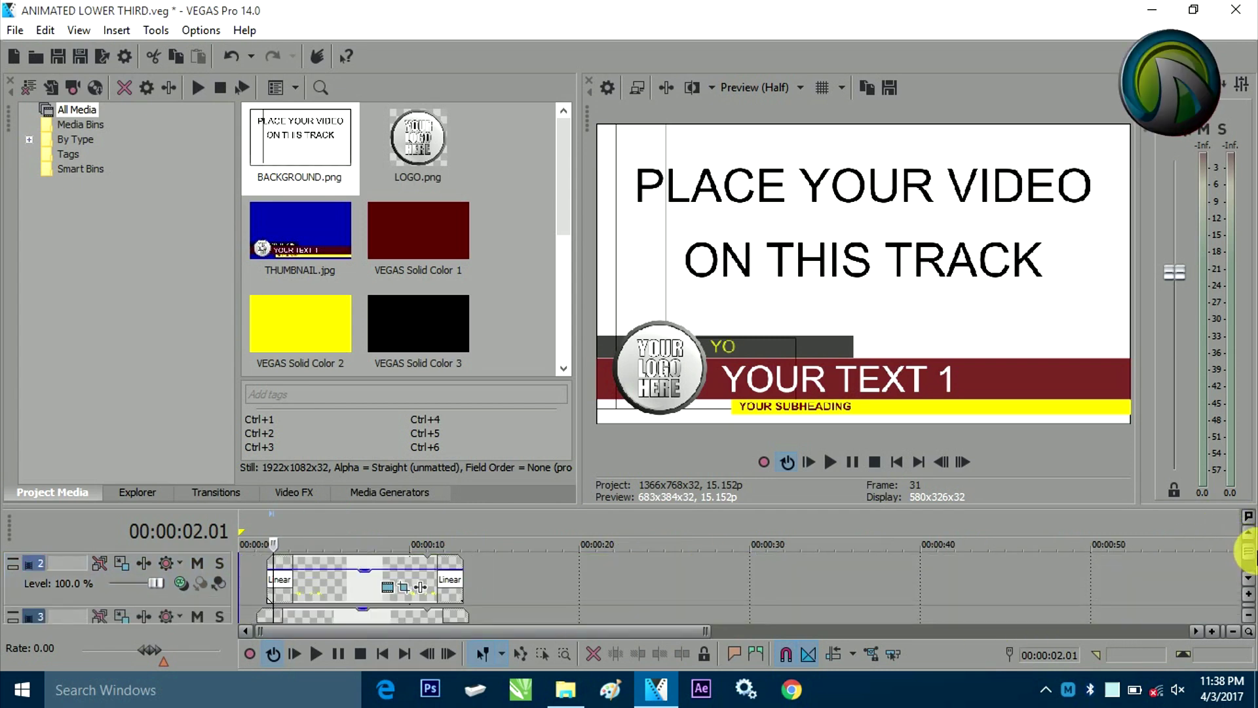
pyautogui.click(1248, 562)
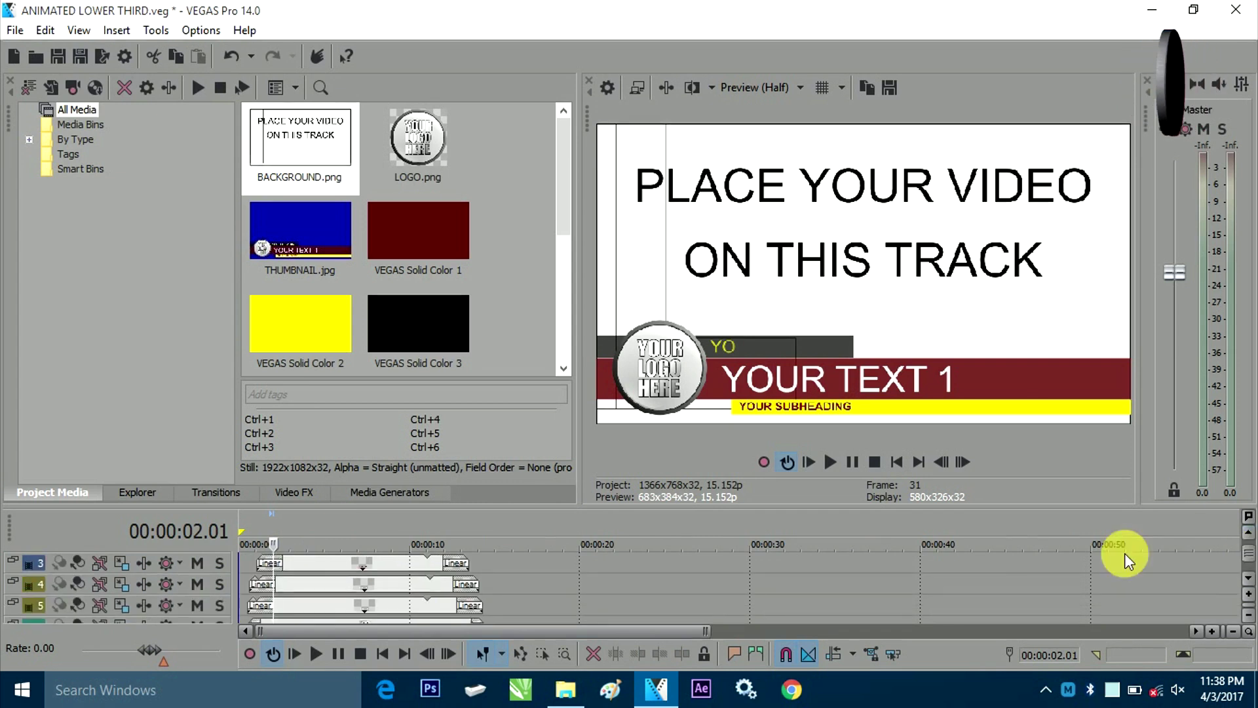
pyautogui.click(773, 513)
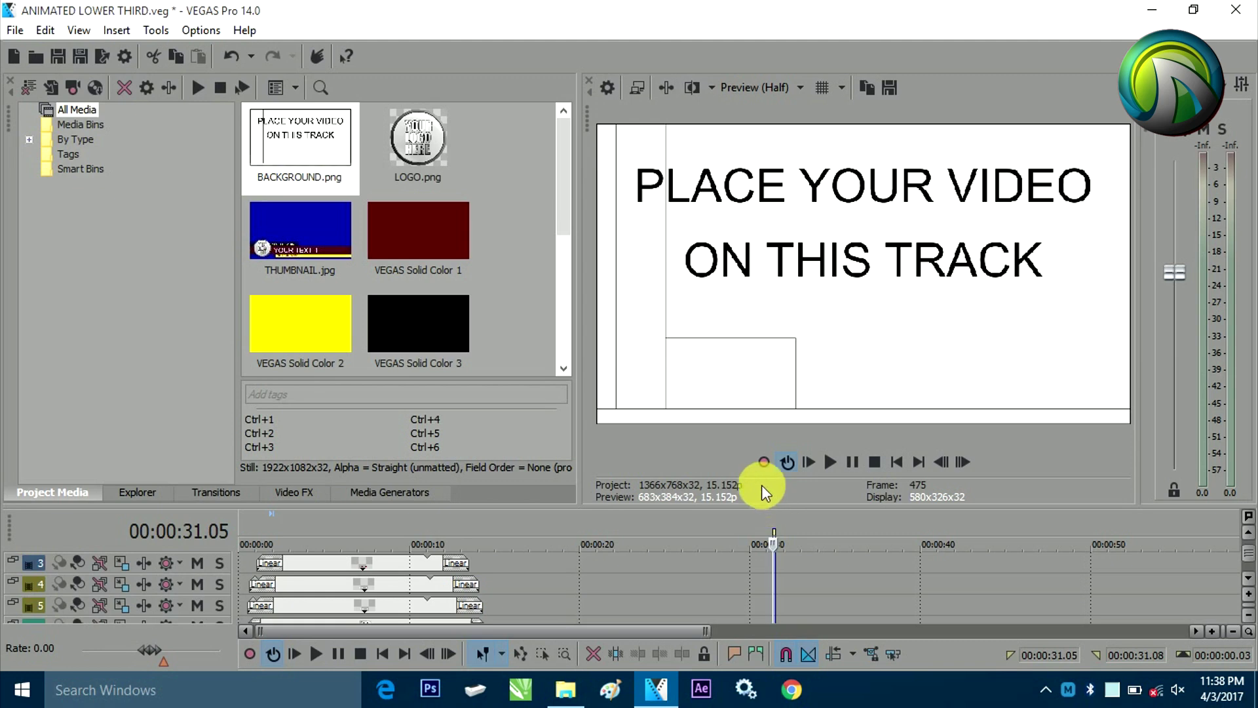